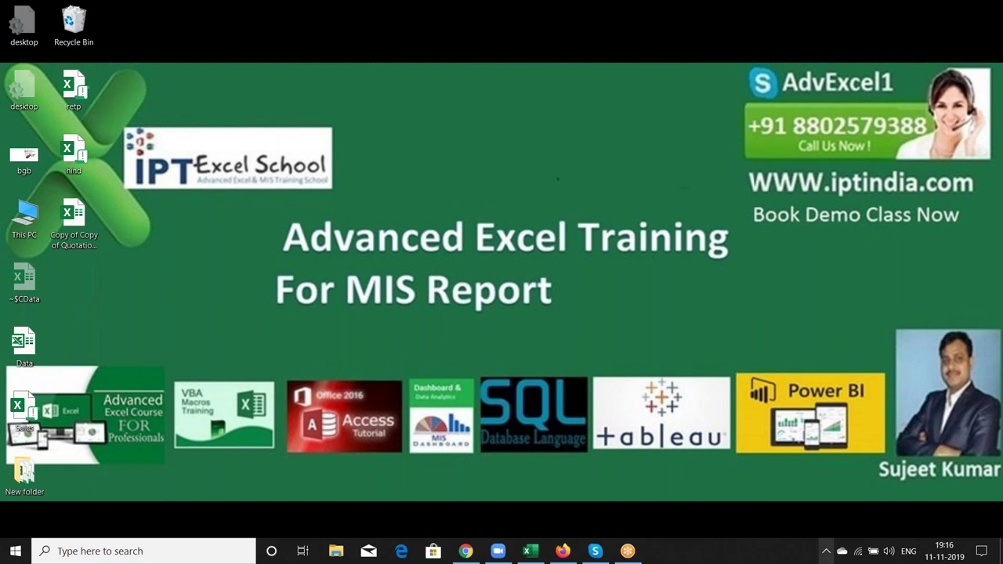
Switch from the title slide to the blank Excel workbook Book3
{"action": "left_click", "coordinate": [527, 551]}
{"action": "left_click", "coordinate": [60, 202]}
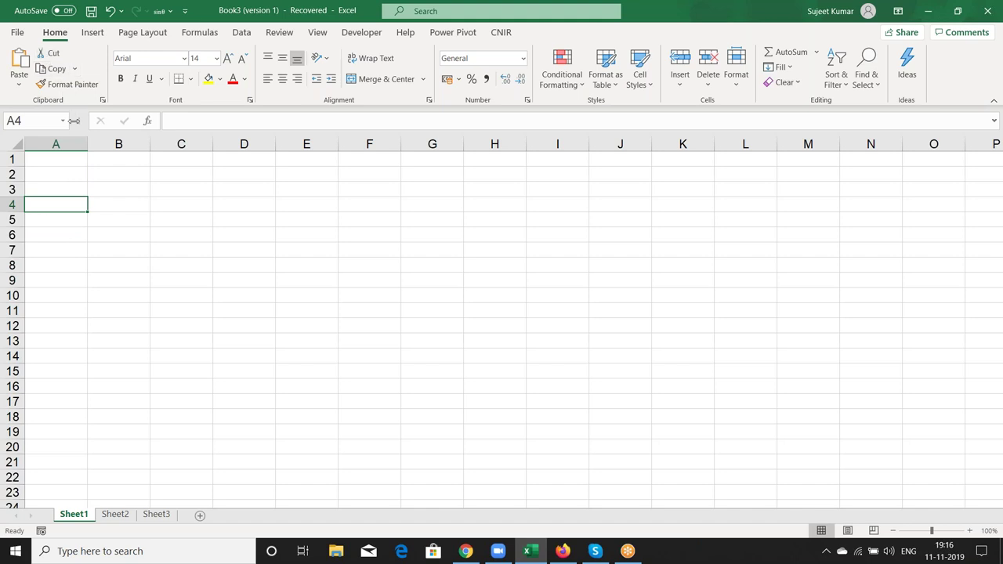
Enter the headers Name, Roll and Marks in A1:C1
{"action": "left_click", "coordinate": [73, 159]}
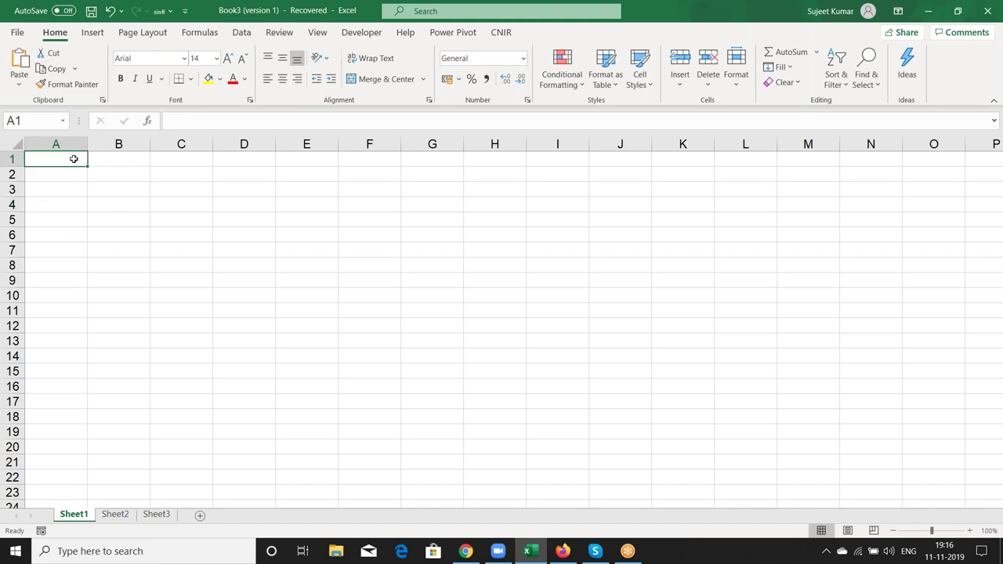
{"action": "type", "text": "Name"}
{"action": "key", "text": "Tab"}
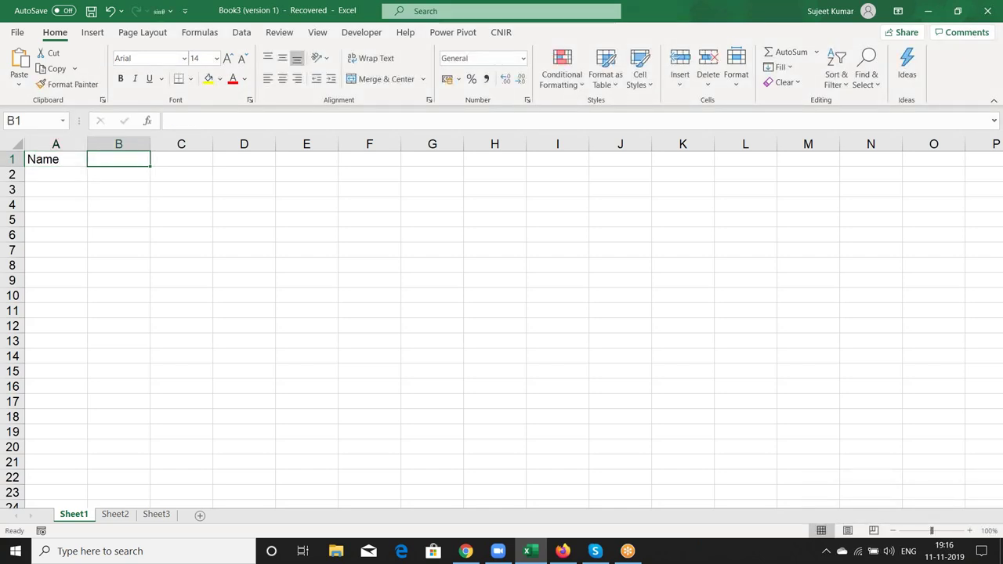
{"action": "type", "text": "Ro"}
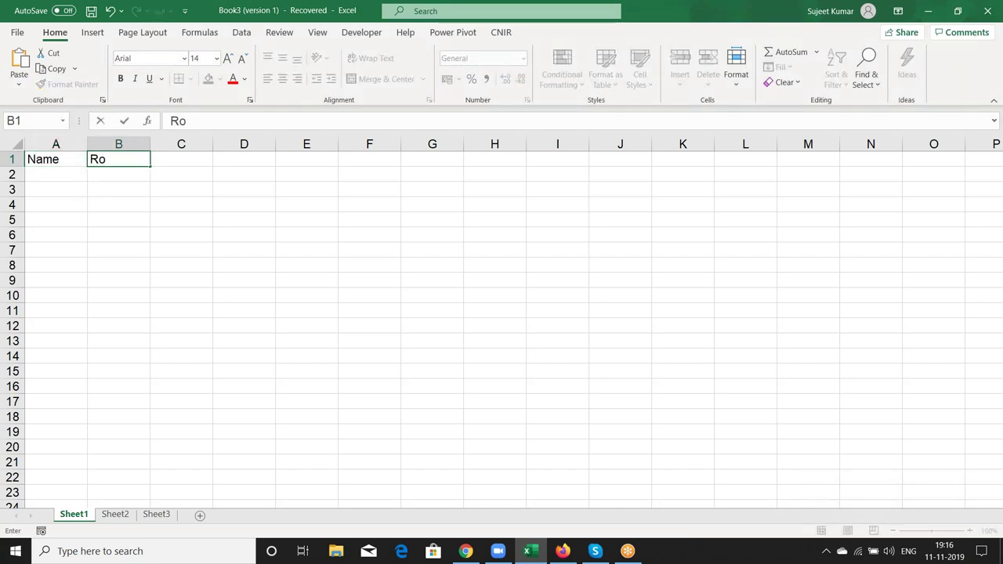
{"action": "type", "text": "ll"}
{"action": "key", "text": "Tab"}
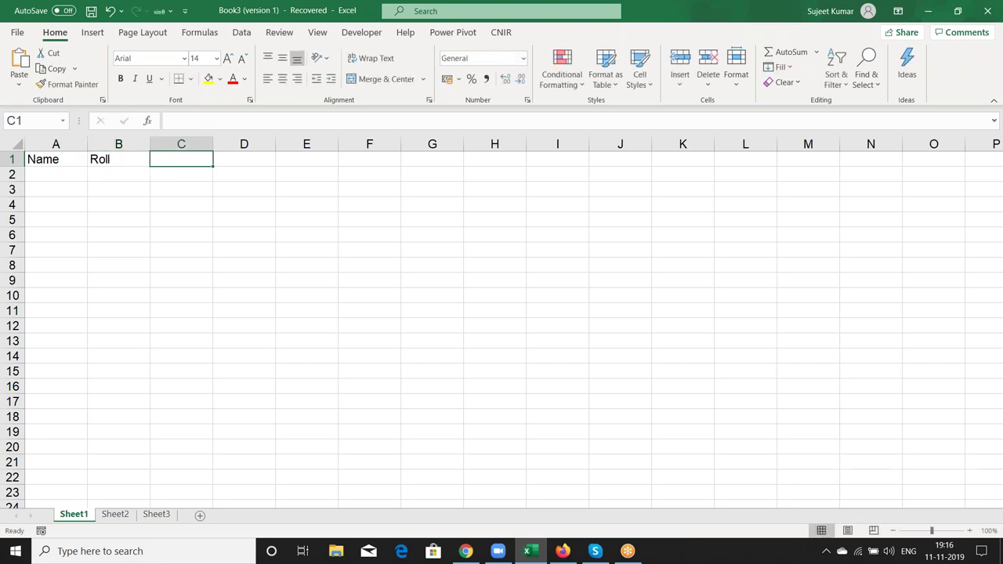
{"action": "type", "text": "Marks"}
{"action": "key", "text": "Return"}
Enter Puja in A2 and fill the student names down to row 6
{"action": "type", "text": "Puja"}
{"action": "left_click", "coordinate": [63, 221]}
{"action": "left_click", "coordinate": [62, 174]}
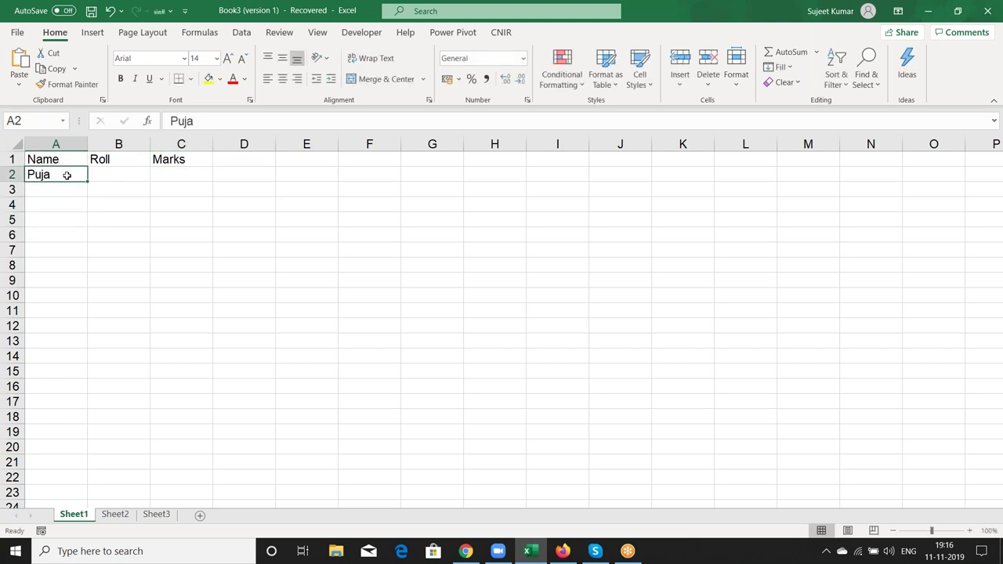
{"action": "left_click_drag", "start_coordinate": [87, 182], "coordinate": [87, 237]}
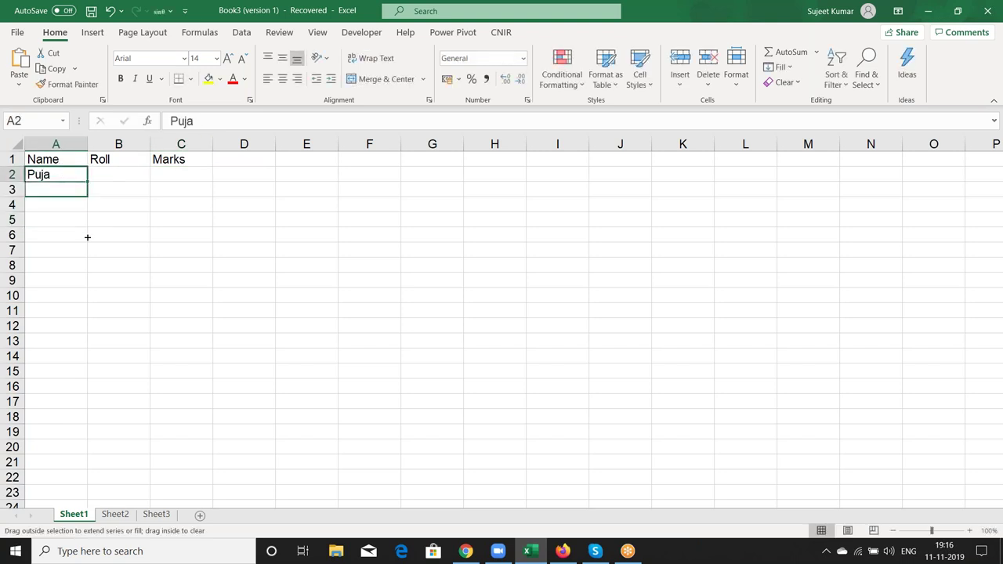
Number the rolls 1 to 5 in B2:B6 using 1 and =B2+1 filled down
{"action": "double_click", "coordinate": [99, 175]}
{"action": "type", "text": "1"}
{"action": "key", "text": "Return"}
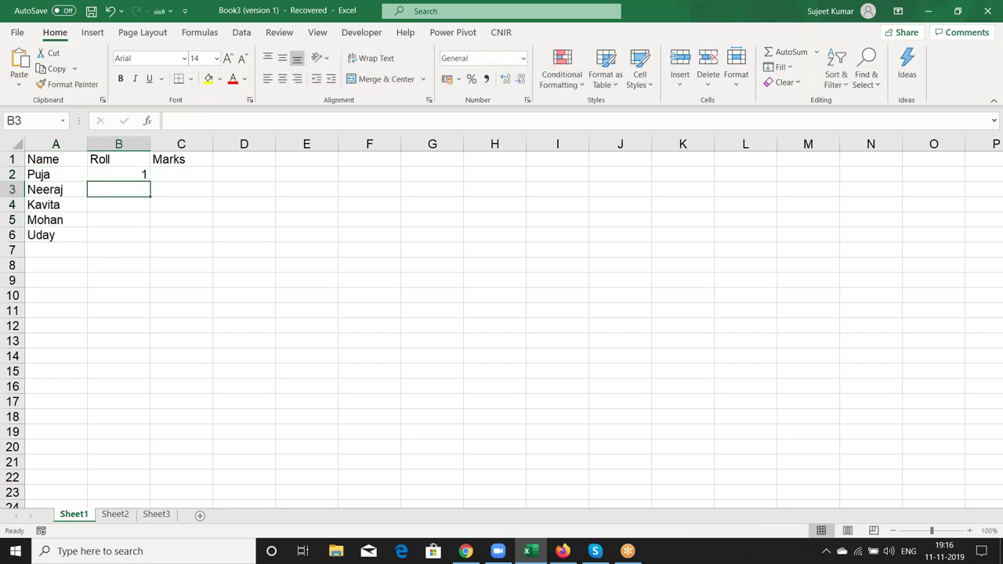
{"action": "type", "text": "=B2+1"}
{"action": "key", "text": "Return"}
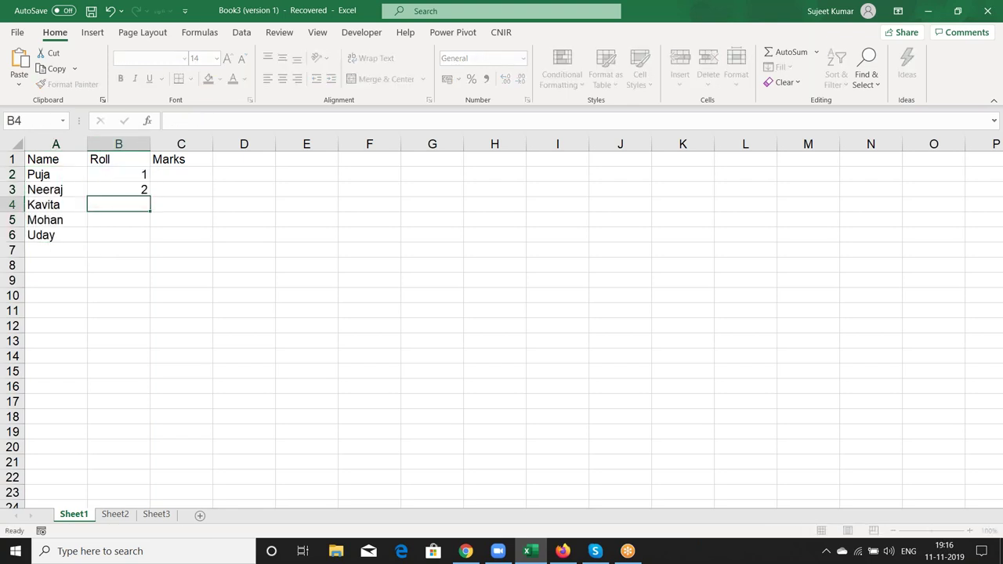
{"action": "left_click", "coordinate": [55, 235]}
{"action": "left_click_drag", "start_coordinate": [119, 235], "coordinate": [119, 190]}
{"action": "key", "text": "ctrl+d"}
{"action": "key", "text": "ctrl+Right"}
{"action": "key", "text": "ctrl+Left"}
{"action": "key", "text": "ctrl+Left"}
{"action": "key", "text": "Up"}
{"action": "key", "text": "Up"}
{"action": "key", "text": "Up"}
{"action": "left_click", "coordinate": [181, 174]}
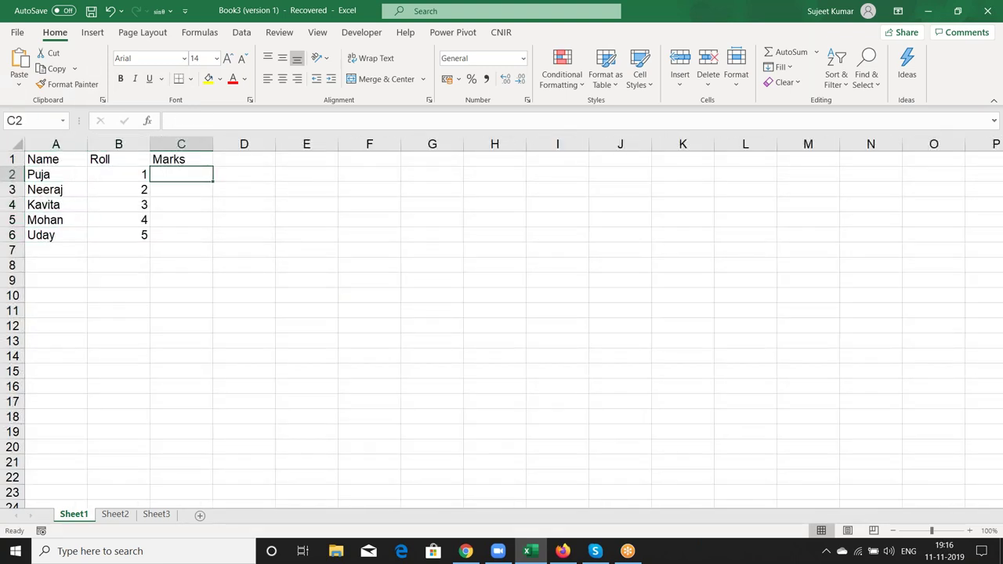
Enter =RANDBETWEEN(10,90) in C2 and fill it down to C6
{"action": "type", "text": "=ra"}
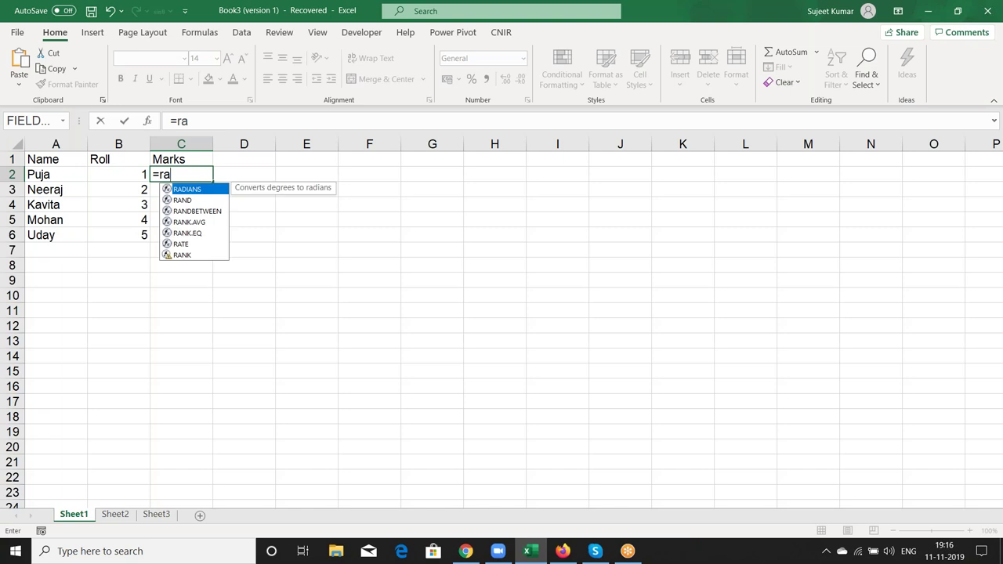
{"action": "key", "text": "Down"}
{"action": "key", "text": "Down"}
{"action": "key", "text": "Tab"}
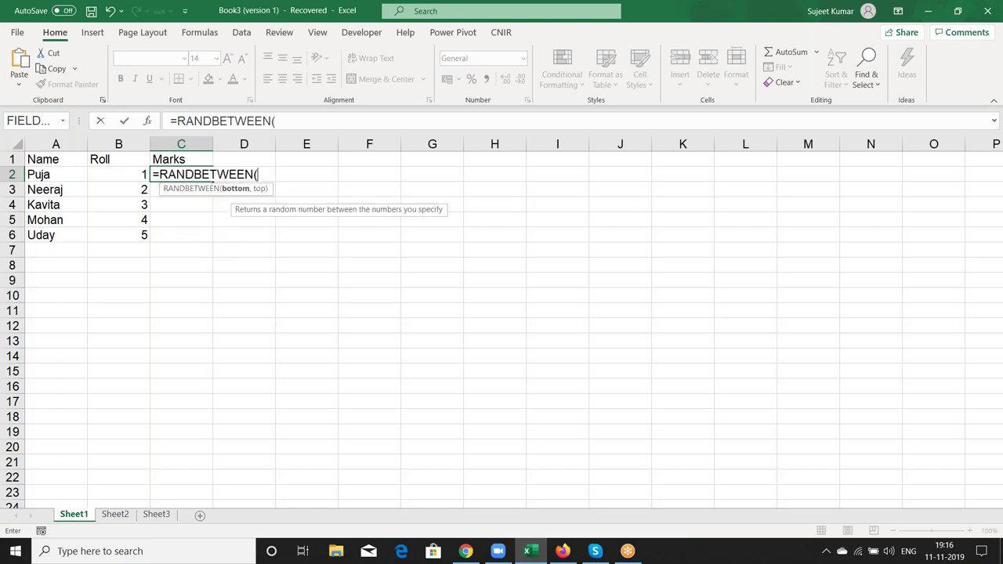
{"action": "type", "text": "10,90"}
{"action": "key", "text": "BackSpace"}
{"action": "key", "text": "BackSpace"}
{"action": "key", "text": "BackSpace"}
{"action": "type", "text": ",90"}
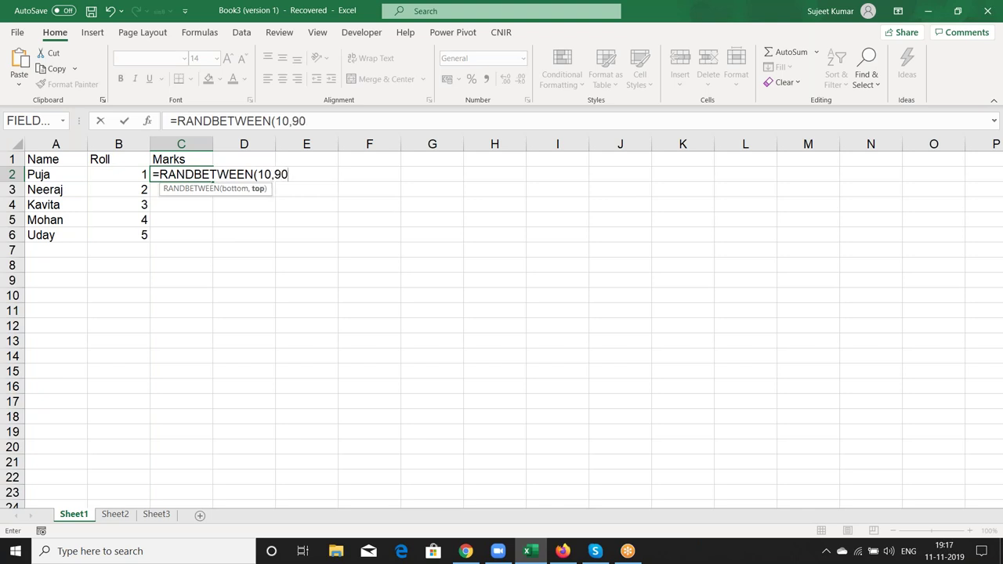
{"action": "type", "text": ")"}
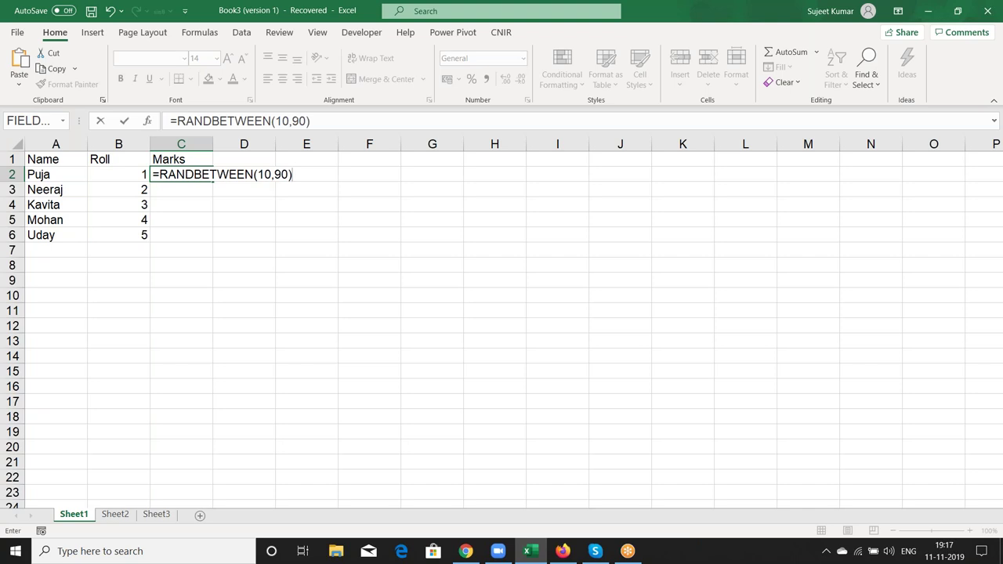
{"action": "key", "text": "Return"}
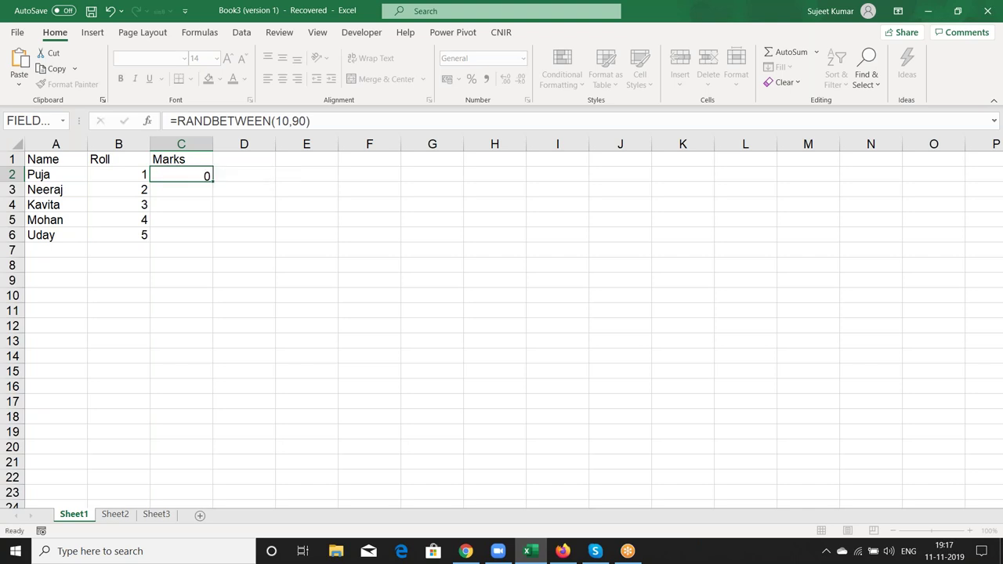
{"action": "left_click", "coordinate": [118, 189]}
{"action": "left_click", "coordinate": [118, 235]}
{"action": "left_click_drag", "start_coordinate": [181, 235], "coordinate": [181, 174]}
{"action": "key", "text": "ctrl+d"}
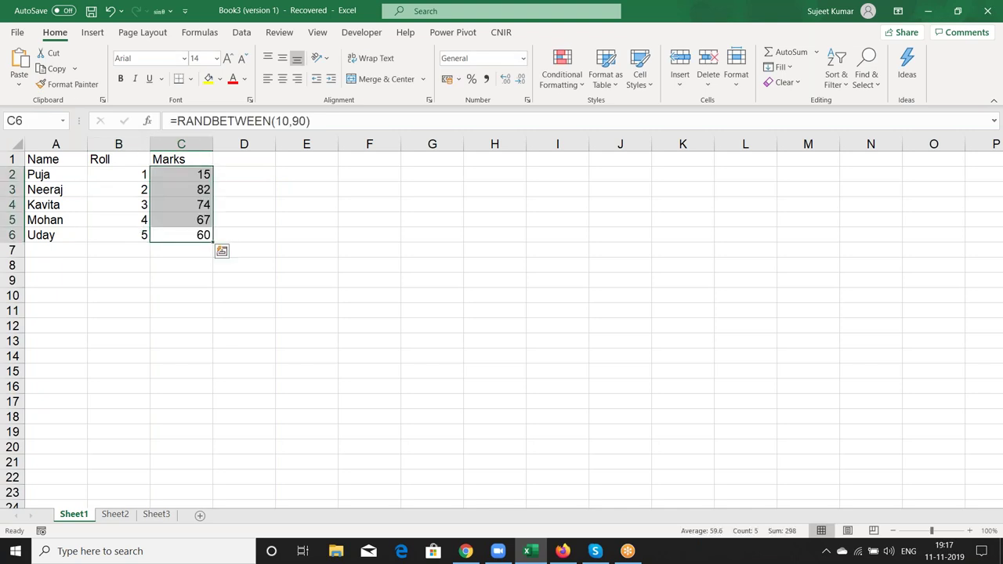
Select the table A1:C6 and give it a yellow fill
{"action": "key", "text": "ctrl+Up"}
{"action": "key", "text": "ctrl+Left"}
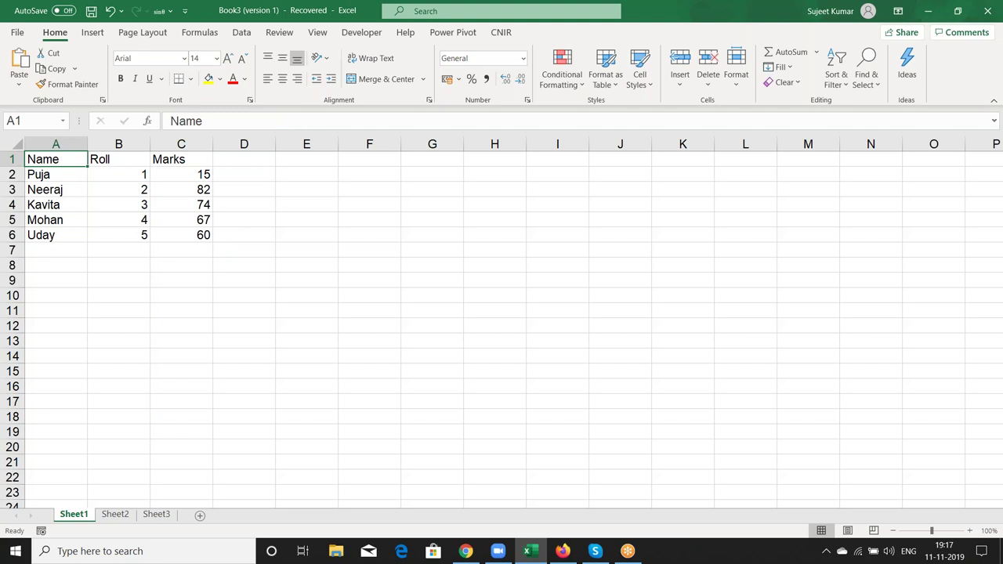
{"action": "key", "text": "ctrl+shift+Right"}
{"action": "key", "text": "ctrl+shift+Down"}
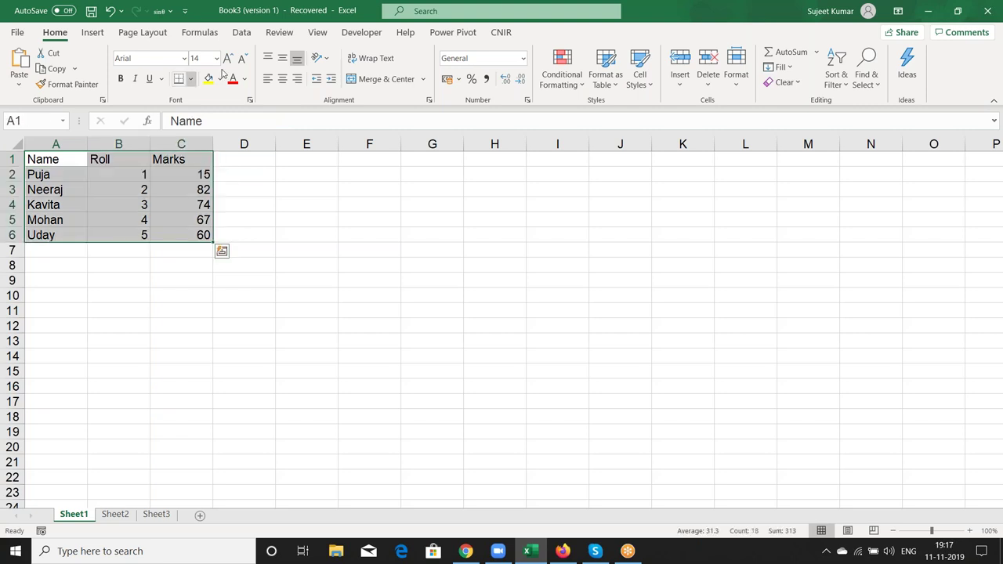
{"action": "left_click", "coordinate": [207, 81]}
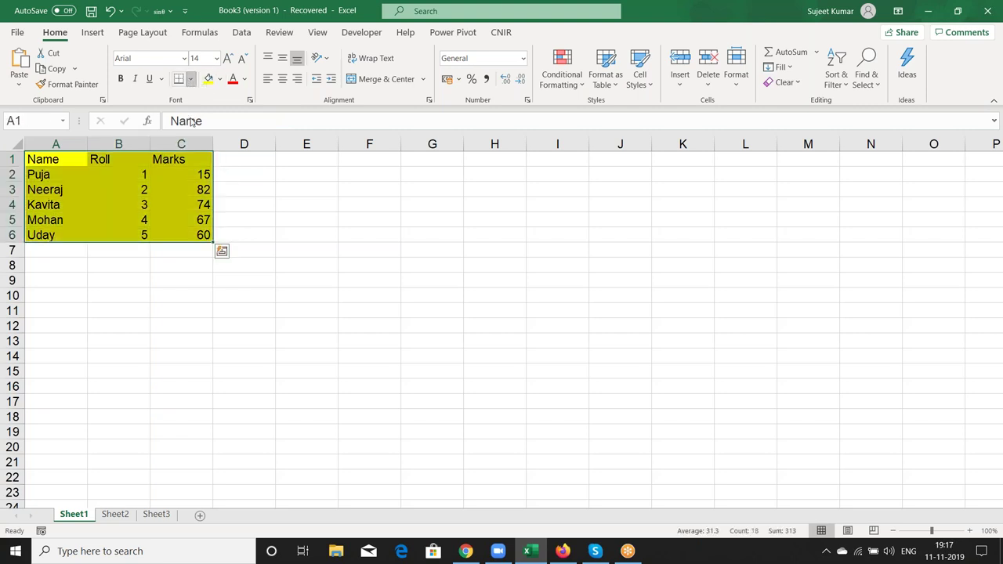
Add All Borders to every table cell and copy the table
{"action": "left_click", "coordinate": [191, 80]}
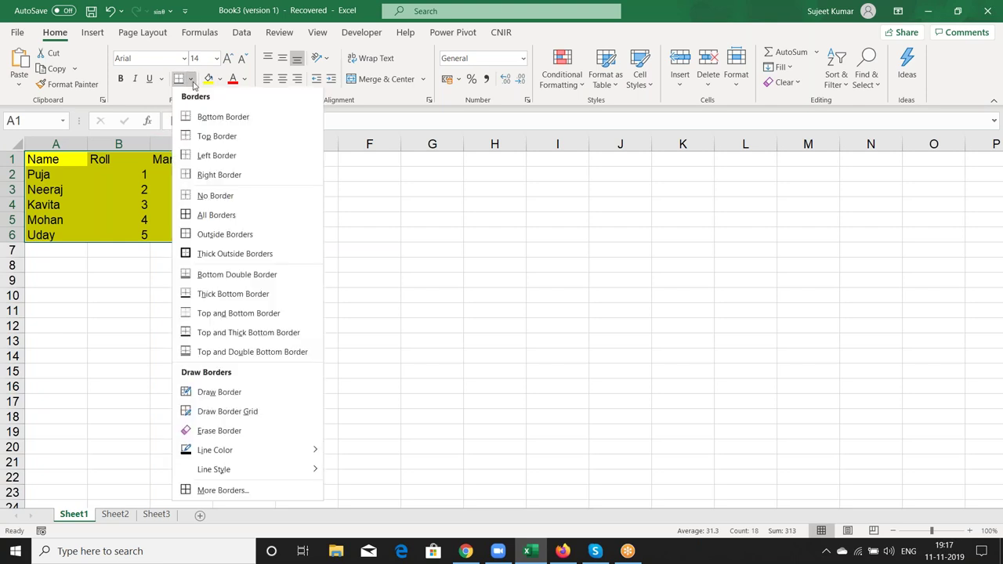
{"action": "left_click", "coordinate": [206, 217]}
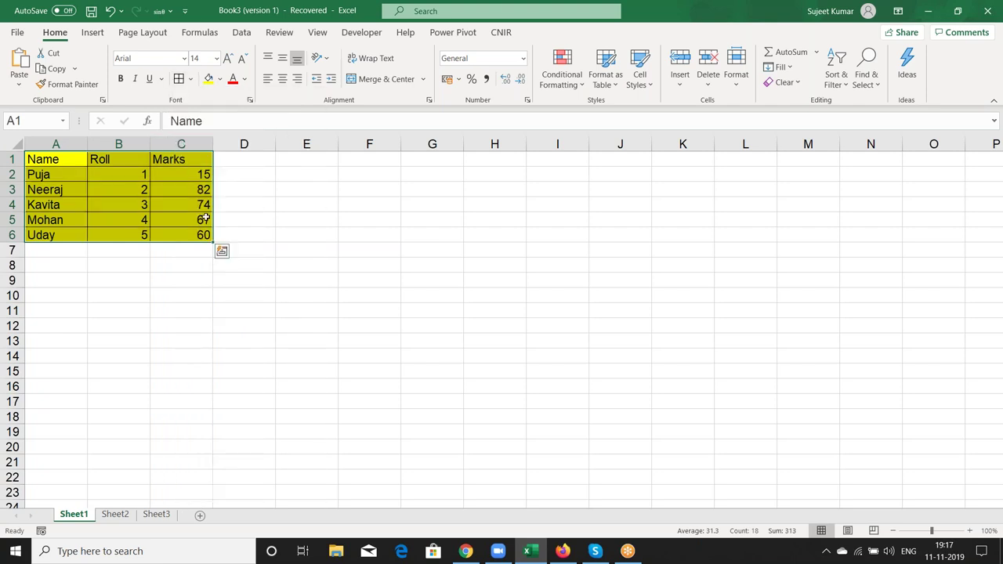
{"action": "key", "text": "ctrl+c"}
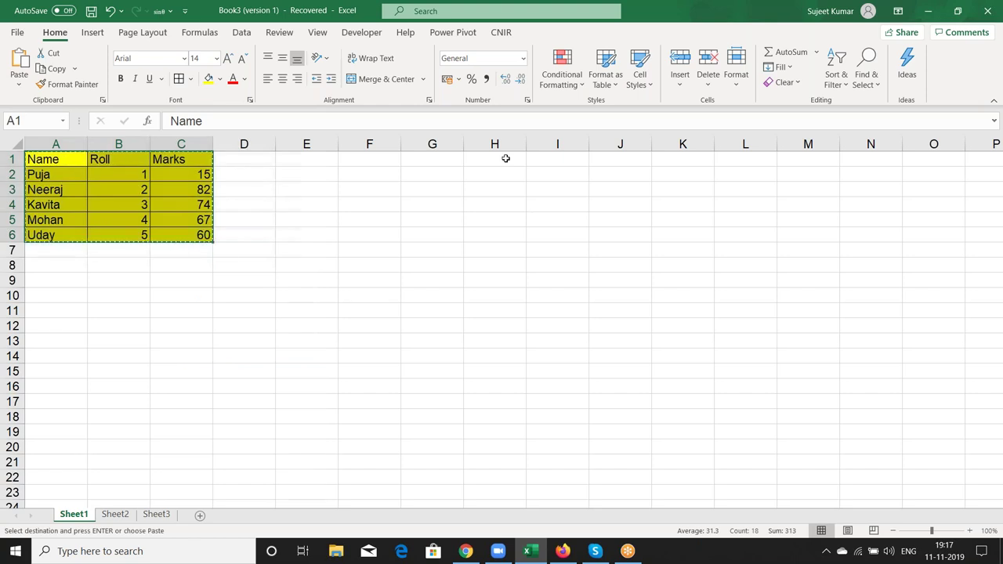
Paste the table at H1 as Formulas only, replacing an undone ordinary paste
{"action": "left_click", "coordinate": [506, 158]}
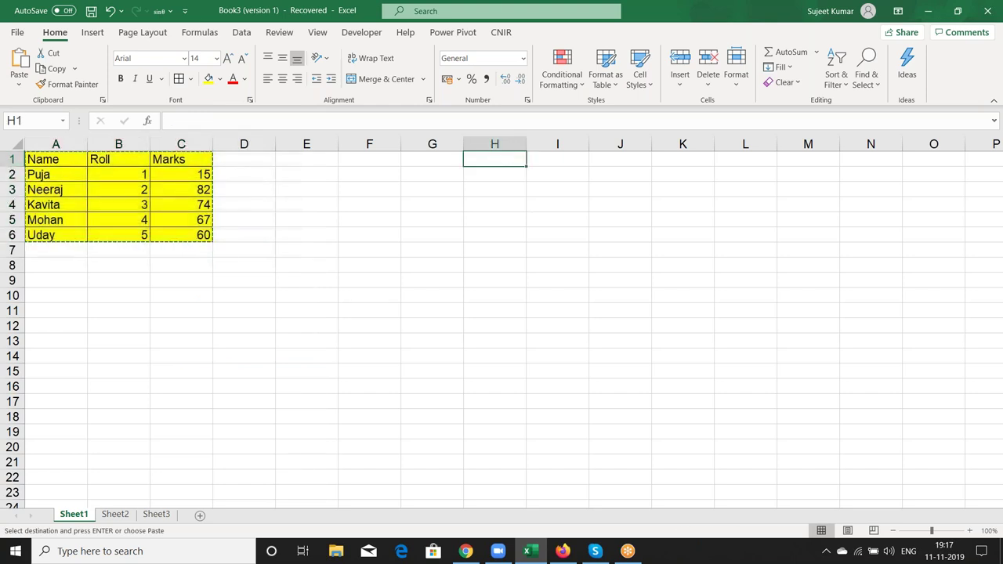
{"action": "left_click", "coordinate": [17, 63]}
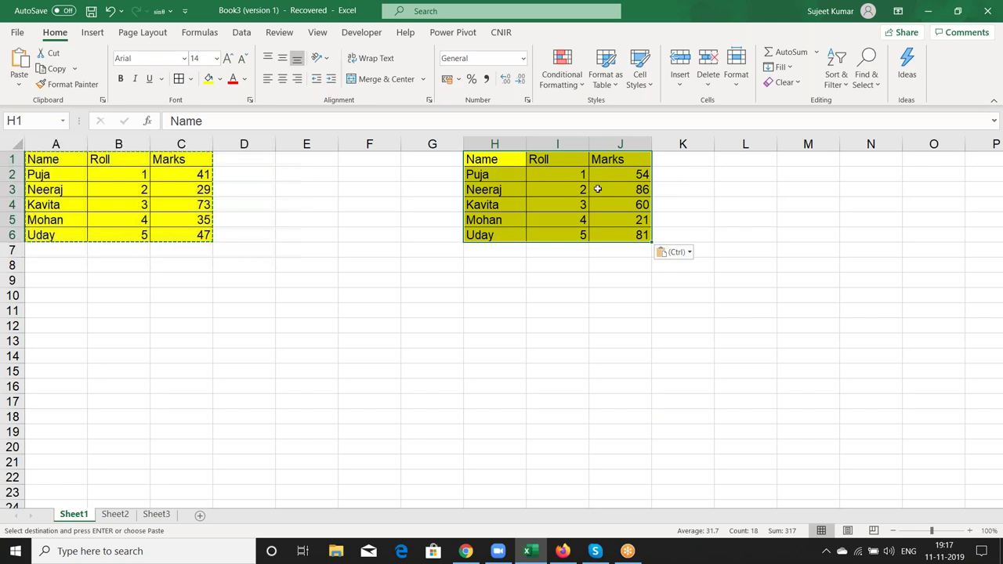
{"action": "key", "text": "ctrl+z"}
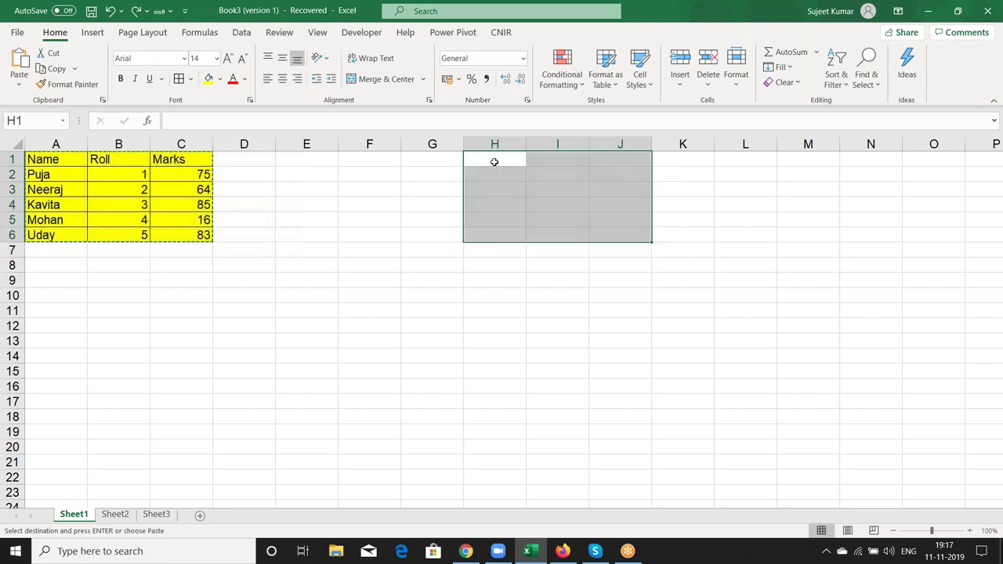
{"action": "left_click", "coordinate": [494, 162]}
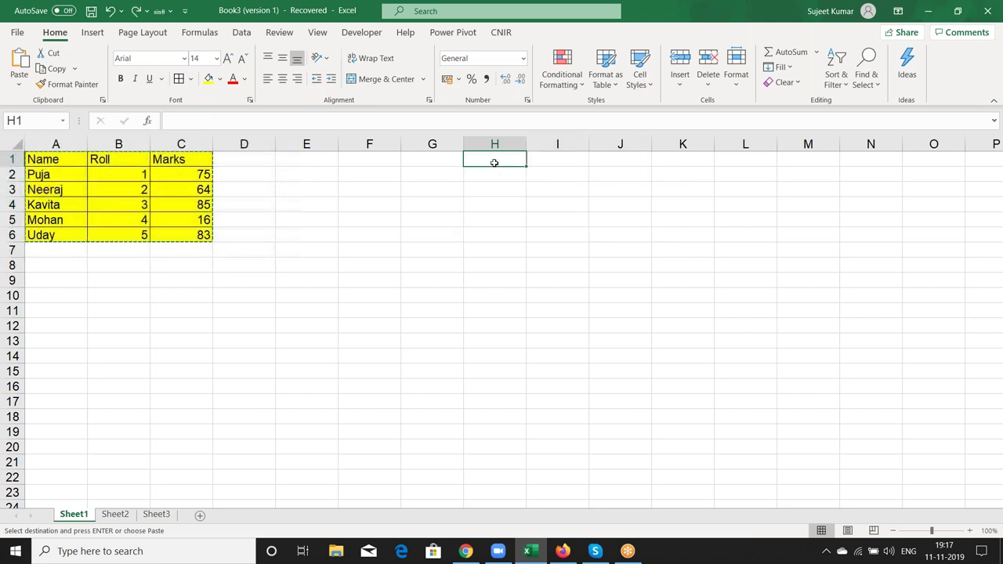
{"action": "right_click", "coordinate": [494, 163]}
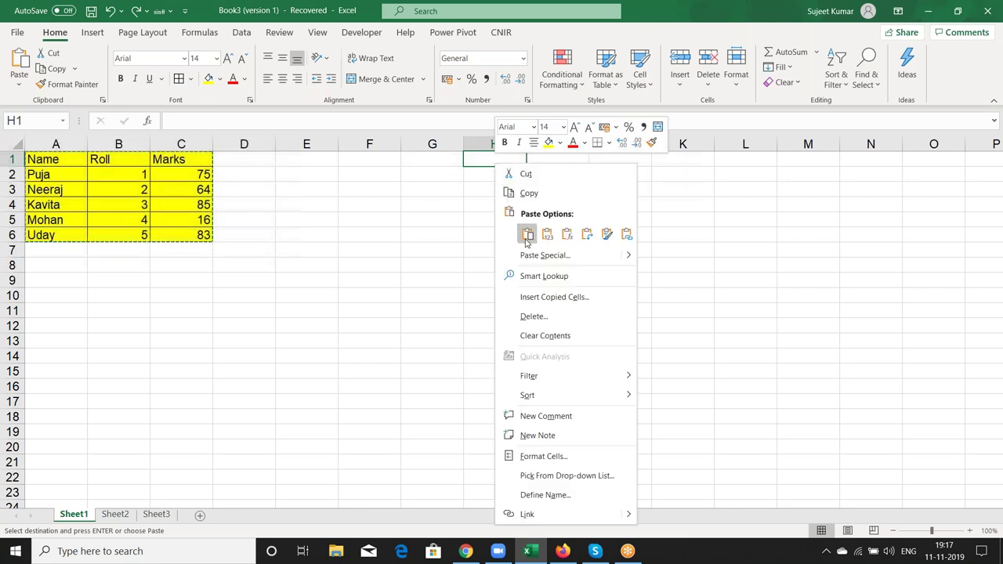
{"action": "left_click", "coordinate": [541, 256]}
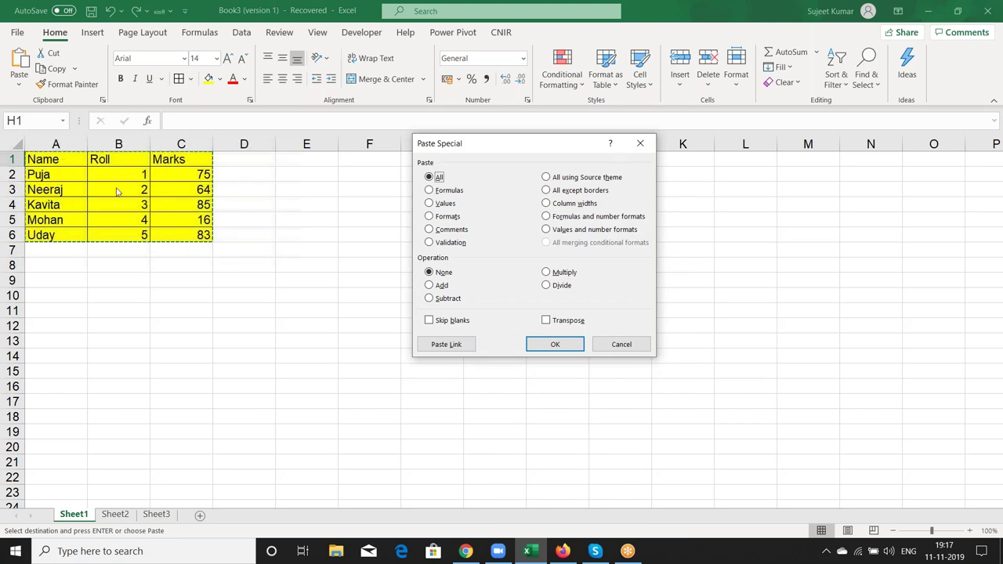
{"action": "left_click", "coordinate": [430, 191]}
{"action": "left_click", "coordinate": [563, 345]}
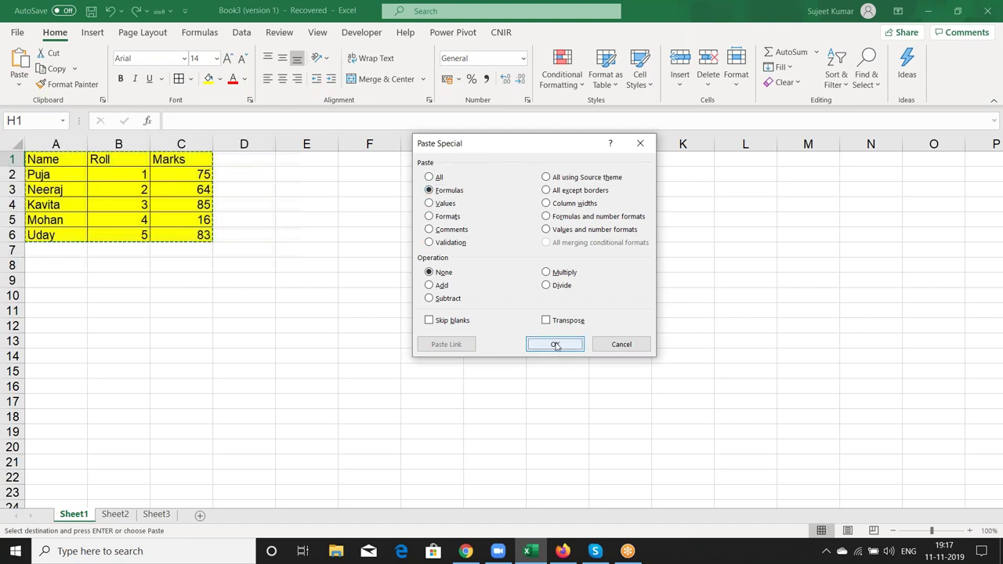
{"action": "left_click", "coordinate": [486, 177]}
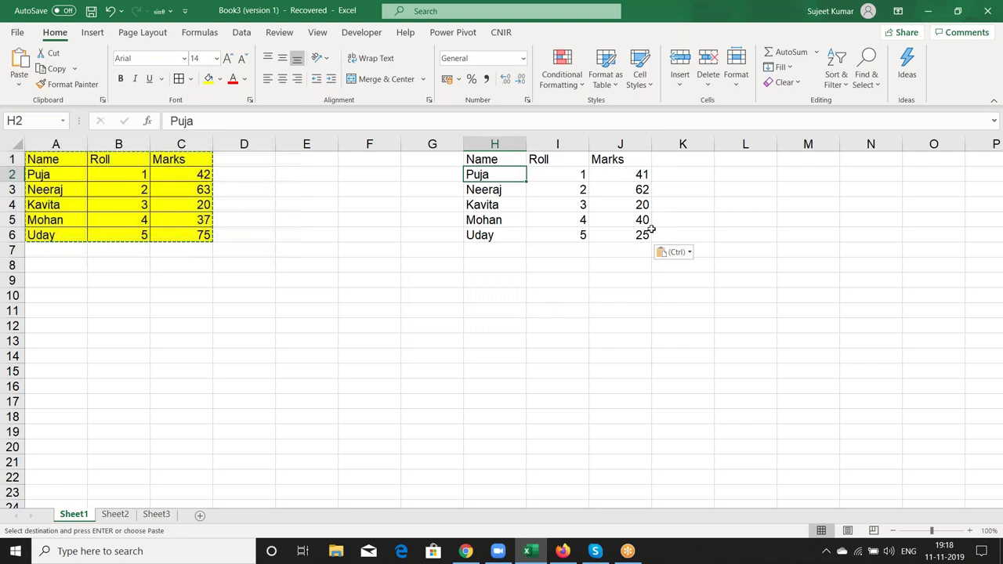
{"action": "left_click", "coordinate": [502, 159]}
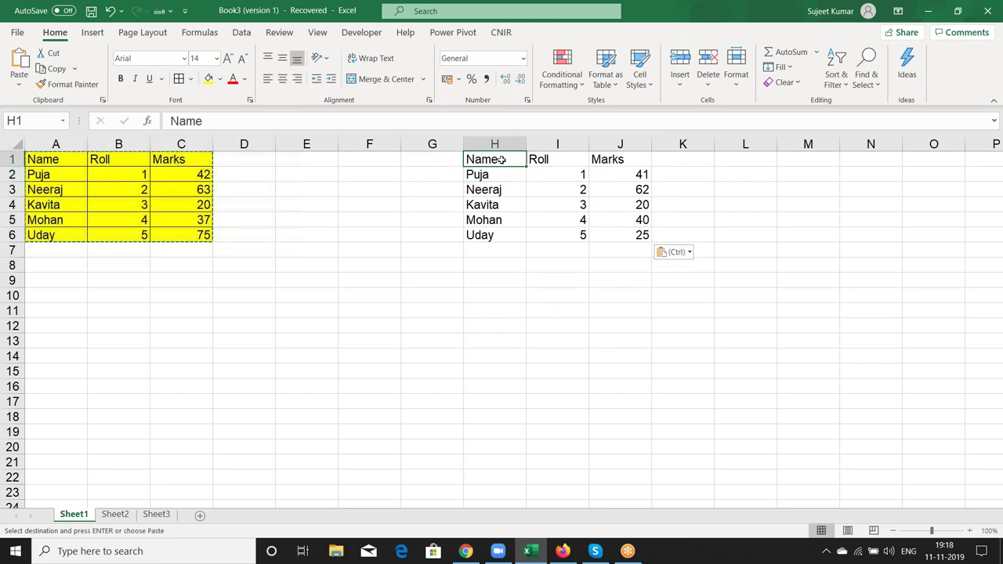
{"action": "left_click", "coordinate": [43, 161]}
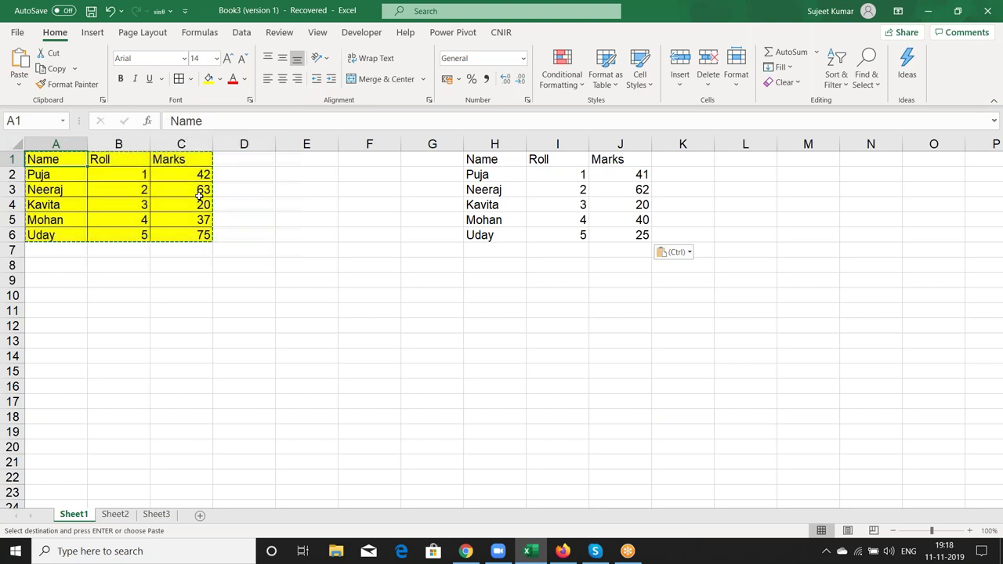
{"action": "left_click", "coordinate": [196, 195]}
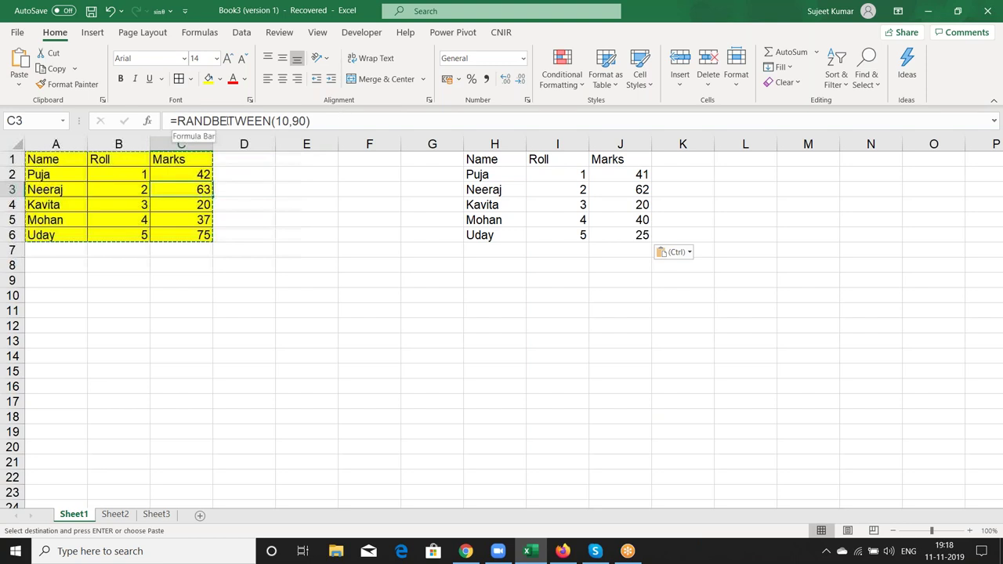
{"action": "left_click", "coordinate": [588, 320]}
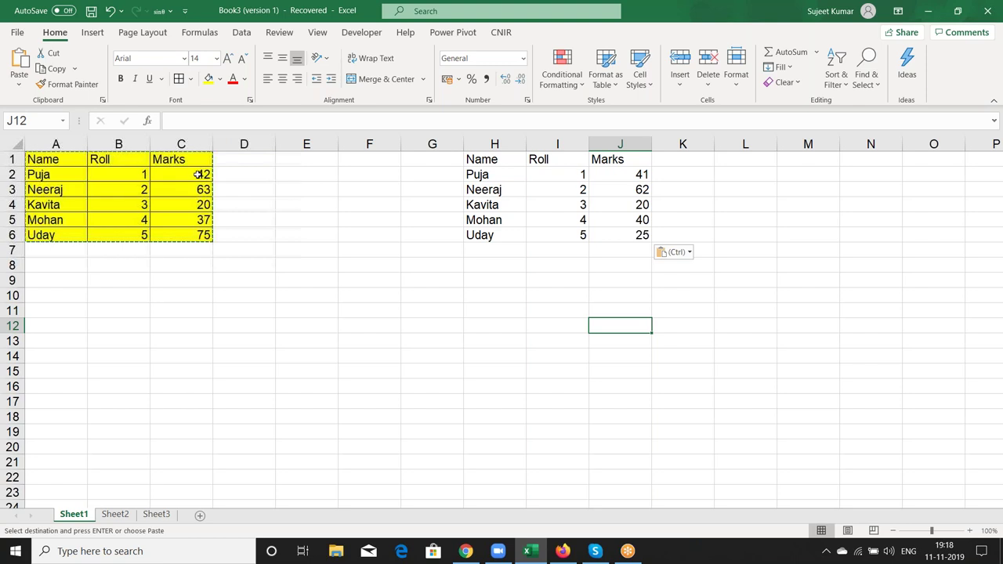
{"action": "left_click", "coordinate": [500, 297]}
Paste the copied table at H10 as Values only via Paste Special
{"action": "right_click", "coordinate": [500, 296]}
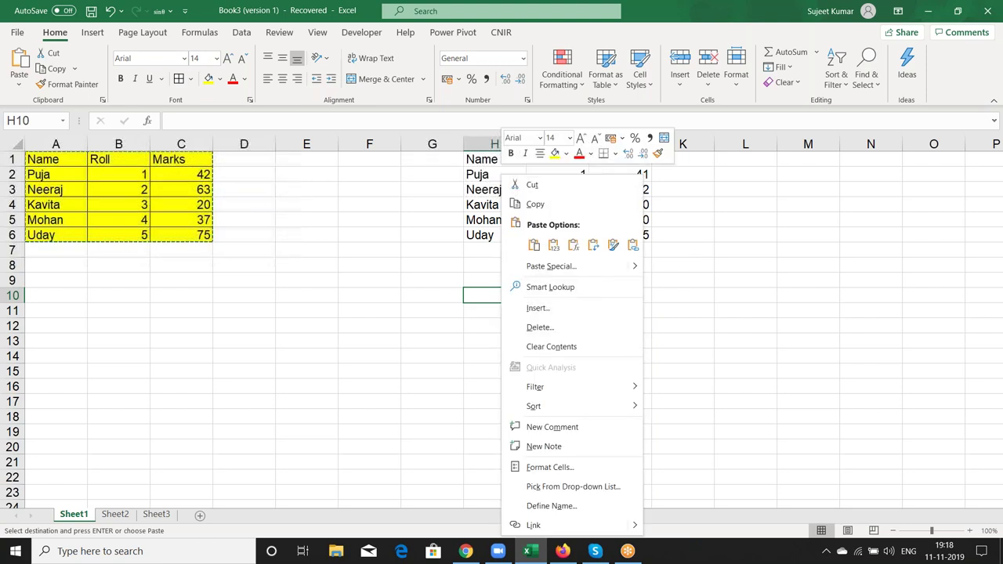
{"action": "key", "text": "Escape"}
{"action": "key", "text": "ctrl+alt+v"}
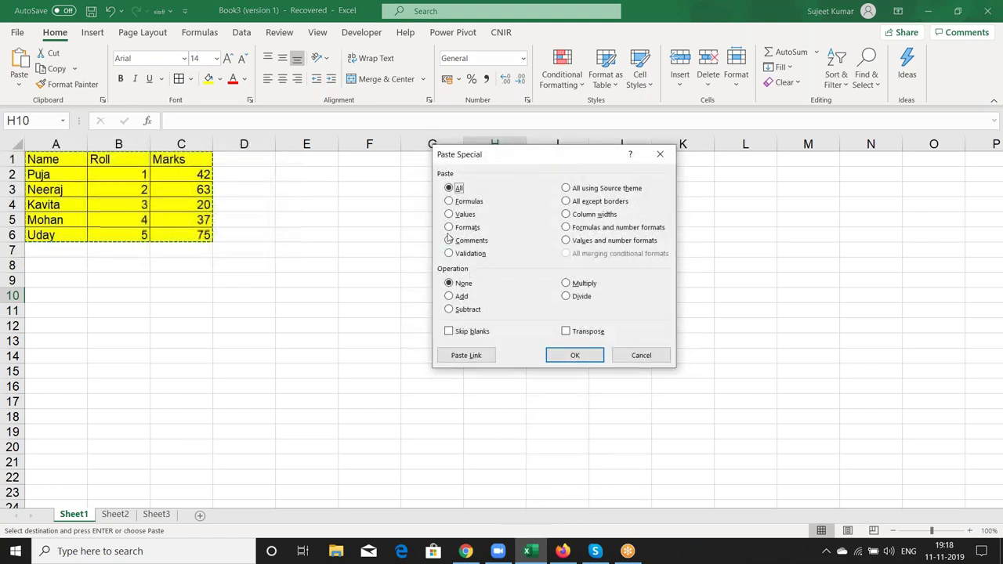
{"action": "left_click", "coordinate": [449, 214]}
{"action": "left_click_drag", "start_coordinate": [513, 157], "coordinate": [290, 47]}
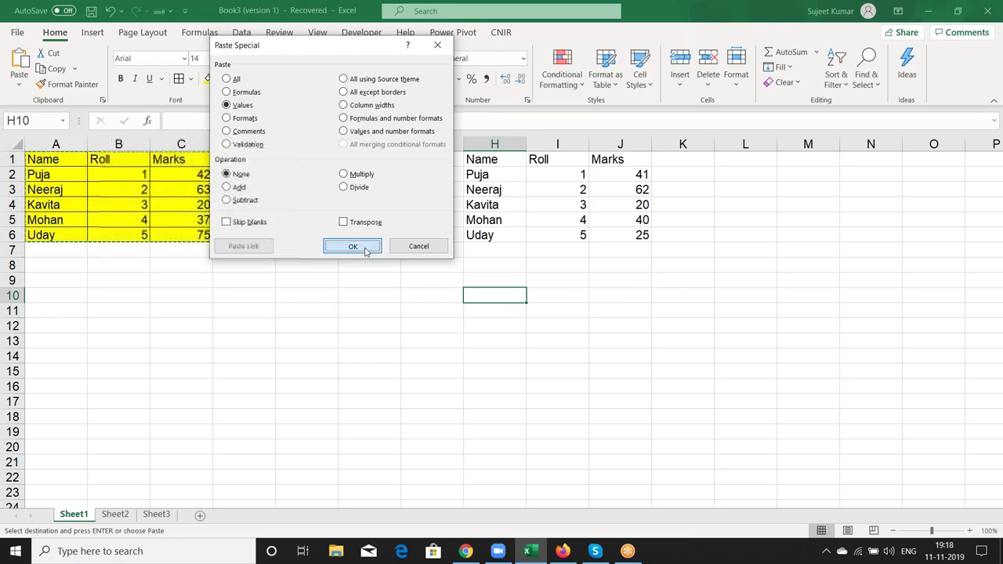
{"action": "left_click", "coordinate": [362, 249]}
Check that the pasted marks in J11:J15 are plain numbers, unlike the formula in J3
{"action": "left_click", "coordinate": [637, 328]}
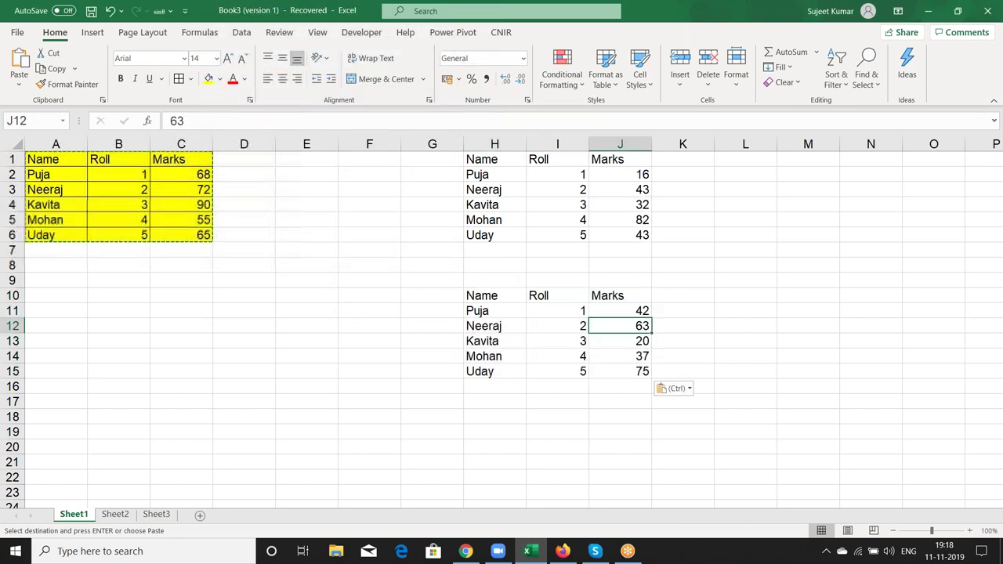
{"action": "left_click", "coordinate": [635, 340]}
{"action": "left_click", "coordinate": [631, 369]}
{"action": "left_click", "coordinate": [560, 354]}
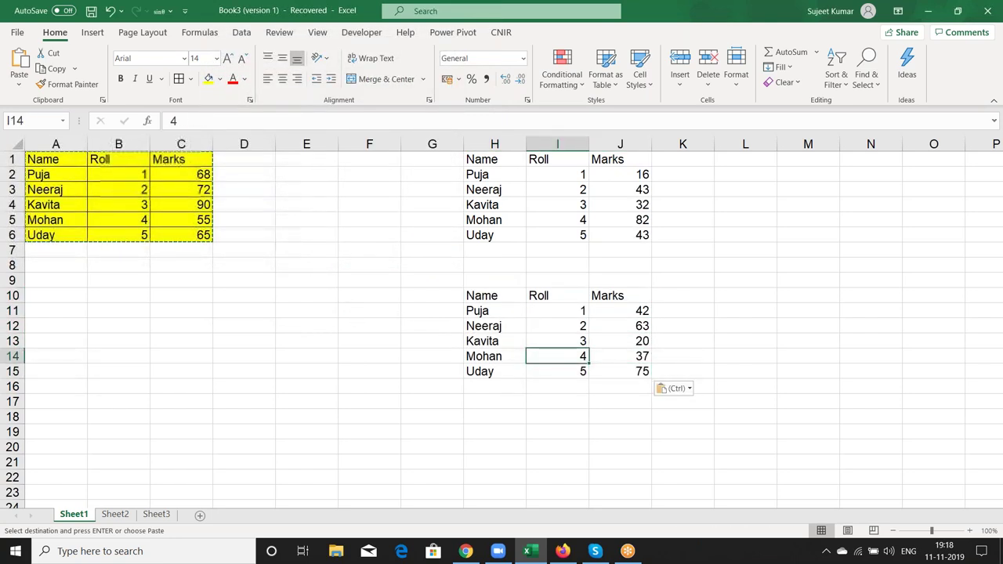
{"action": "left_click", "coordinate": [620, 186]}
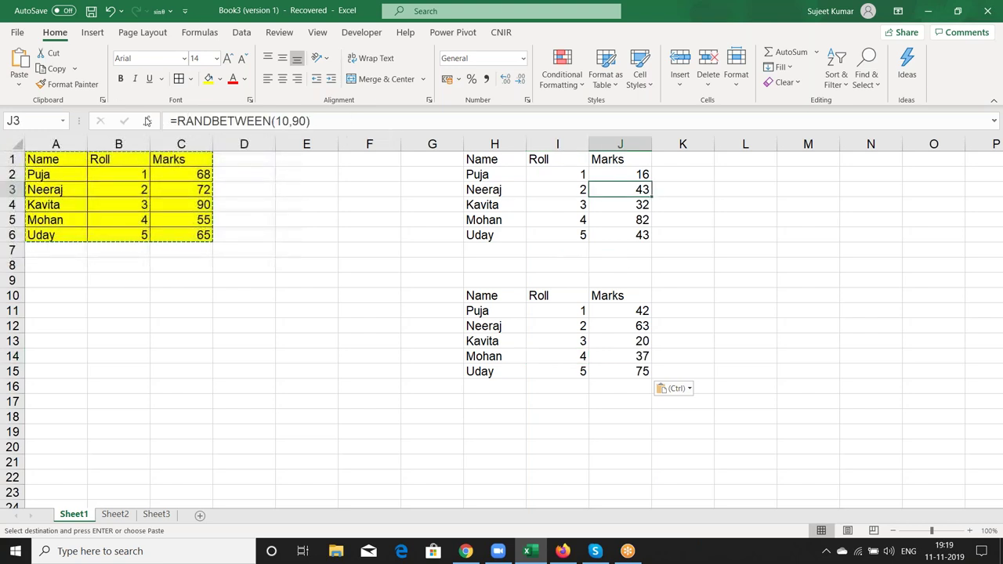
{"action": "left_click", "coordinate": [610, 340]}
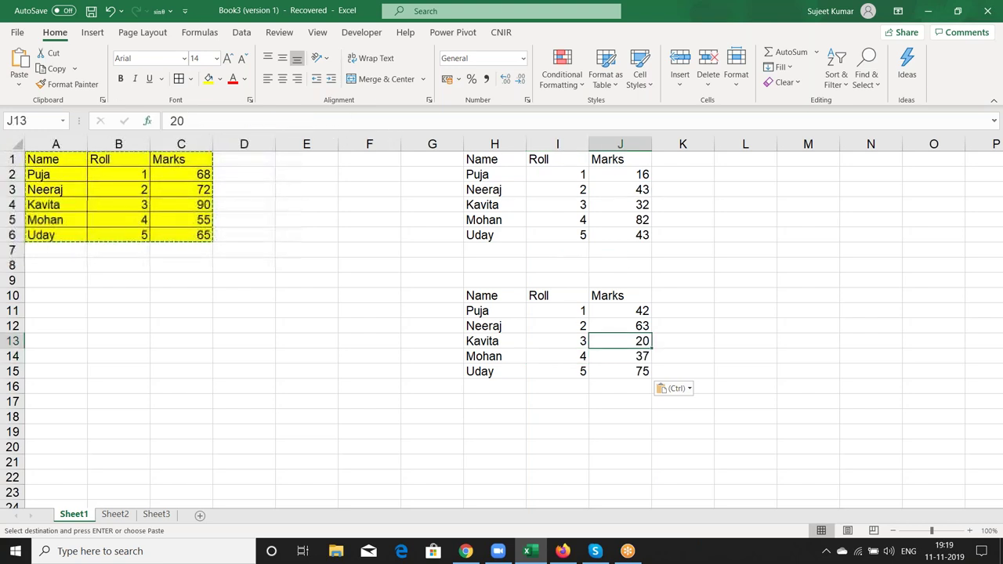
{"action": "left_click", "coordinate": [632, 312]}
{"action": "left_click", "coordinate": [631, 341]}
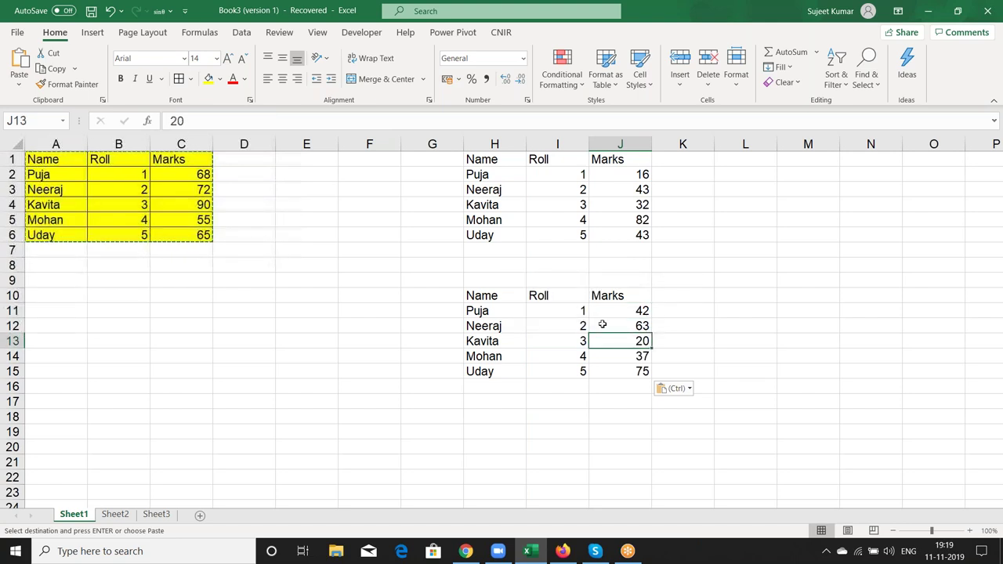
{"action": "left_click", "coordinate": [631, 356]}
{"action": "left_click", "coordinate": [622, 303]}
{"action": "left_click", "coordinate": [619, 356]}
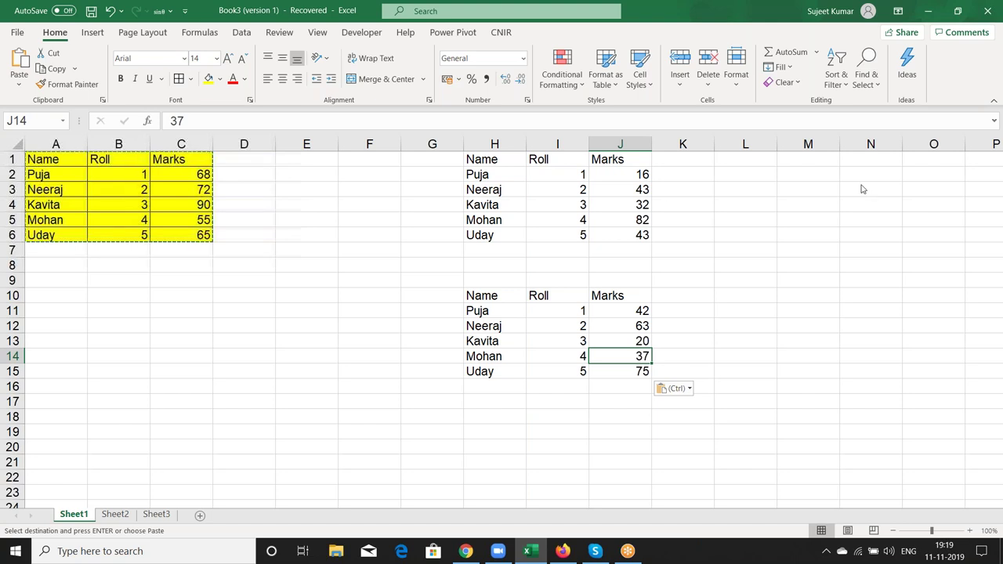
Compare the recalculating RANDBETWEEN formulas in J4 and J6 with the fixed pasted values
{"action": "left_click", "coordinate": [636, 206]}
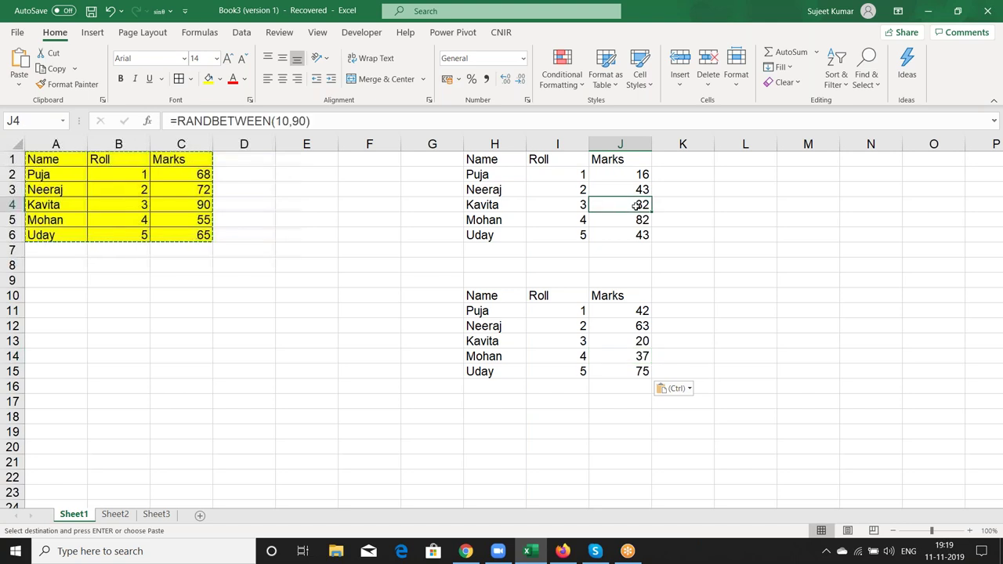
{"action": "left_click", "coordinate": [642, 235]}
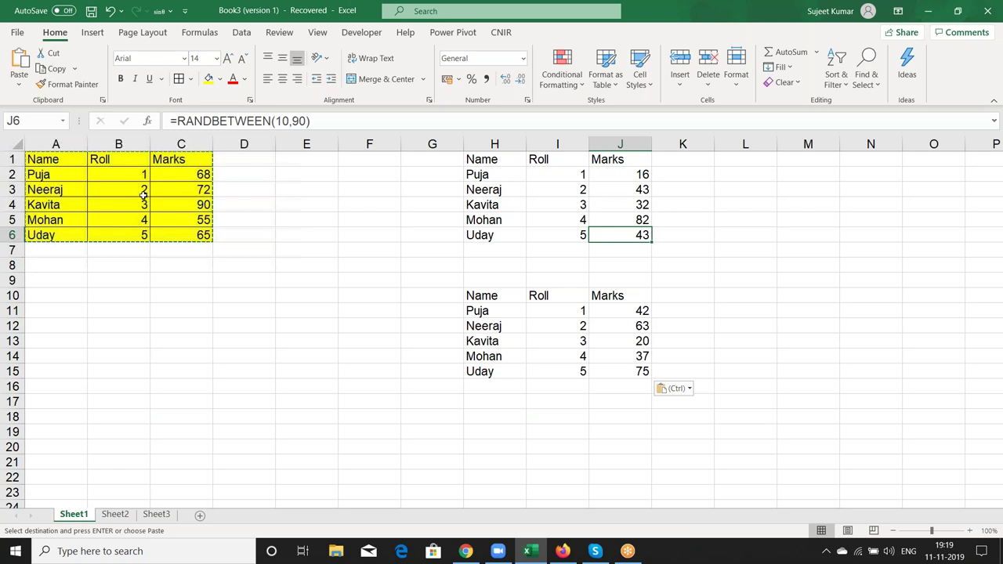
{"action": "left_click", "coordinate": [138, 171]}
{"action": "left_click", "coordinate": [638, 423]}
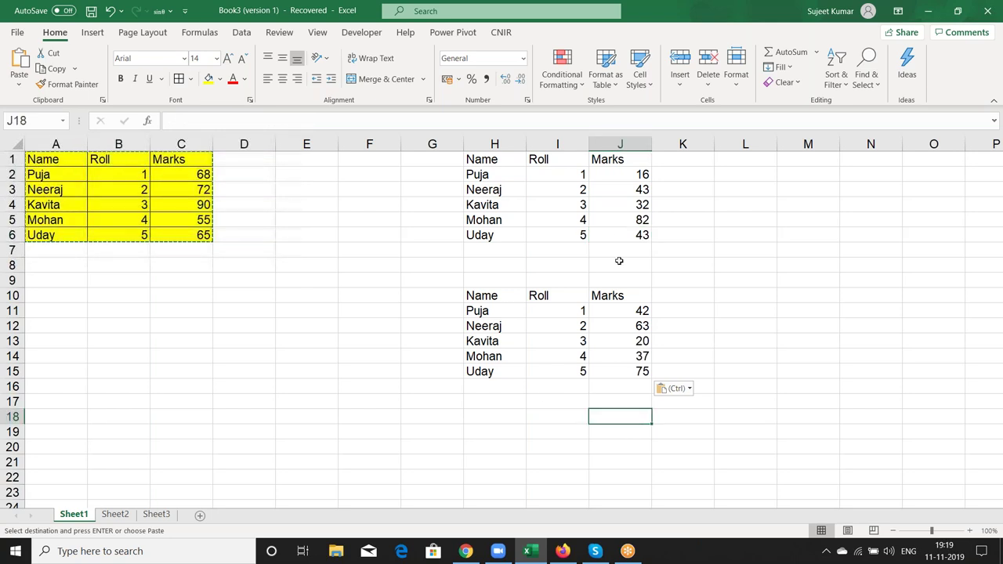
{"action": "left_click", "coordinate": [619, 229]}
{"action": "key", "text": "Up"}
{"action": "key", "text": "Up"}
{"action": "key", "text": "Up"}
{"action": "key", "text": "Up"}
{"action": "key", "text": "Down"}
{"action": "key", "text": "Down"}
{"action": "key", "text": "Down"}
{"action": "key", "text": "Down"}
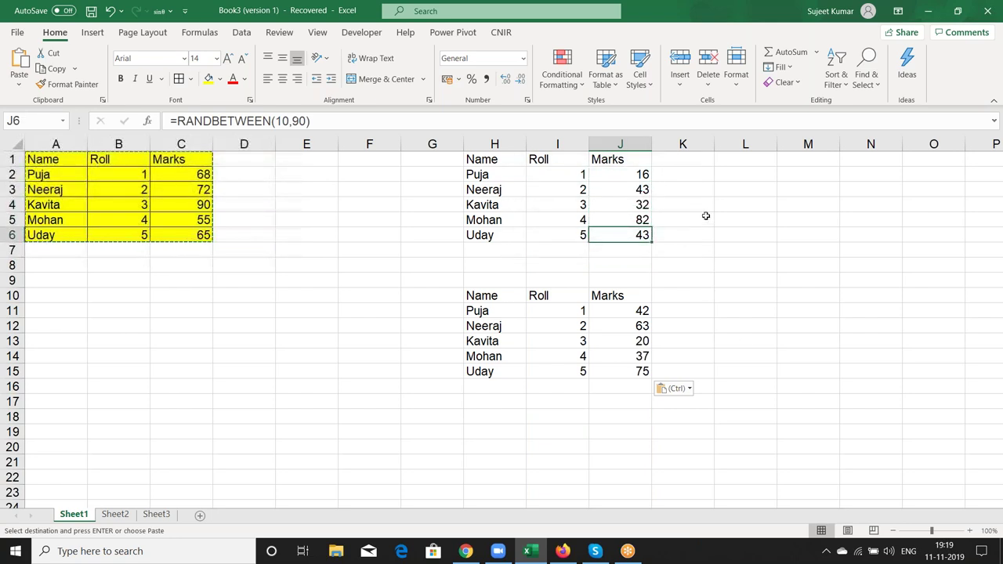
{"action": "left_click", "coordinate": [706, 220]}
{"action": "left_click", "coordinate": [694, 240]}
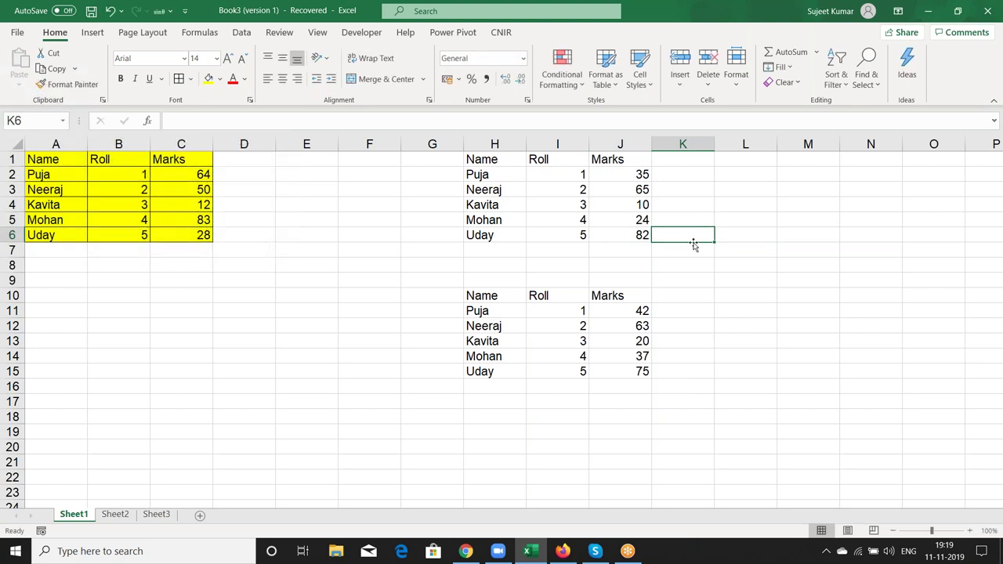
{"action": "left_click_drag", "start_coordinate": [630, 165], "coordinate": [627, 235]}
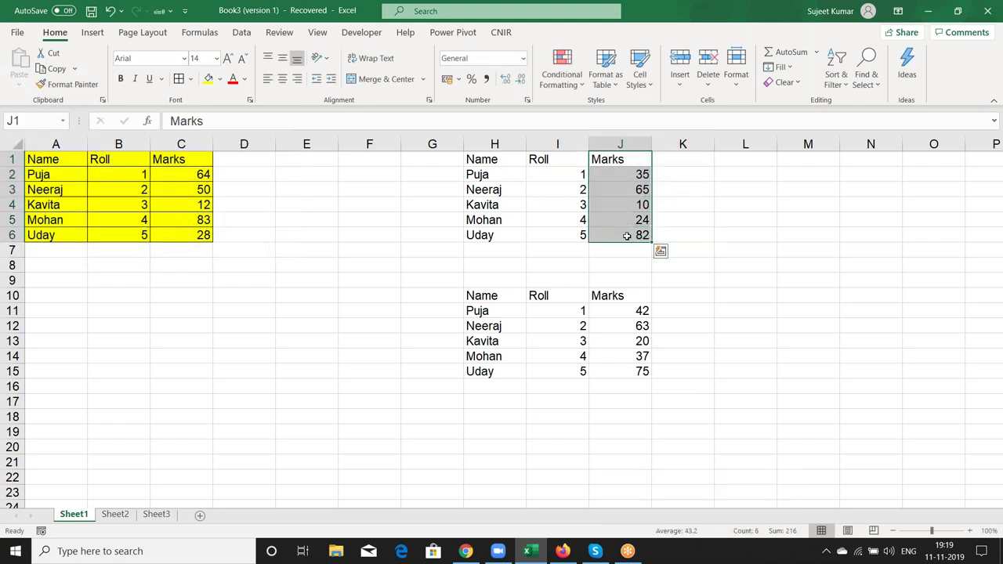
Copy J1:J6 and paste it over itself as values, fixing marks 35, 65, 10, 24, 82
{"action": "key", "text": "ctrl+c"}
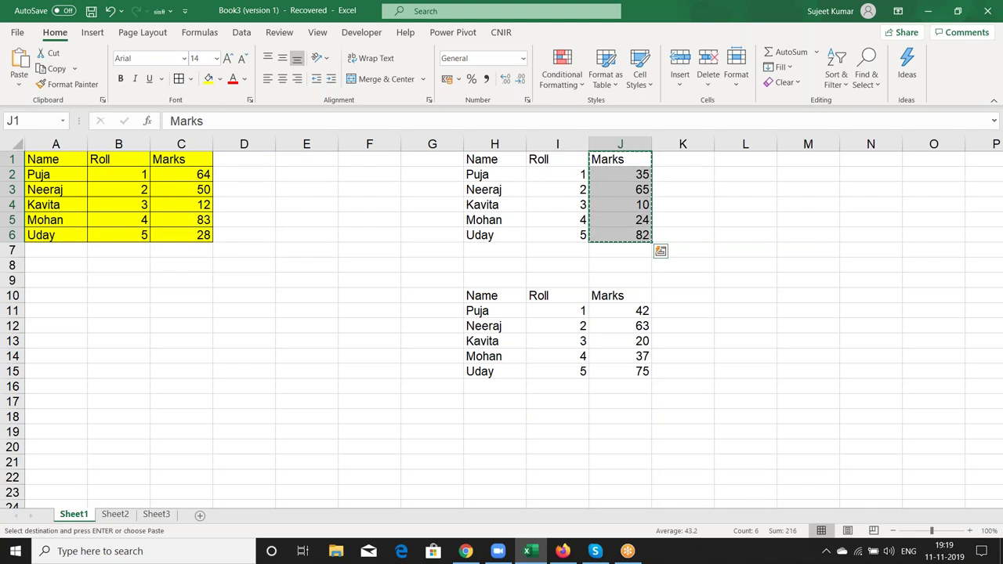
{"action": "right_click", "coordinate": [628, 191]}
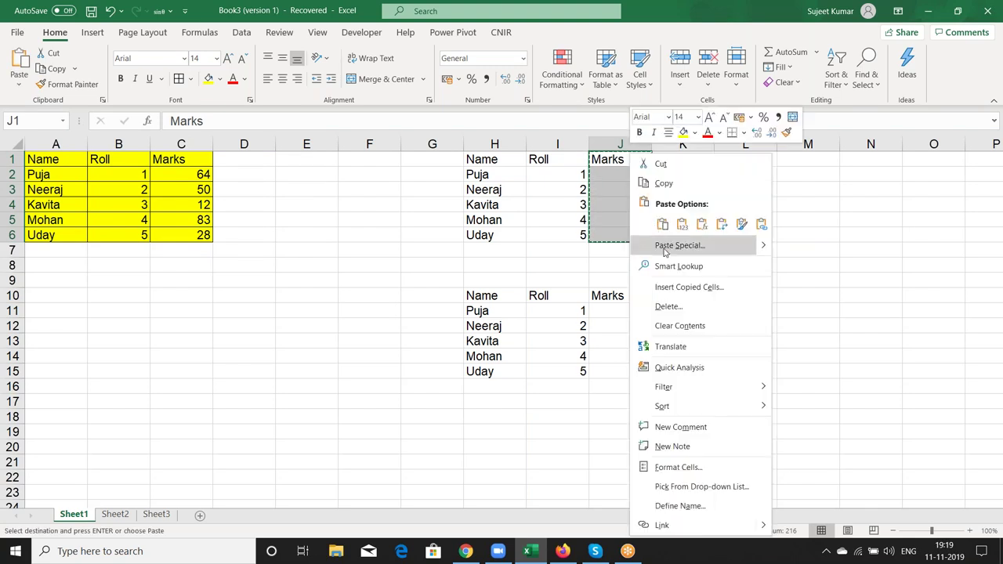
{"action": "left_click", "coordinate": [665, 246]}
{"action": "left_click", "coordinate": [558, 198]}
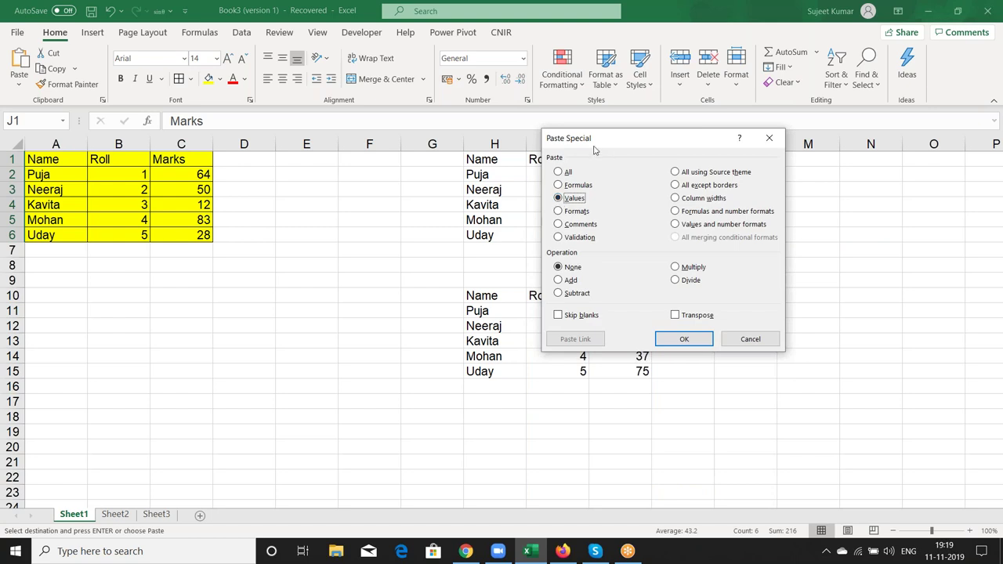
{"action": "left_click_drag", "start_coordinate": [653, 146], "coordinate": [473, 121]}
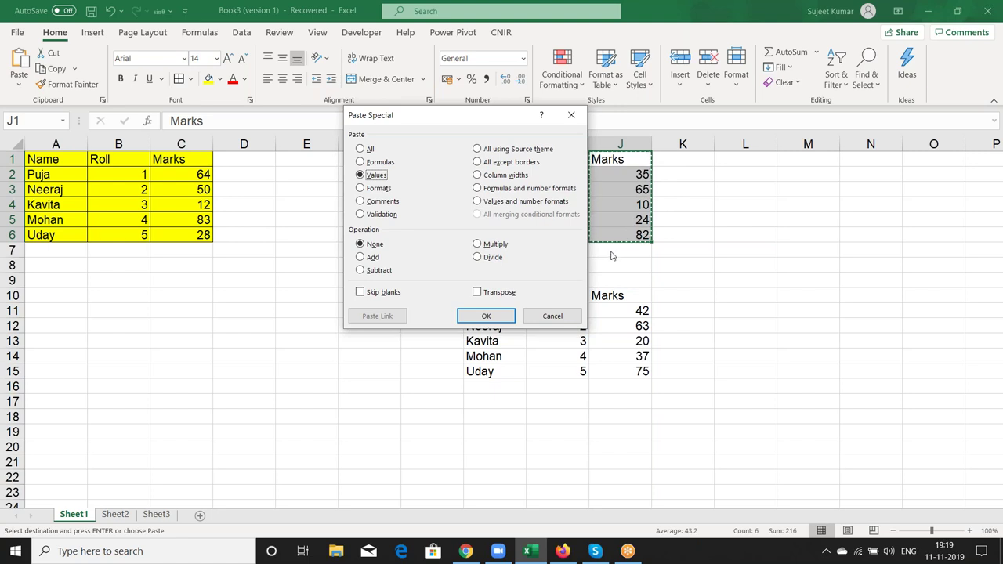
{"action": "left_click", "coordinate": [495, 316]}
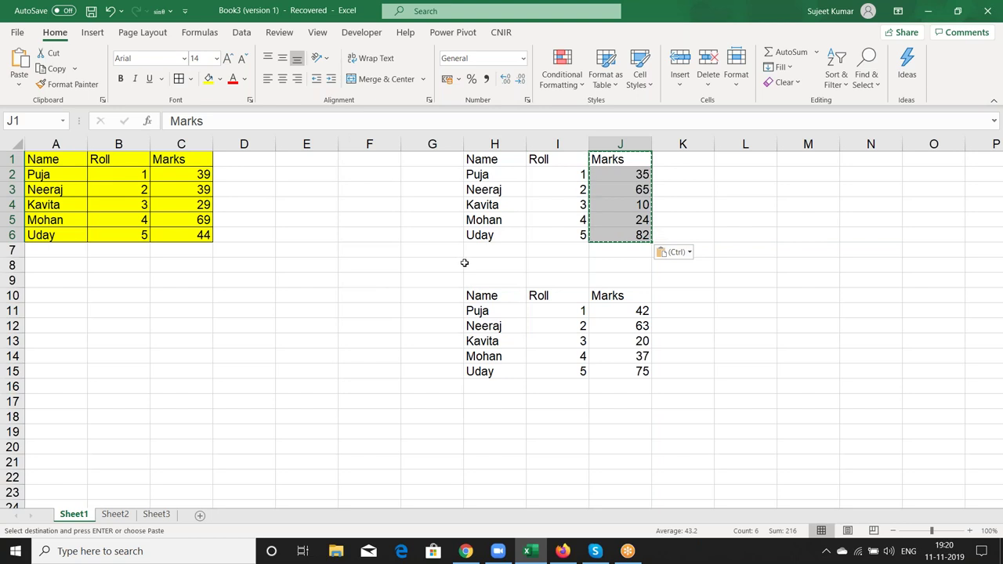
Cancel a Paste Special at H7, then select and copy the yellow table A1:C6
{"action": "right_click", "coordinate": [464, 250]}
{"action": "left_click", "coordinate": [508, 269]}
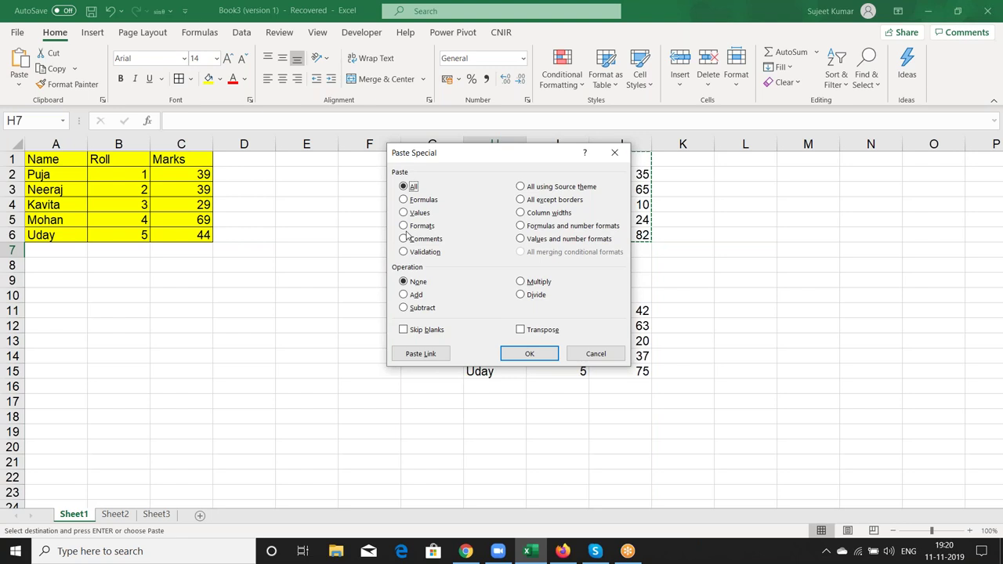
{"action": "left_click", "coordinate": [615, 152]}
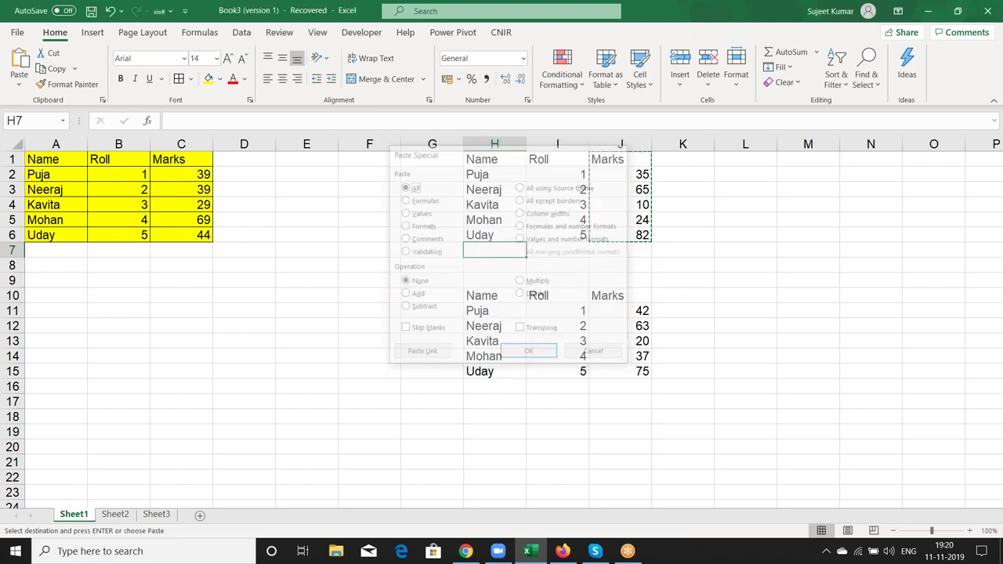
{"action": "left_click_drag", "start_coordinate": [70, 161], "coordinate": [181, 235]}
{"action": "key", "text": "ctrl+c"}
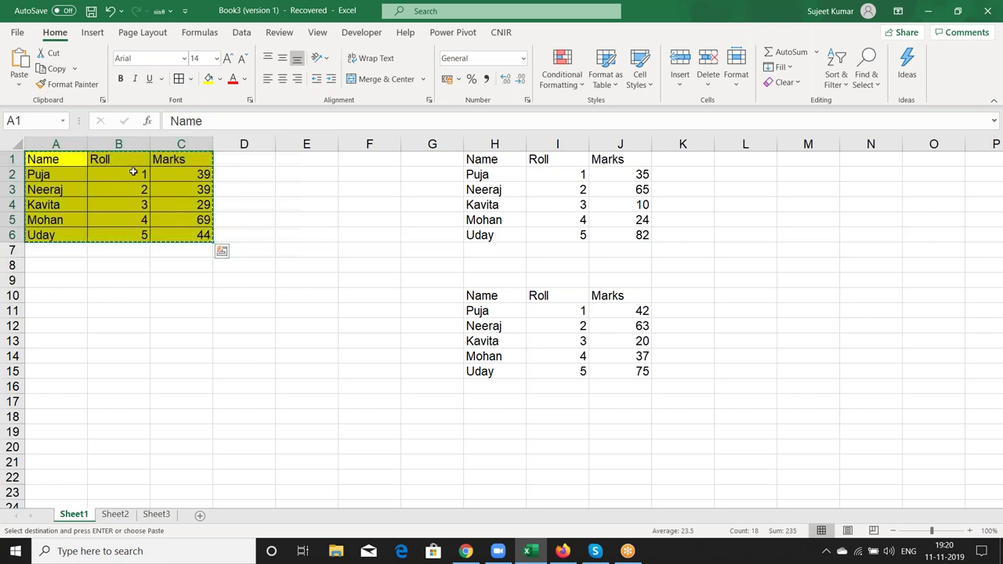
{"action": "right_click", "coordinate": [260, 366]}
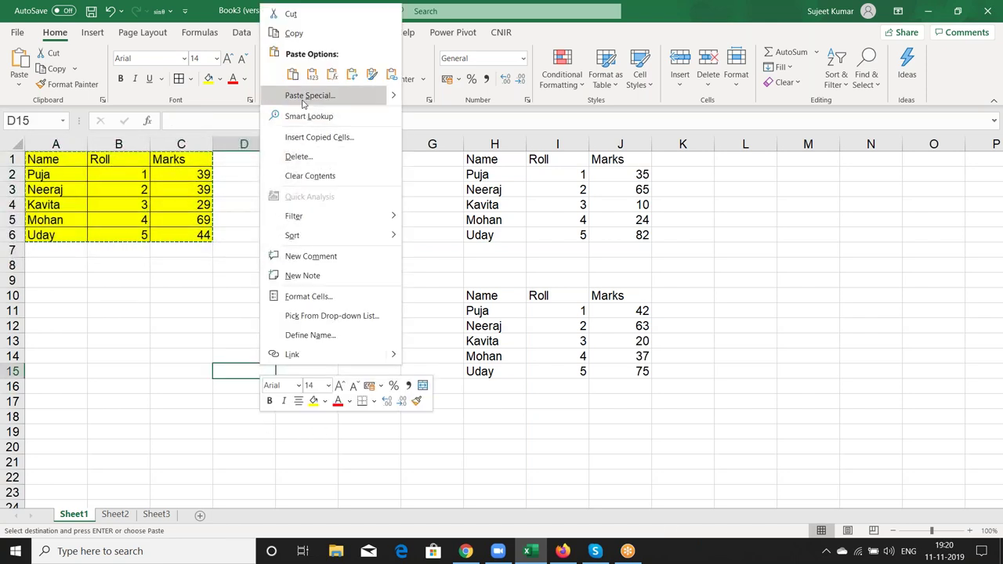
Paste only the formats of the copied table at D15 via Paste Special
{"action": "left_click", "coordinate": [304, 96]}
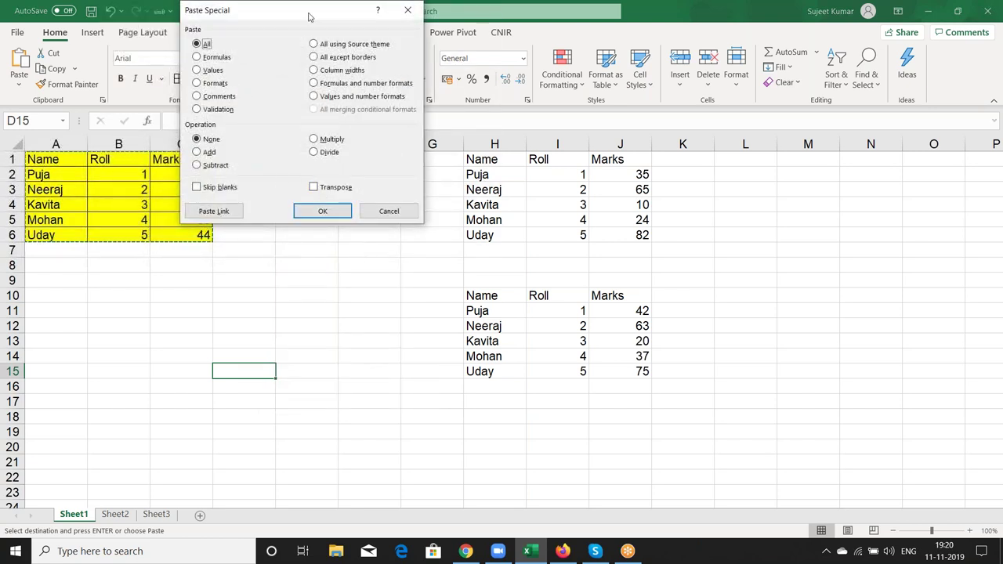
{"action": "left_click_drag", "start_coordinate": [312, 17], "coordinate": [533, 25]}
{"action": "left_click", "coordinate": [437, 92]}
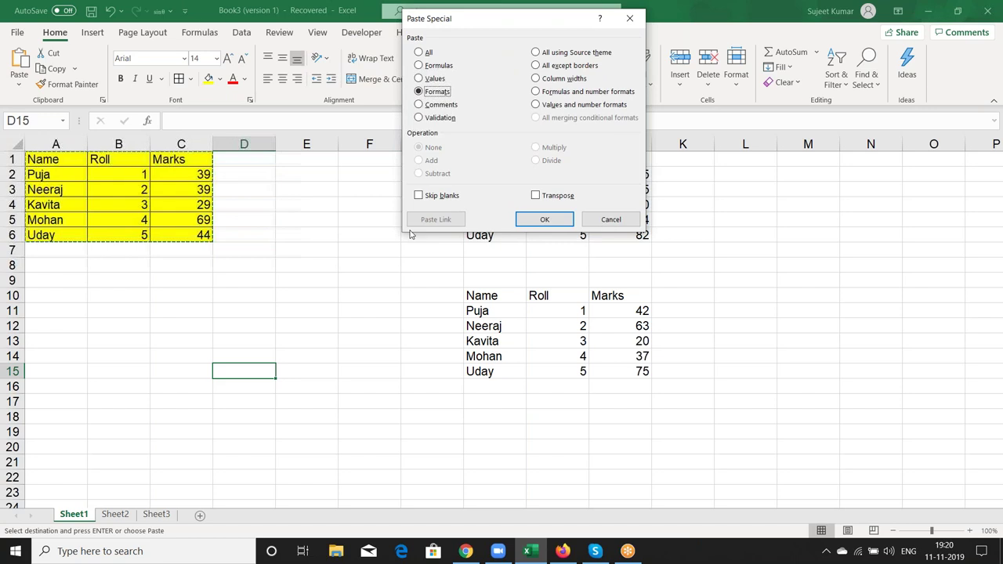
{"action": "left_click", "coordinate": [547, 219]}
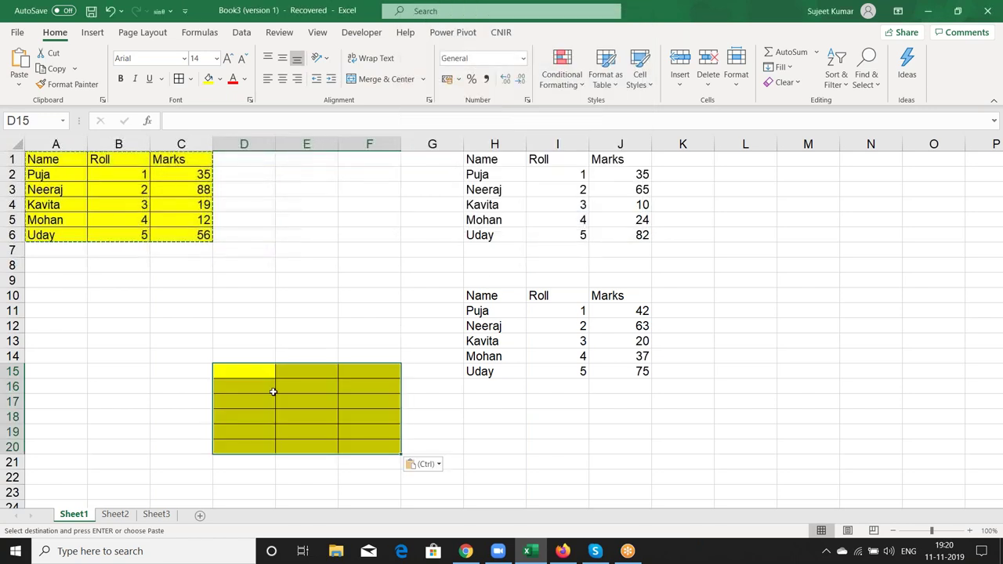
Select D15:F20 and verify its yellow, bordered cells hold no values
{"action": "left_click_drag", "start_coordinate": [238, 378], "coordinate": [387, 450]}
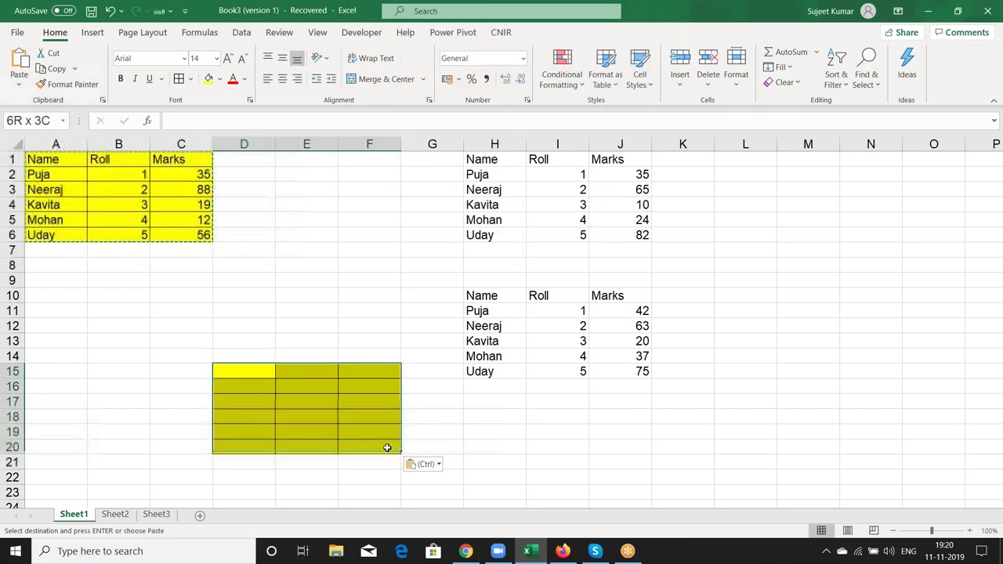
{"action": "left_click_drag", "start_coordinate": [387, 451], "coordinate": [380, 455]}
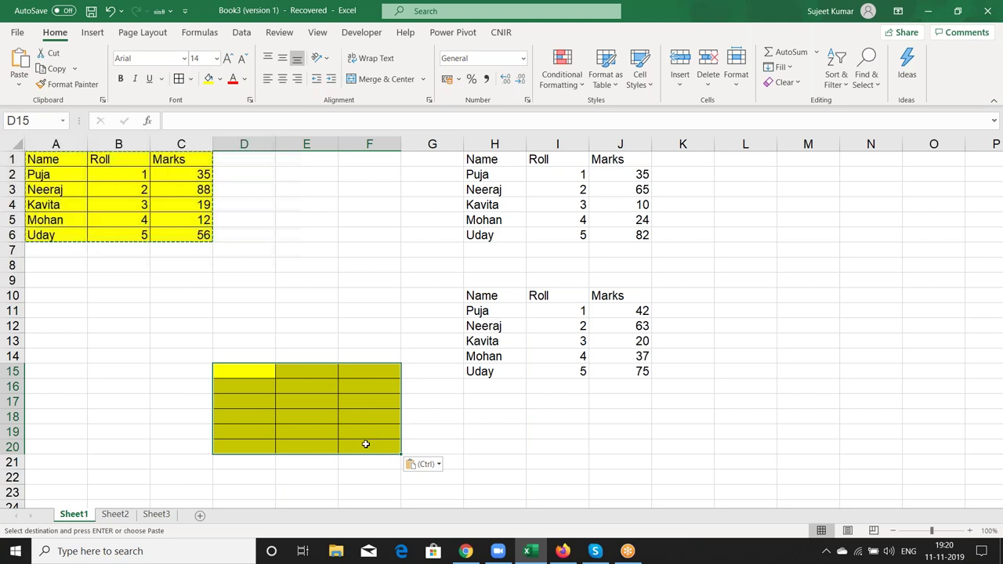
{"action": "left_click", "coordinate": [298, 417]}
{"action": "left_click", "coordinate": [323, 387]}
{"action": "left_click", "coordinate": [368, 371]}
{"action": "left_click", "coordinate": [370, 403]}
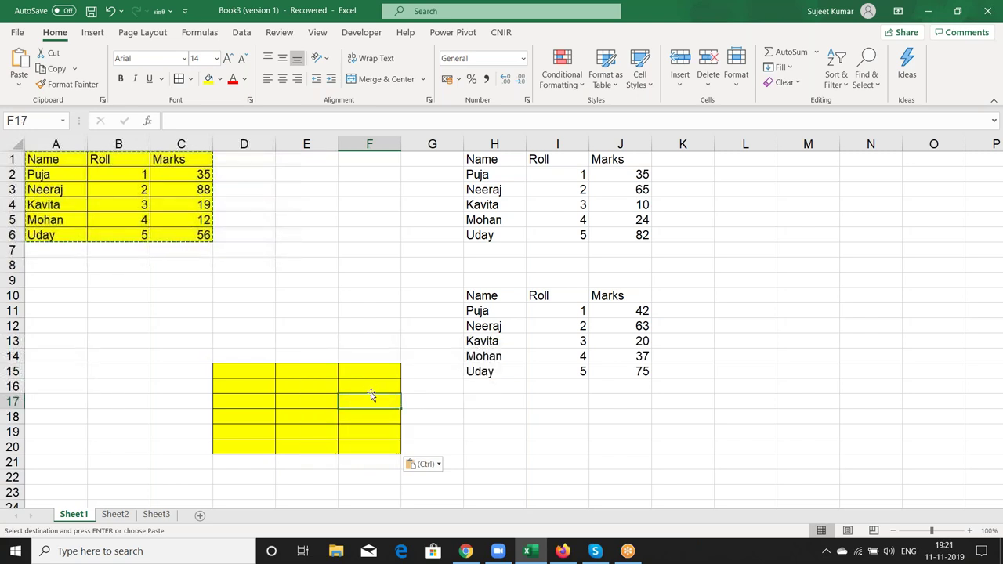
{"action": "left_click_drag", "start_coordinate": [243, 144], "coordinate": [808, 145]}
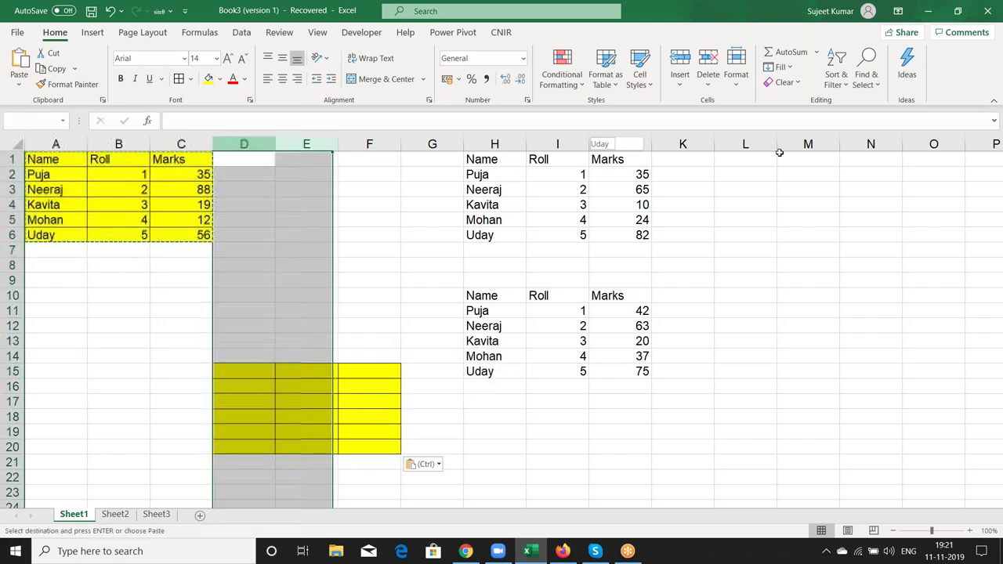
Delete columns D through O with Ctrl+-, leaving only the table in A1:C6
{"action": "left_click", "coordinate": [808, 159]}
{"action": "key", "text": "Escape"}
{"action": "key", "text": "ctrl+minus"}
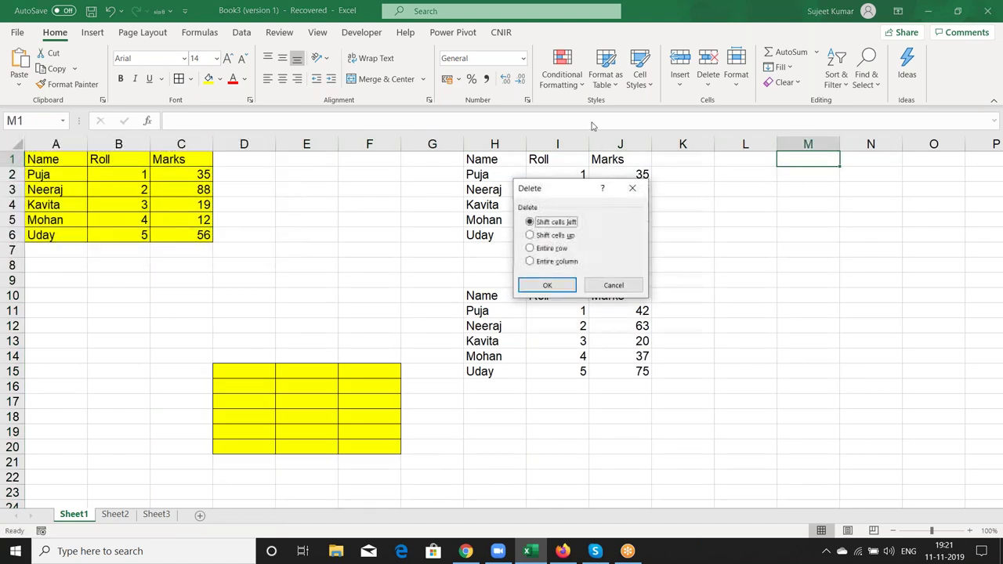
{"action": "key", "text": "Escape"}
{"action": "left_click_drag", "start_coordinate": [244, 144], "coordinate": [934, 145]}
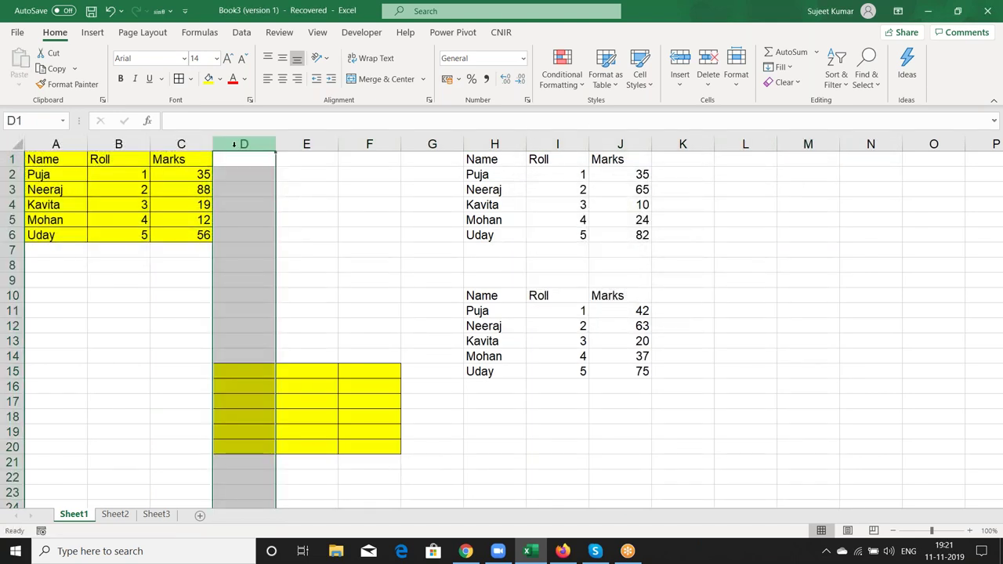
{"action": "key", "text": "ctrl+minus"}
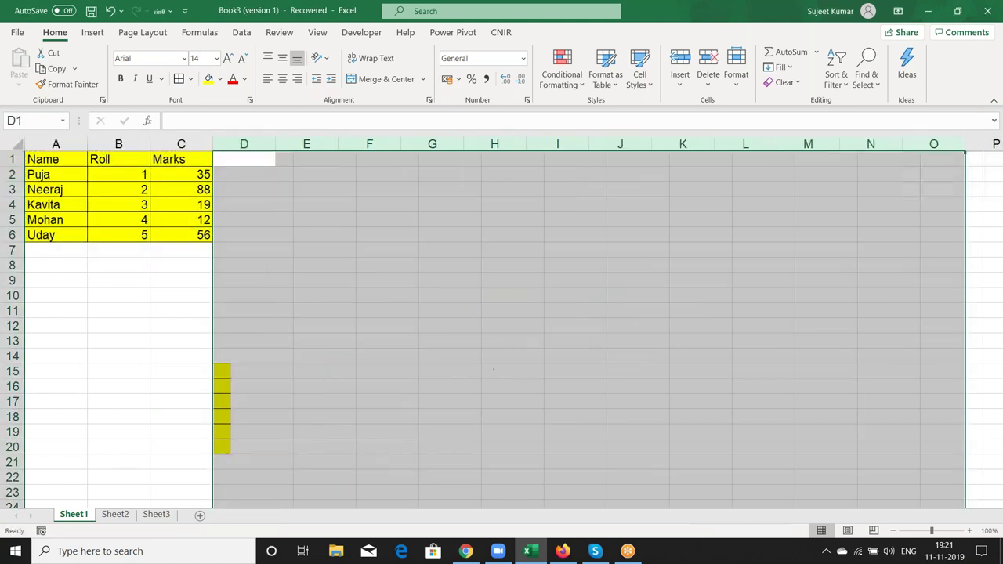
{"action": "left_click", "coordinate": [480, 250]}
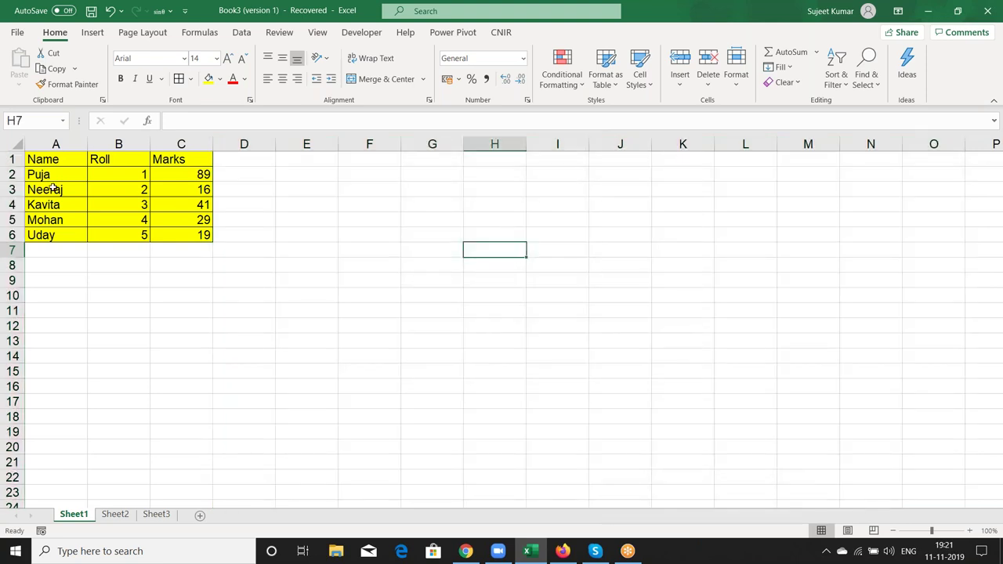
{"action": "right_click", "coordinate": [166, 156]}
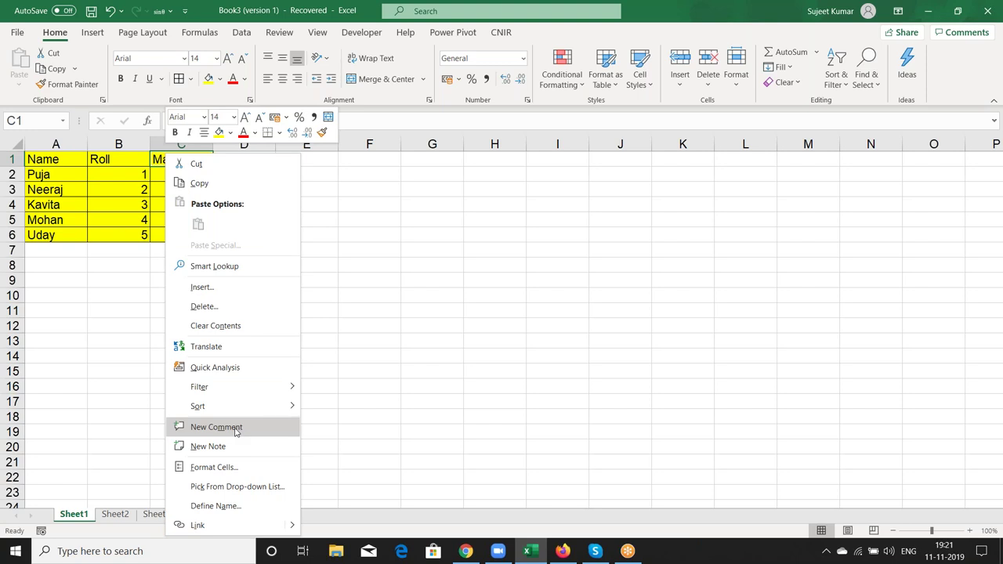
Add the comment 'This is Final Marks' to the Marks header cell C1
{"action": "left_click", "coordinate": [236, 430]}
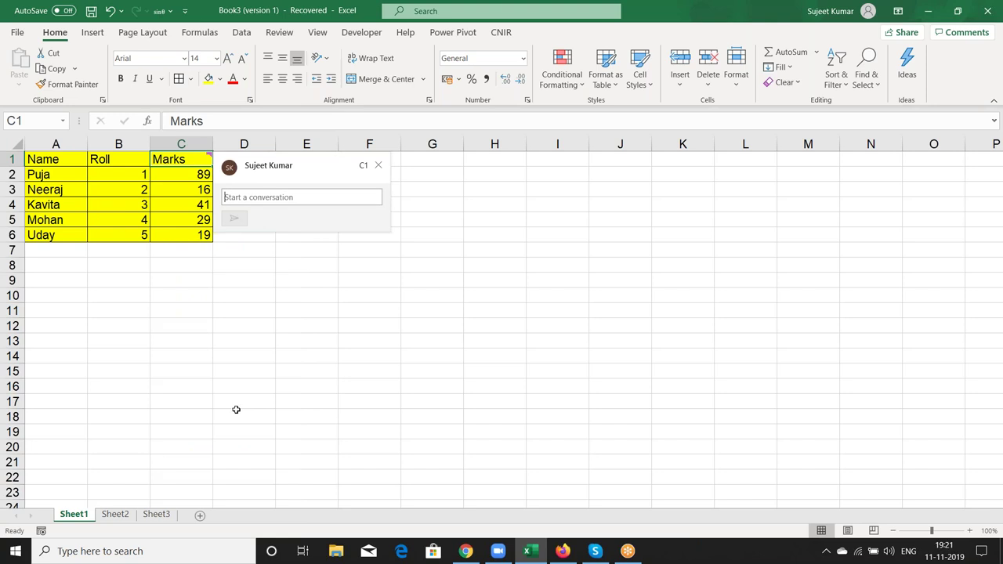
{"action": "type", "text": "This is Final Marks"}
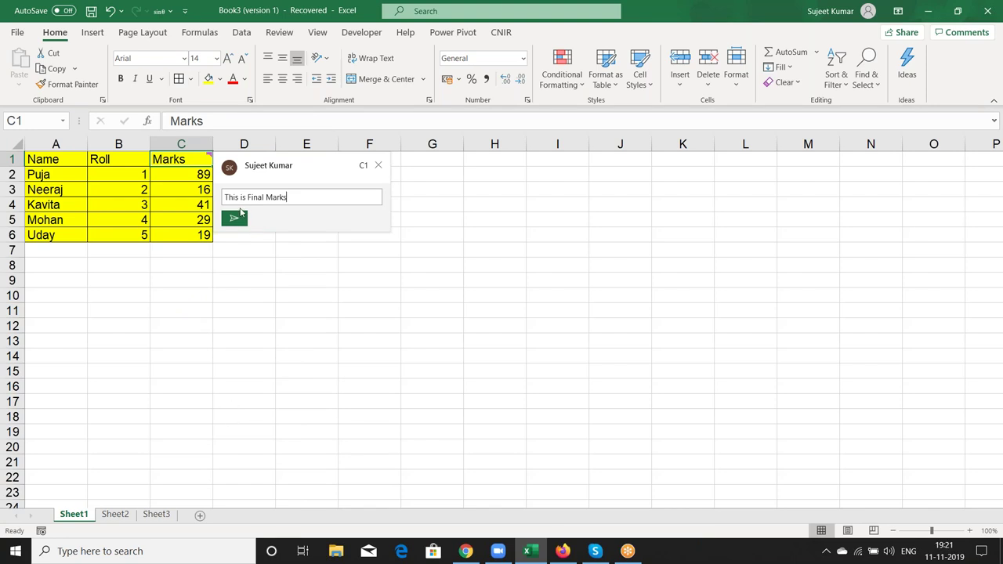
{"action": "left_click", "coordinate": [237, 220]}
{"action": "left_click", "coordinate": [220, 284]}
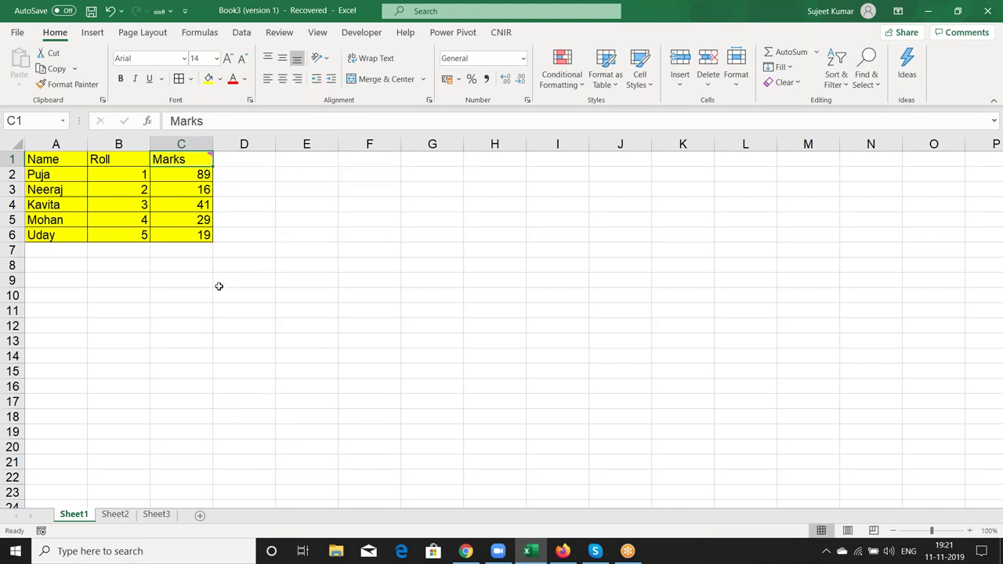
{"action": "left_click", "coordinate": [436, 269]}
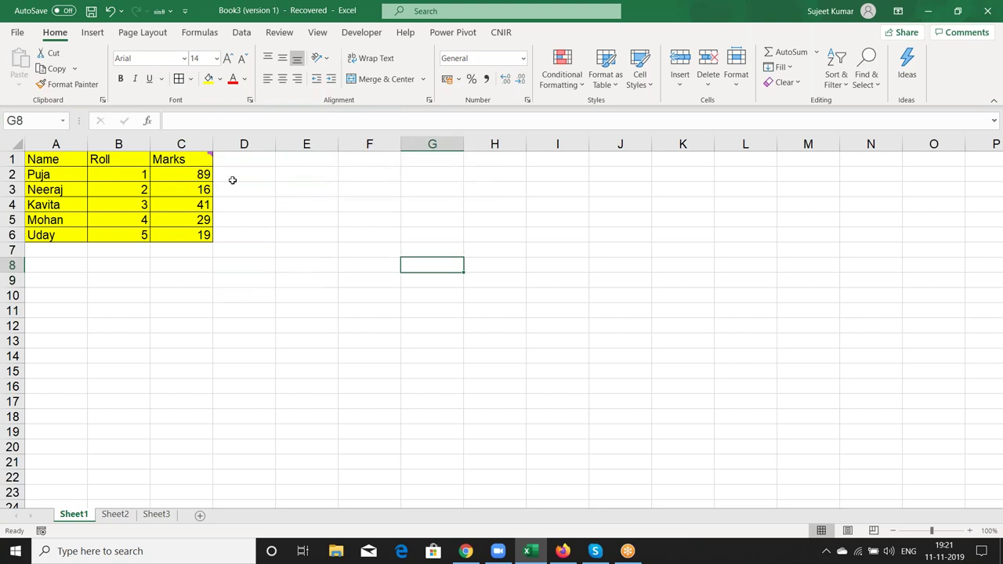
Select and copy the commented Marks header cell C1
{"action": "mouse_move", "coordinate": [207, 155]}
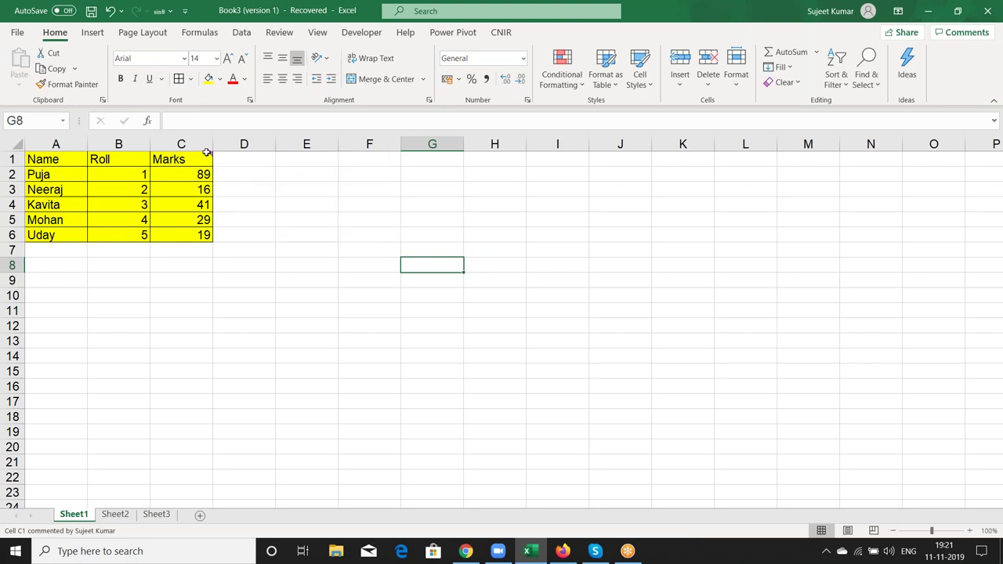
{"action": "left_click", "coordinate": [207, 154]}
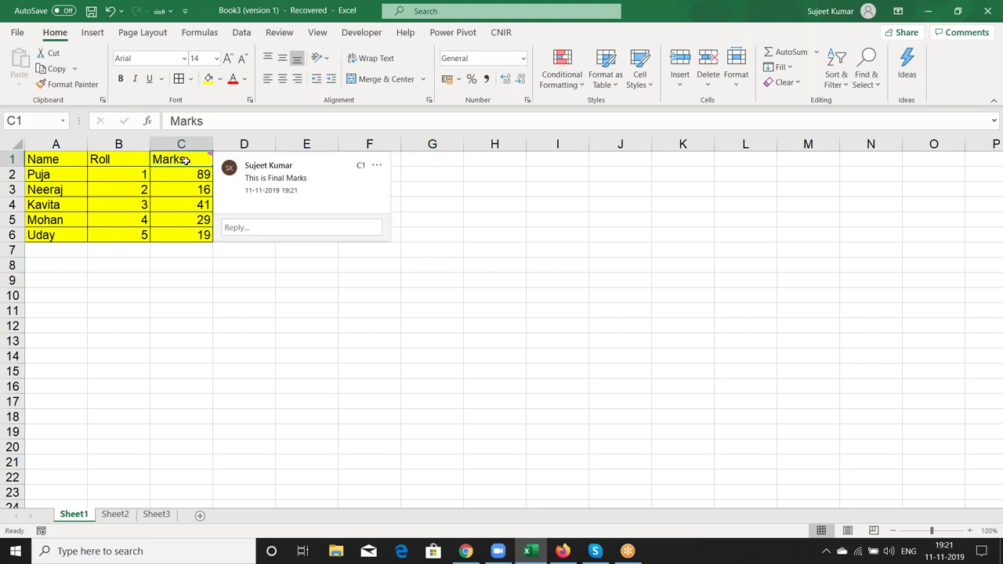
{"action": "key", "text": "ctrl+c"}
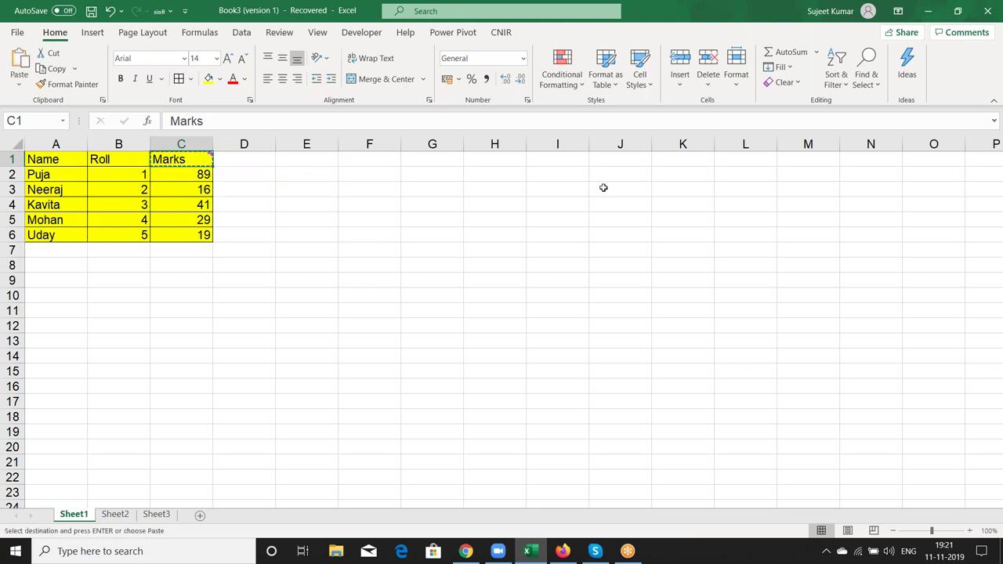
Paste only the Marks comment onto cells I3:I9 via Paste Special Comments
{"action": "left_click_drag", "start_coordinate": [571, 188], "coordinate": [567, 284]}
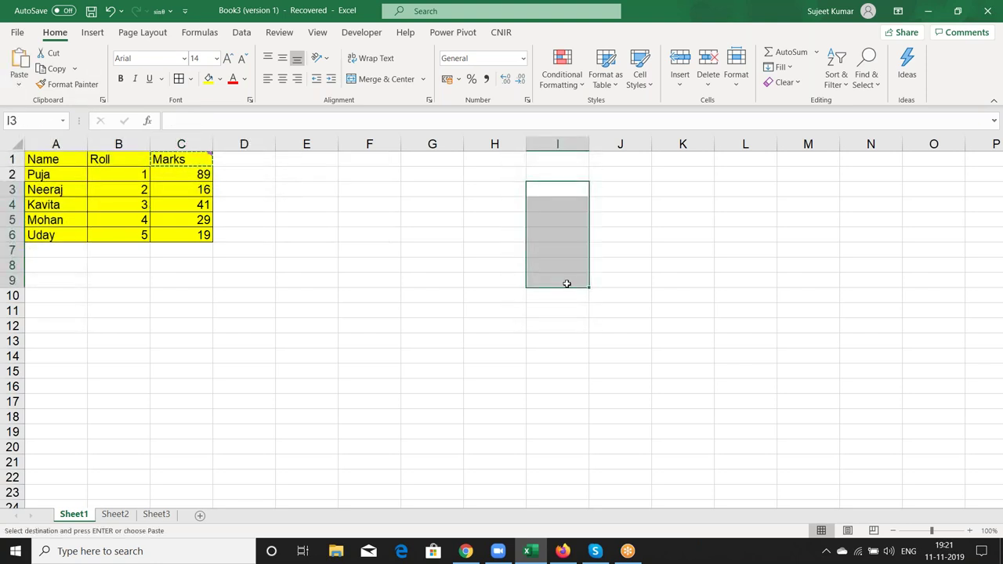
{"action": "right_click", "coordinate": [568, 246]}
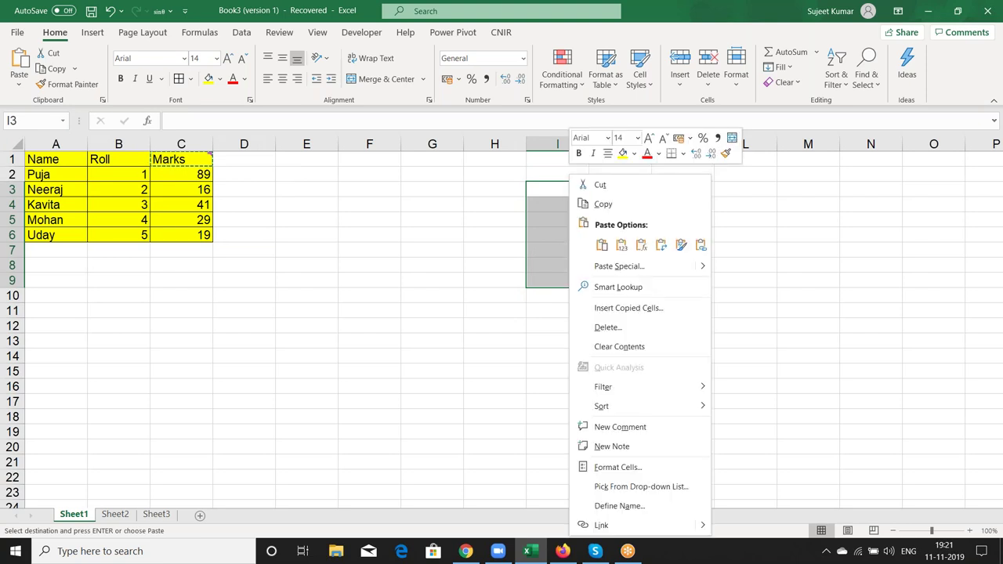
{"action": "left_click", "coordinate": [598, 266]}
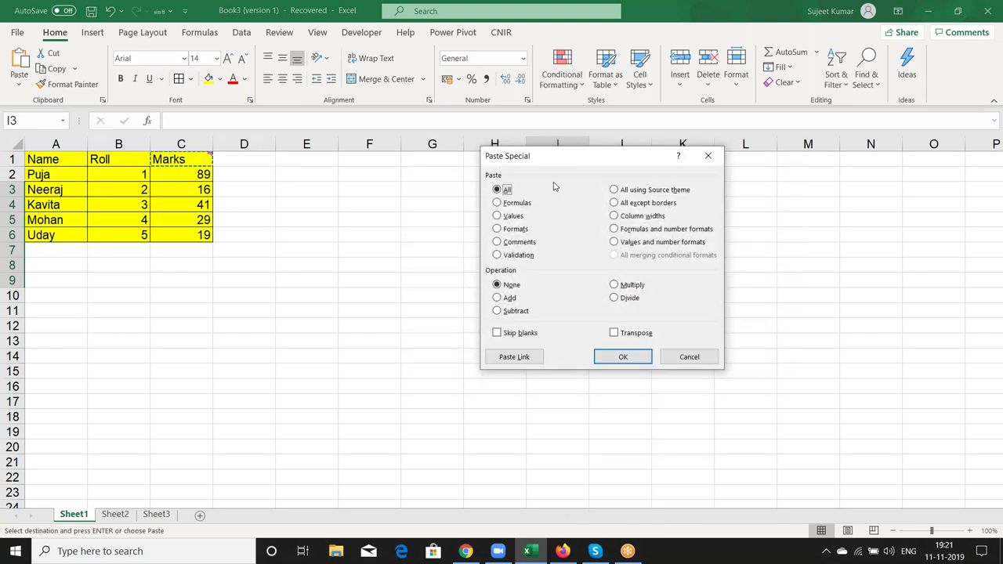
{"action": "left_click_drag", "start_coordinate": [547, 155], "coordinate": [351, 84]}
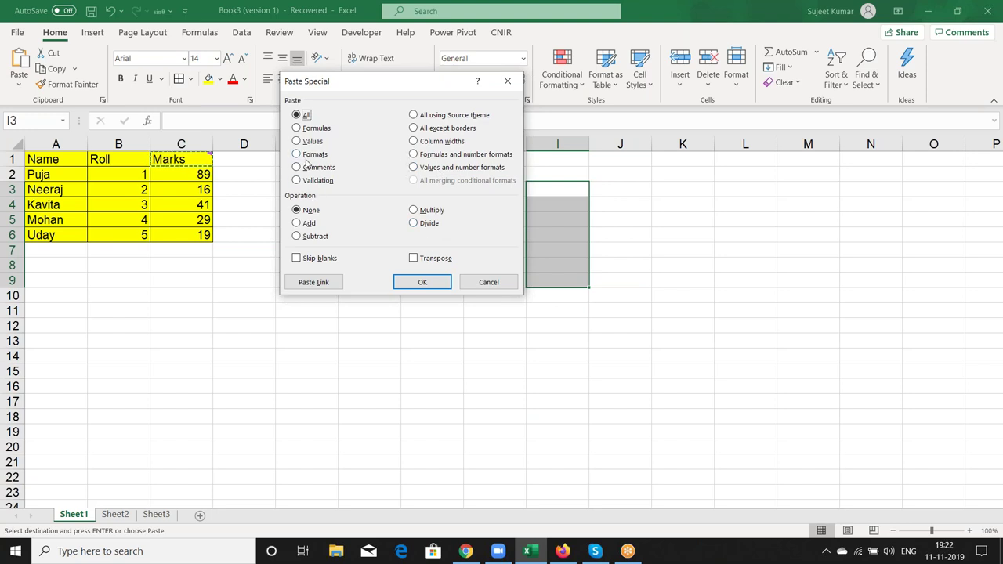
{"action": "left_click", "coordinate": [307, 169]}
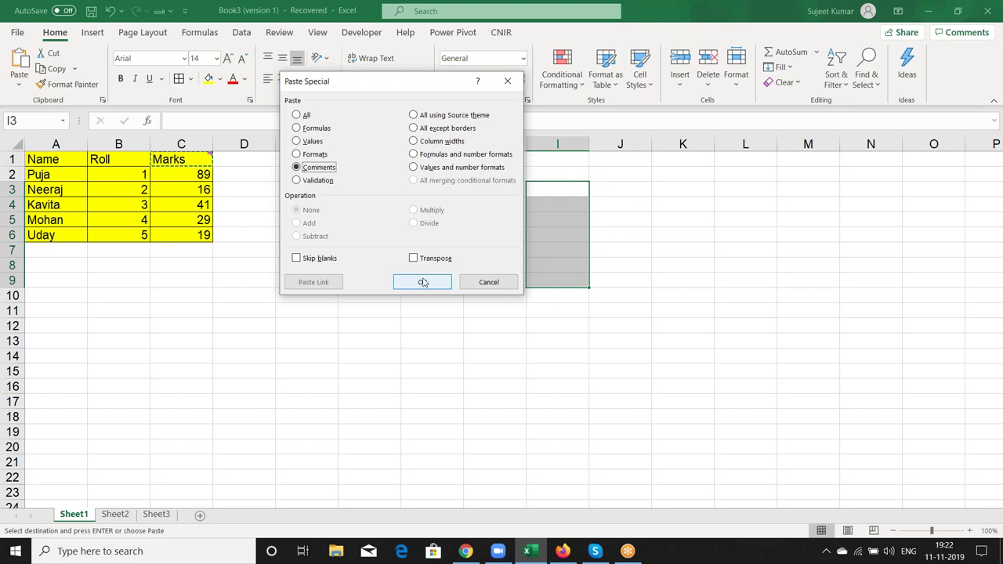
{"action": "left_click", "coordinate": [423, 282]}
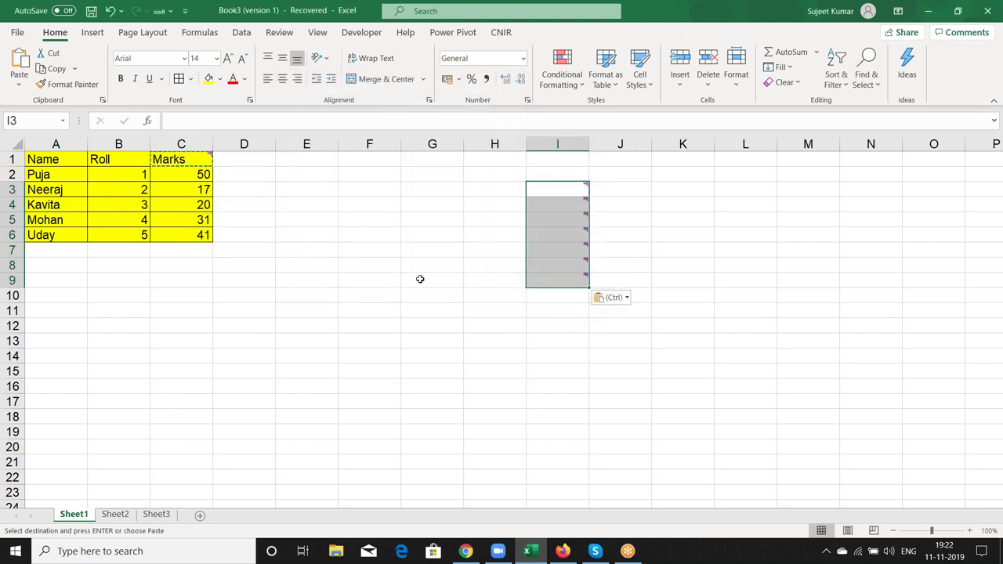
{"action": "left_click", "coordinate": [420, 280]}
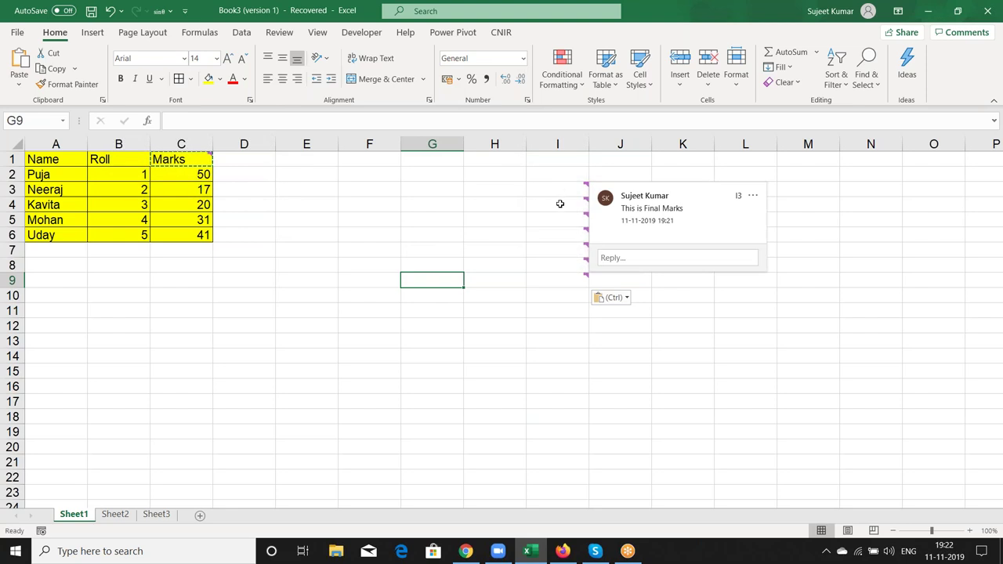
Select column I with the pasted comments, then reselect the table A1:C6
{"action": "mouse_move", "coordinate": [569, 256]}
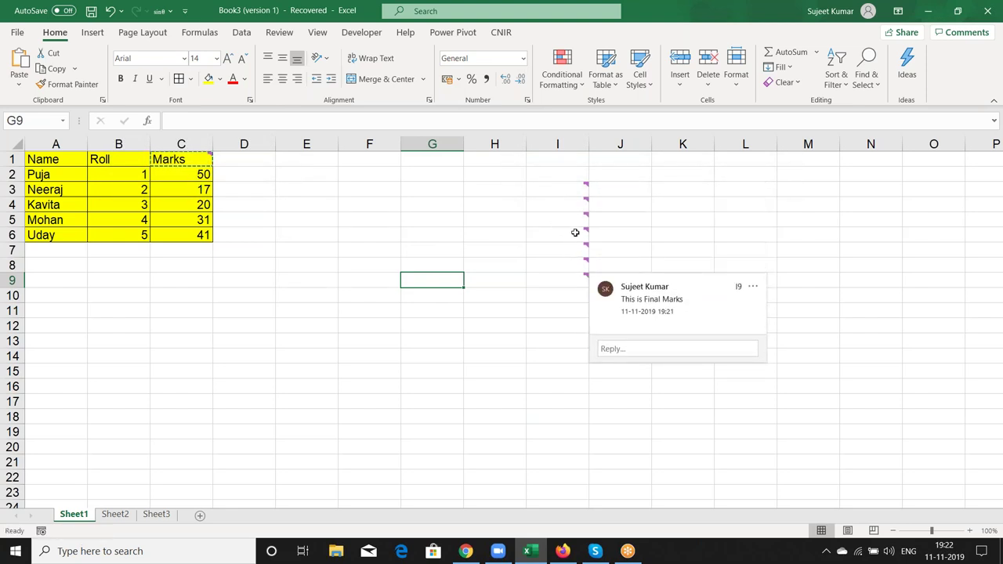
{"action": "mouse_move", "coordinate": [566, 188]}
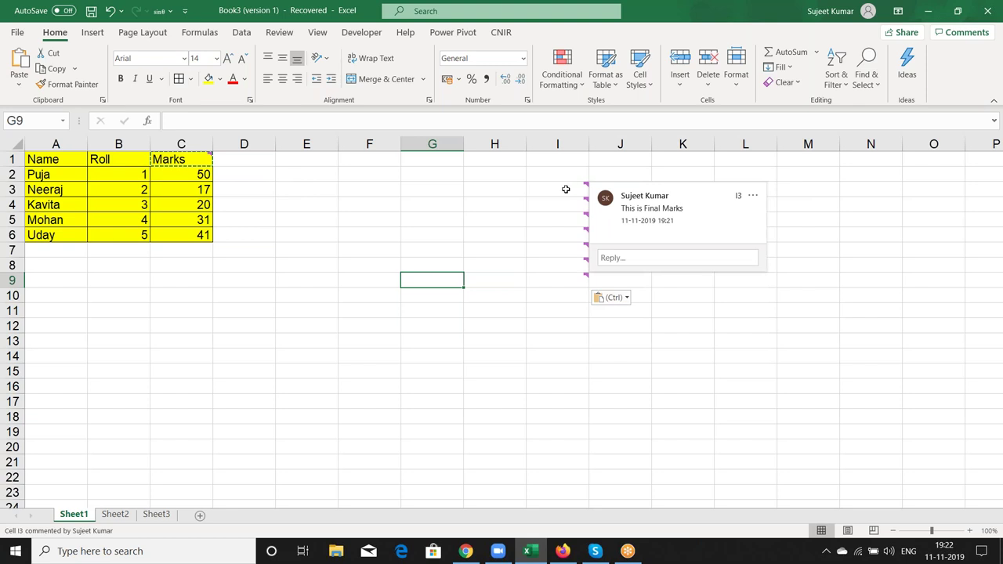
{"action": "left_click", "coordinate": [571, 265]}
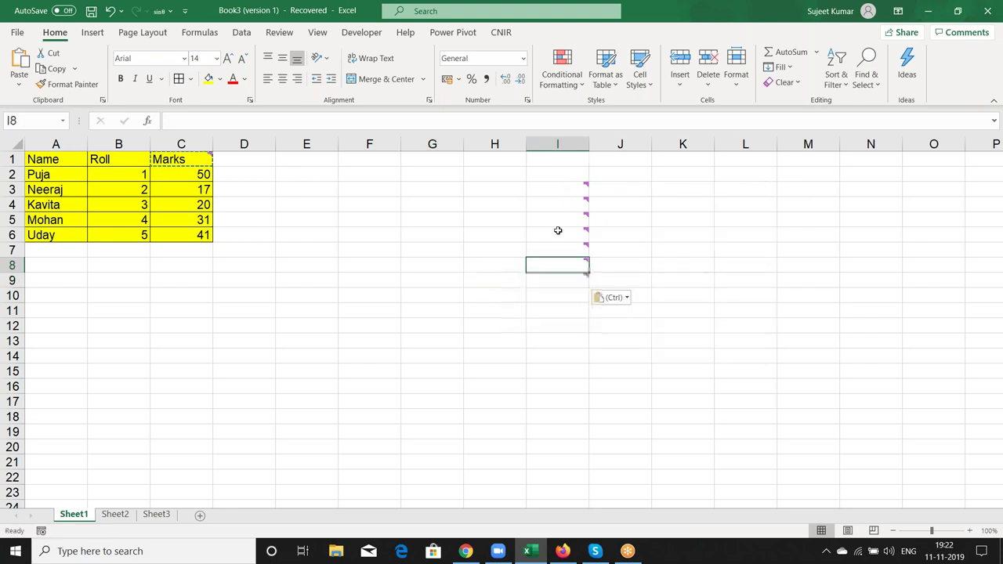
{"action": "left_click", "coordinate": [558, 144]}
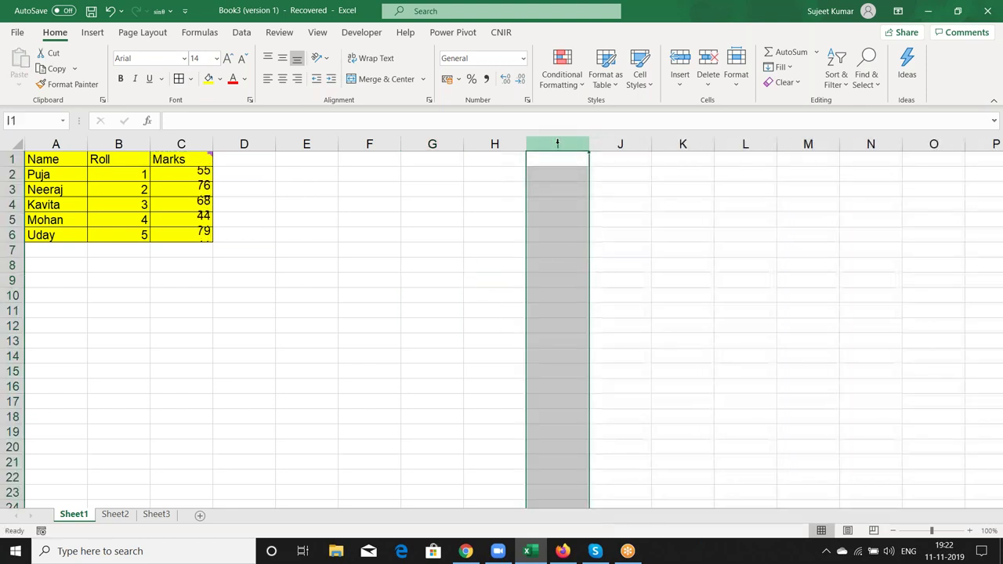
{"action": "left_click", "coordinate": [319, 174]}
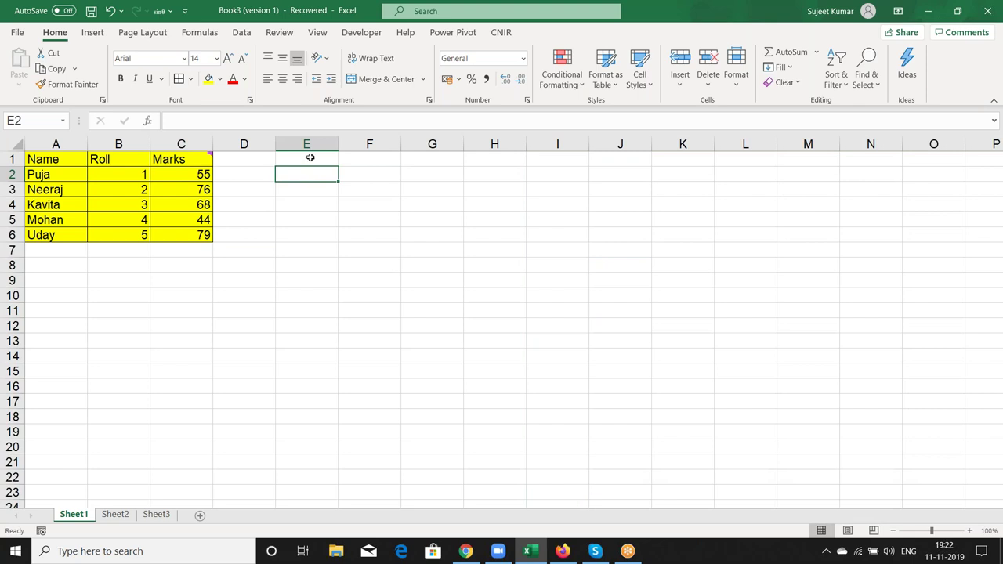
{"action": "left_click", "coordinate": [182, 160]}
{"action": "mouse_move", "coordinate": [44, 159]}
{"action": "left_mouse_down"}
{"action": "mouse_move", "coordinate": [204, 220]}
{"action": "mouse_move", "coordinate": [203, 232]}
{"action": "left_mouse_up"}
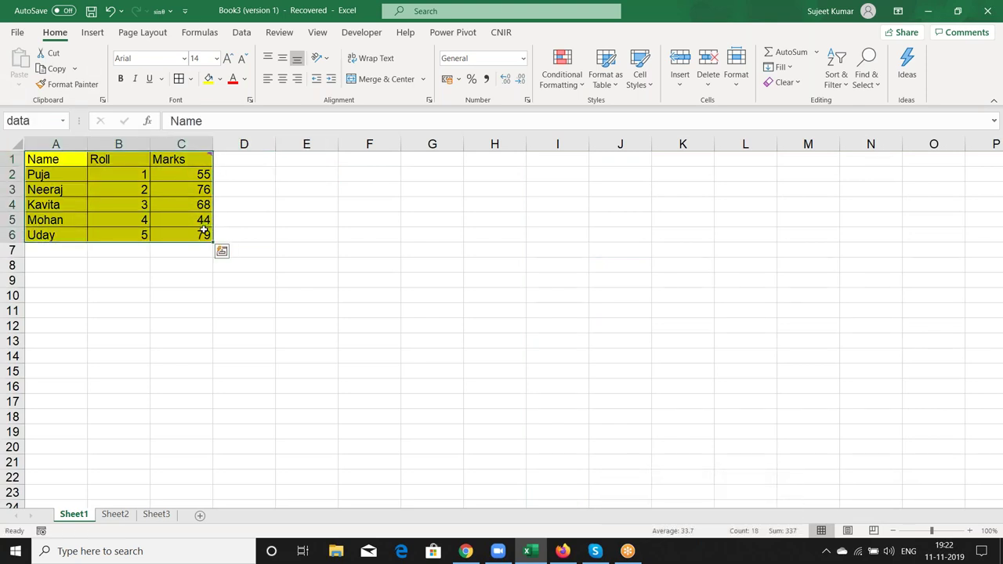
Paste the table into H1:J6 with All except borders, then delete that copy from columns H–K
{"action": "key", "text": "ctrl+c"}
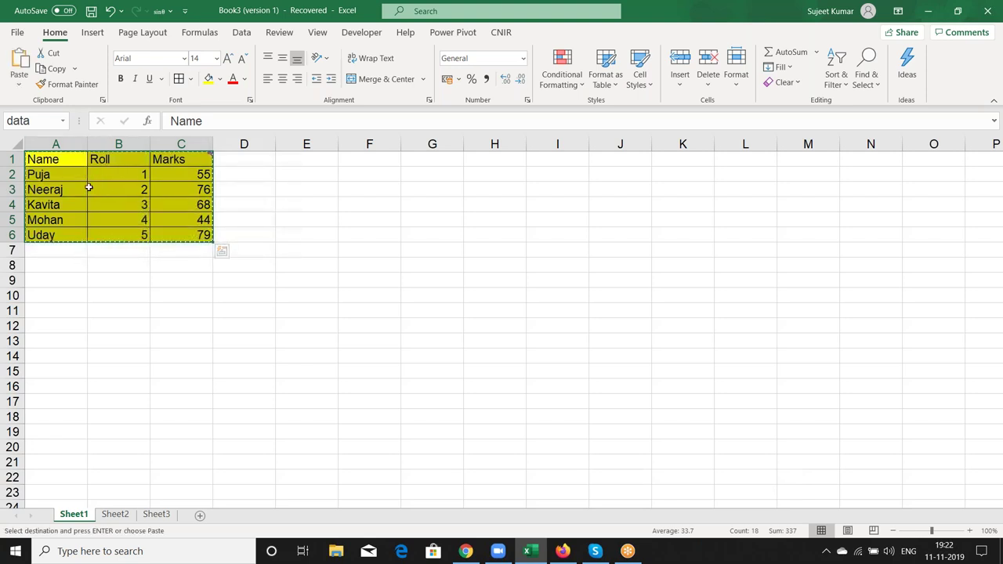
{"action": "left_click", "coordinate": [511, 161]}
{"action": "right_click", "coordinate": [511, 160]}
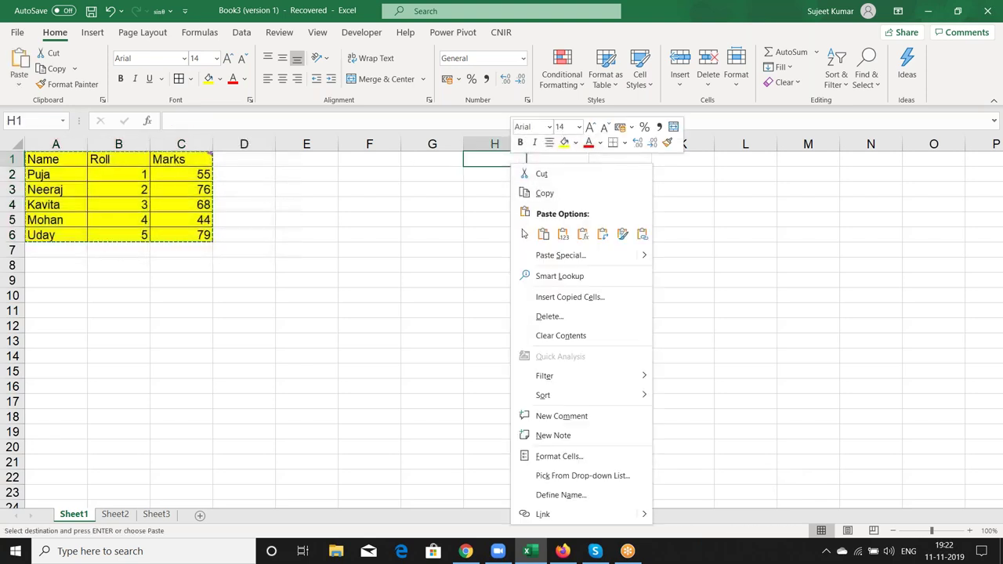
{"action": "left_click", "coordinate": [552, 264]}
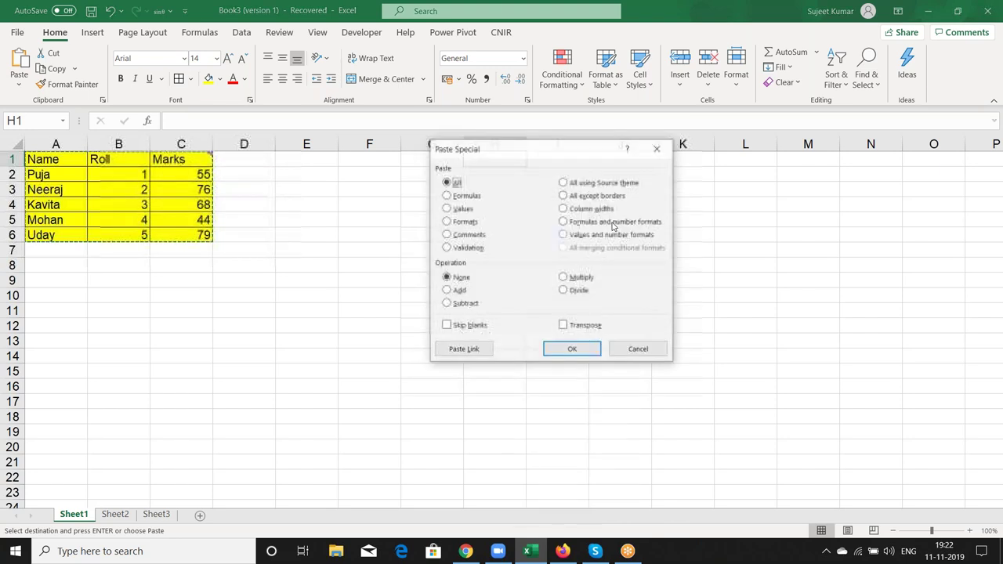
{"action": "left_click", "coordinate": [593, 197]}
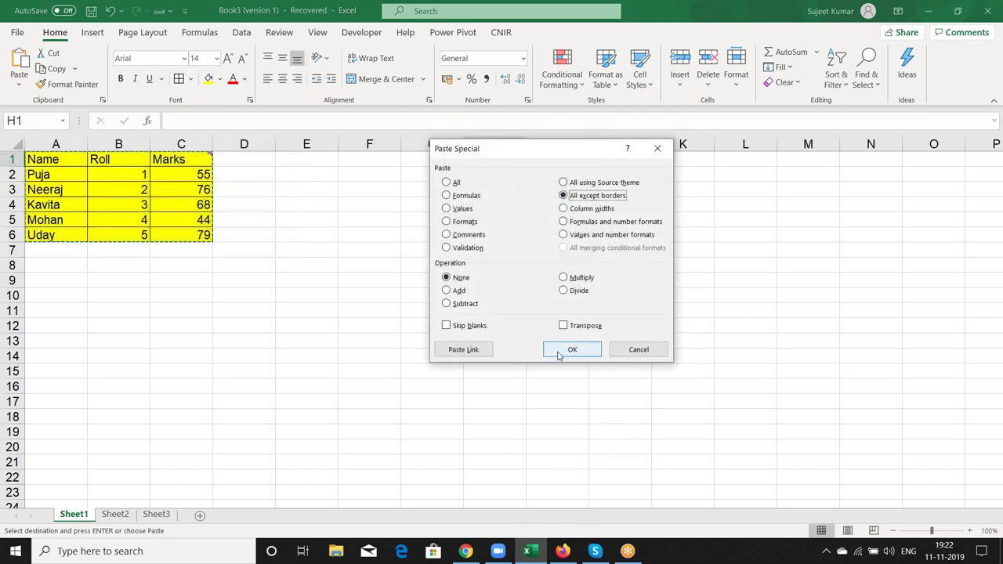
{"action": "left_click", "coordinate": [571, 350]}
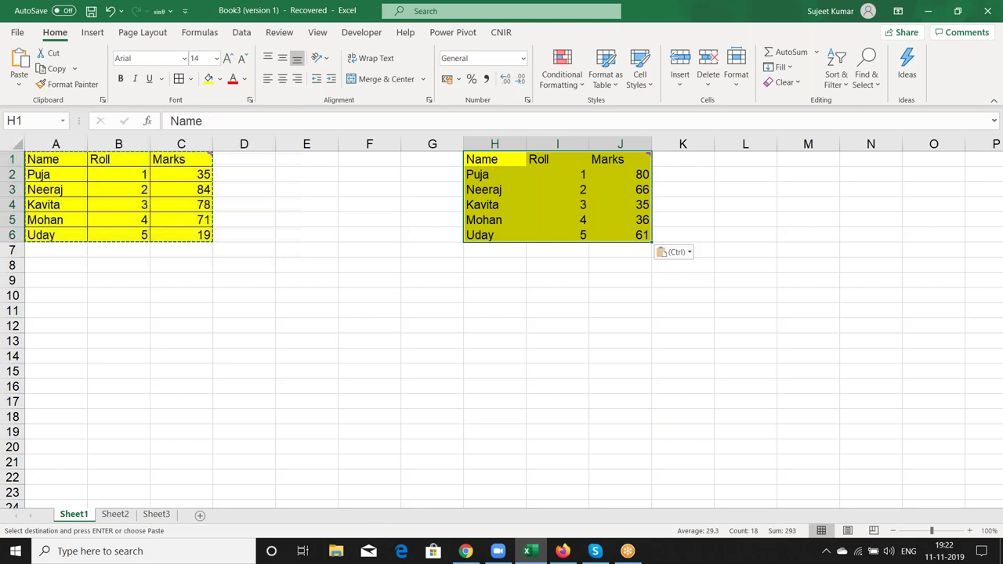
{"action": "left_click_drag", "start_coordinate": [492, 145], "coordinate": [655, 147]}
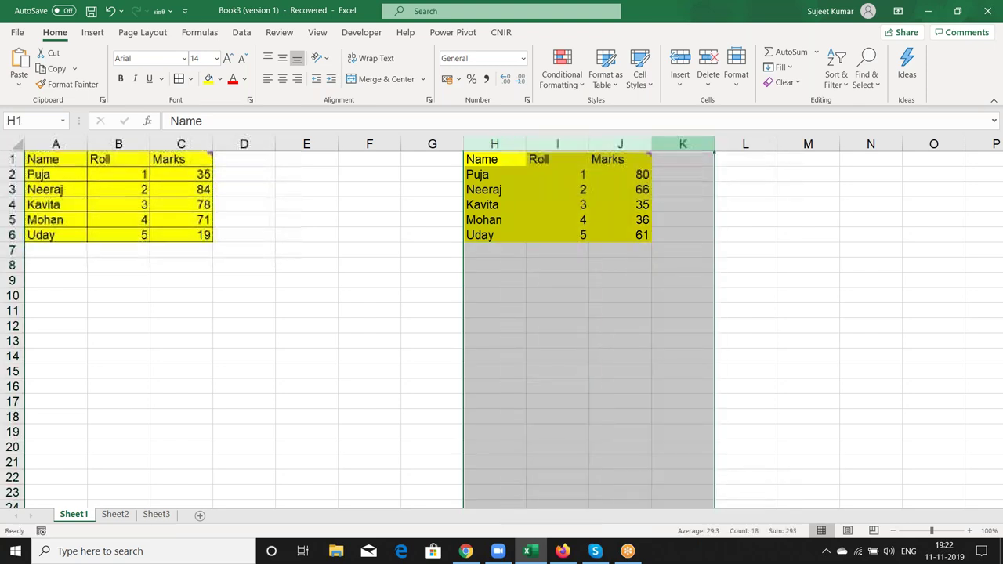
{"action": "key", "text": "Delete"}
AutoFit the Name, Roll and Marks columns A–C to their contents
{"action": "left_click", "coordinate": [259, 220]}
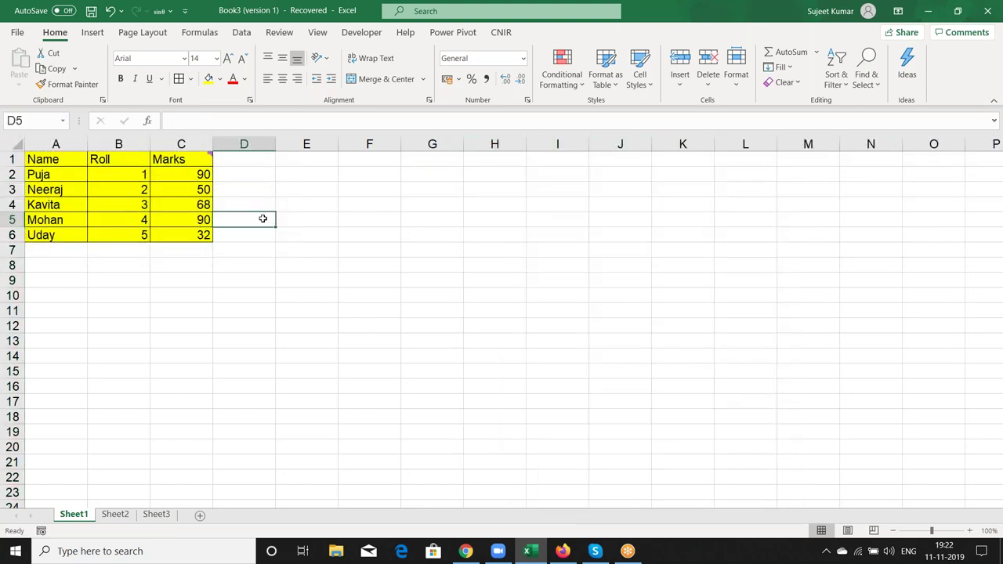
{"action": "left_click", "coordinate": [75, 170]}
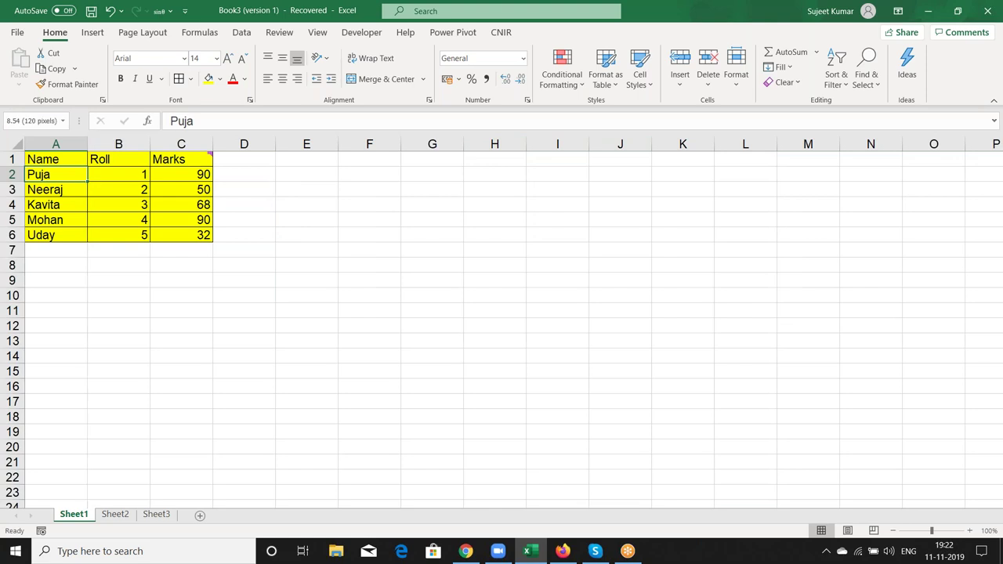
{"action": "double_click", "coordinate": [84, 148]}
{"action": "left_click", "coordinate": [121, 145]}
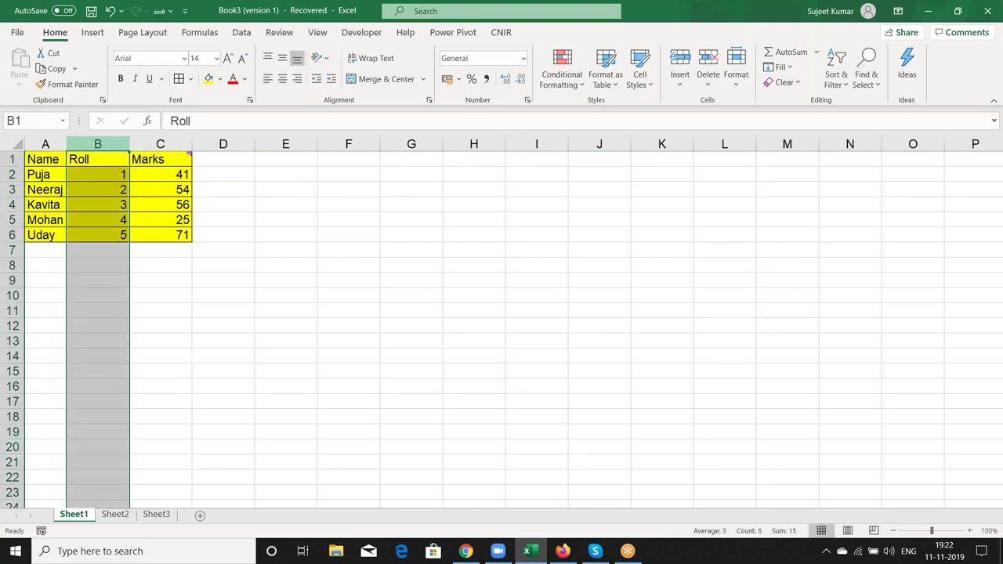
{"action": "double_click", "coordinate": [129, 145]}
{"action": "double_click", "coordinate": [155, 145]}
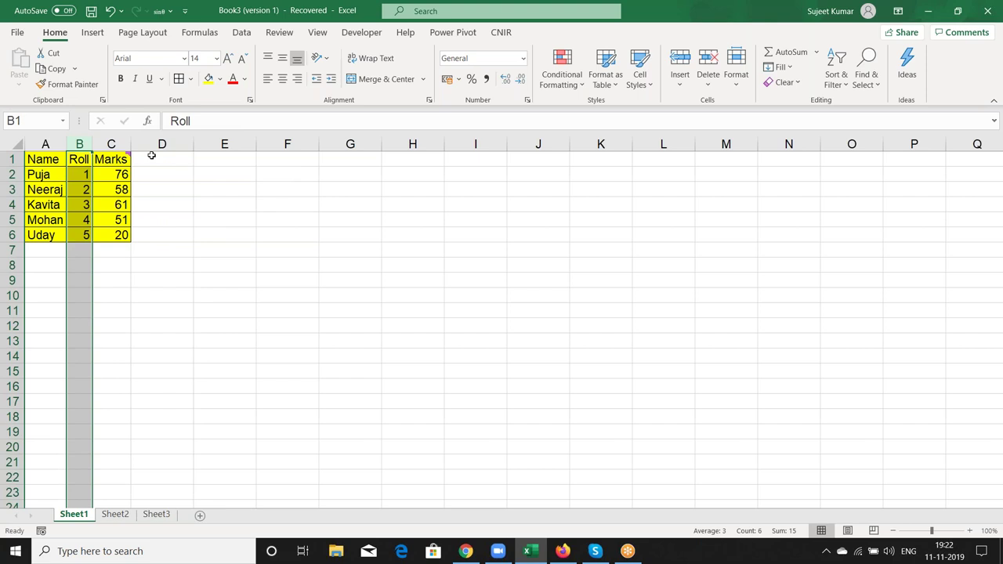
Select and copy the table A1:C6
{"action": "left_click", "coordinate": [149, 248]}
{"action": "mouse_move", "coordinate": [52, 159]}
{"action": "left_mouse_down"}
{"action": "mouse_move", "coordinate": [108, 199]}
{"action": "mouse_move", "coordinate": [114, 234]}
{"action": "left_mouse_up"}
{"action": "key", "text": "ctrl+c"}
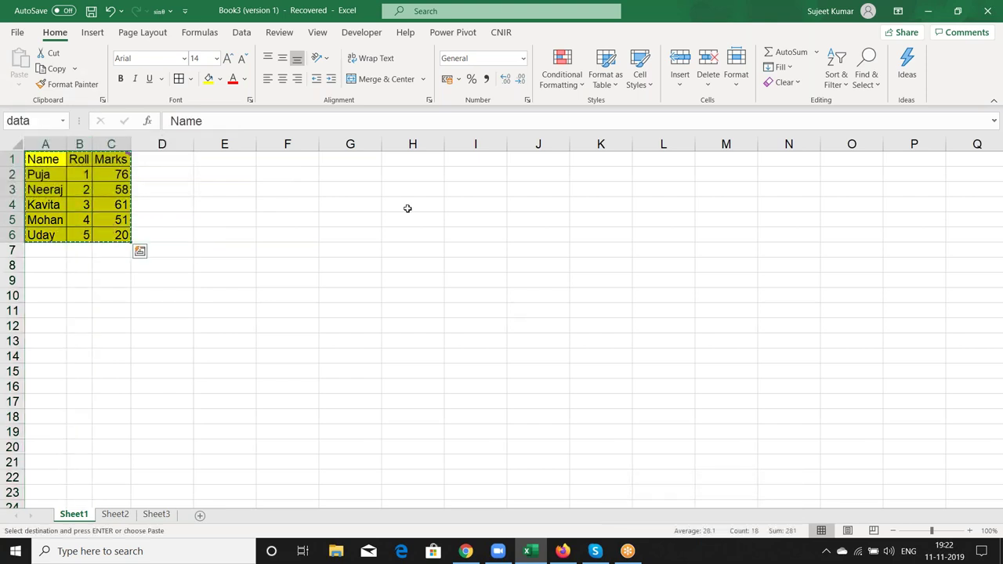
Paste the table at I1, try AutoFitting columns I–K, then undo the width change
{"action": "left_click", "coordinate": [496, 161]}
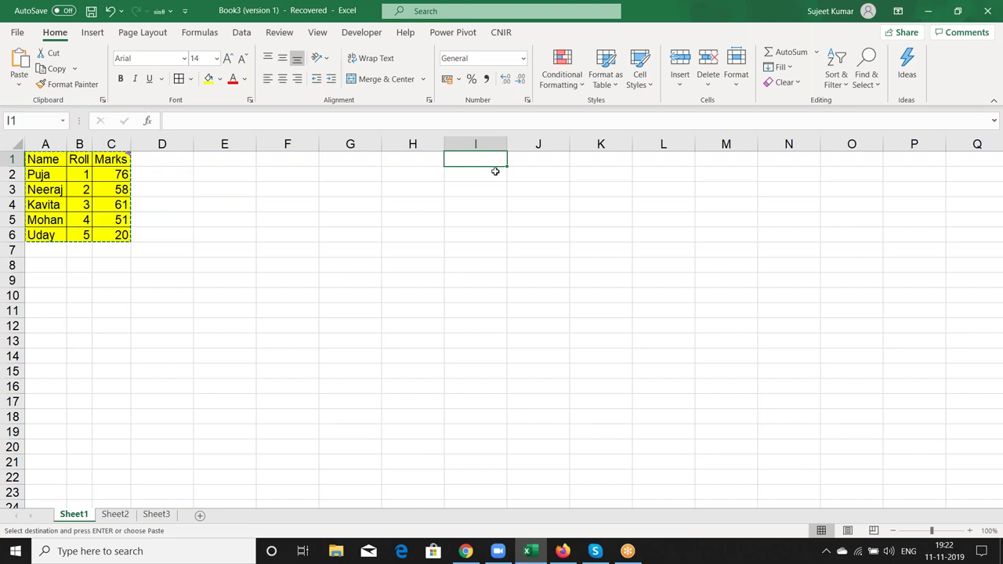
{"action": "key", "text": "ctrl+v"}
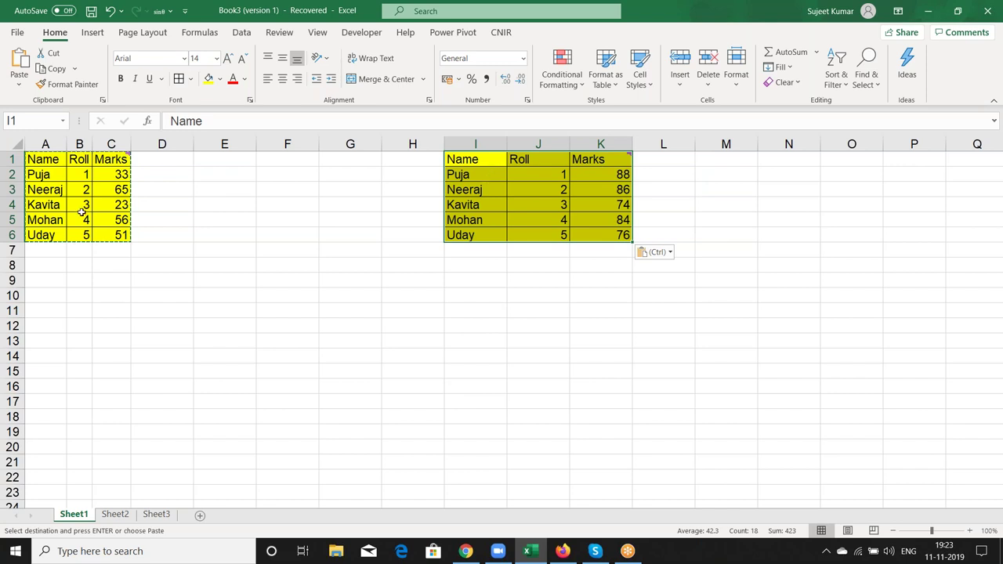
{"action": "double_click", "coordinate": [507, 144]}
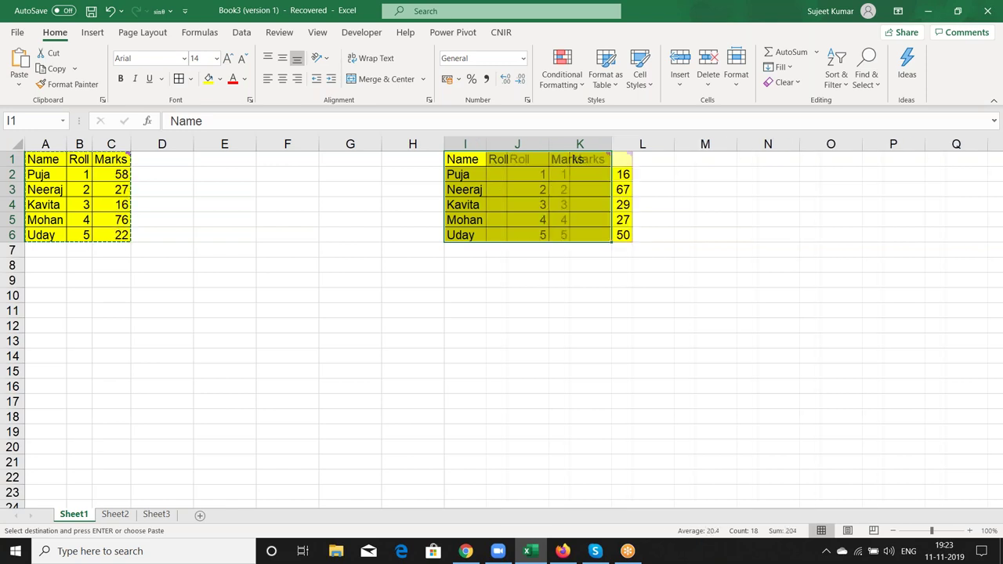
{"action": "double_click", "coordinate": [549, 143]}
{"action": "double_click", "coordinate": [574, 143]}
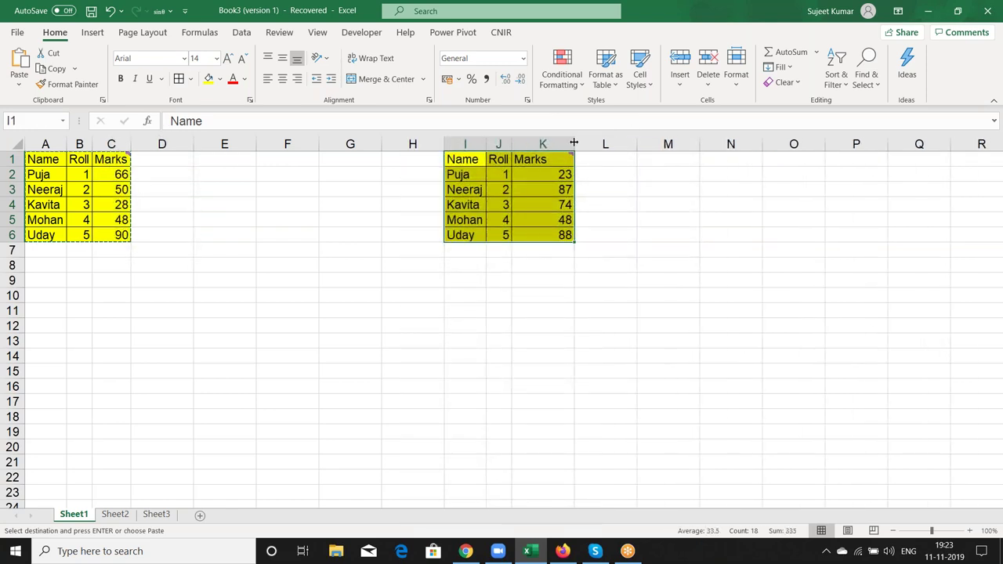
{"action": "double_click", "coordinate": [574, 143]}
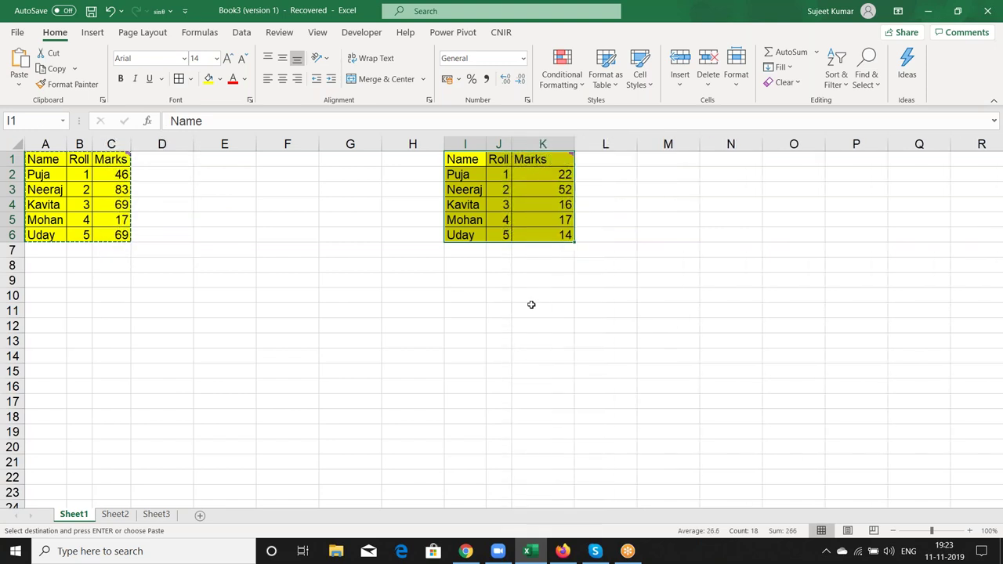
{"action": "key", "text": "ctrl+z"}
{"action": "key", "text": "ctrl+z"}
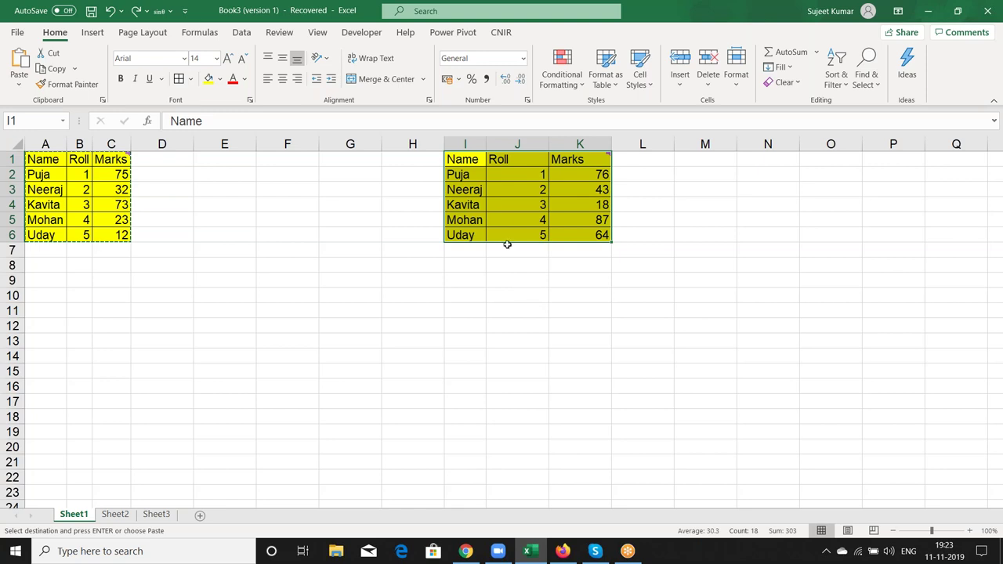
Apply the original table's column widths to I1:K6 using Paste Special Column widths
{"action": "right_click", "coordinate": [507, 174]}
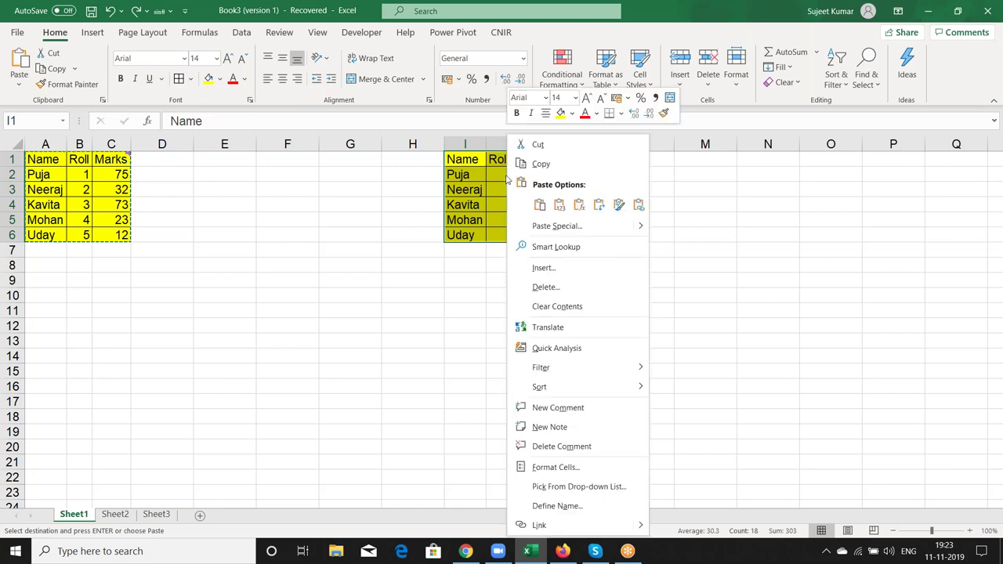
{"action": "left_click", "coordinate": [541, 226]}
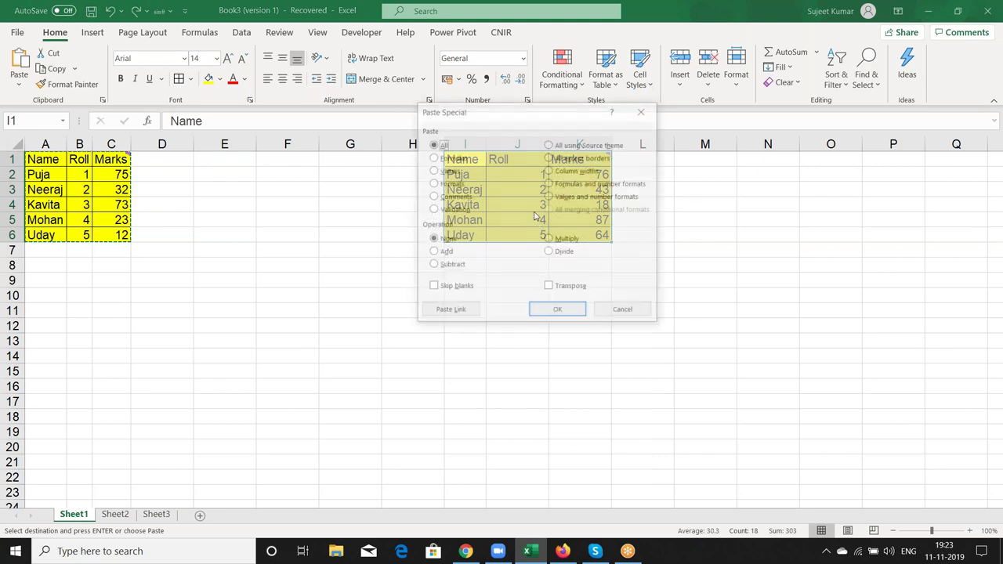
{"action": "left_click", "coordinate": [563, 174]}
{"action": "left_click", "coordinate": [555, 311]}
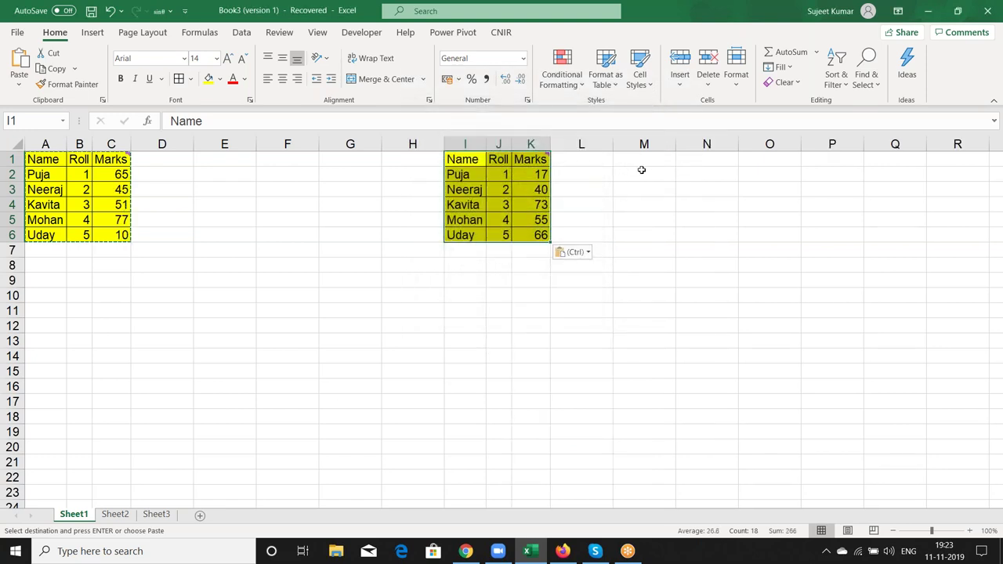
{"action": "left_click", "coordinate": [643, 166]}
Paste column widths at M1, paste the table into M1:O6, then undo that paste
{"action": "right_click", "coordinate": [649, 160]}
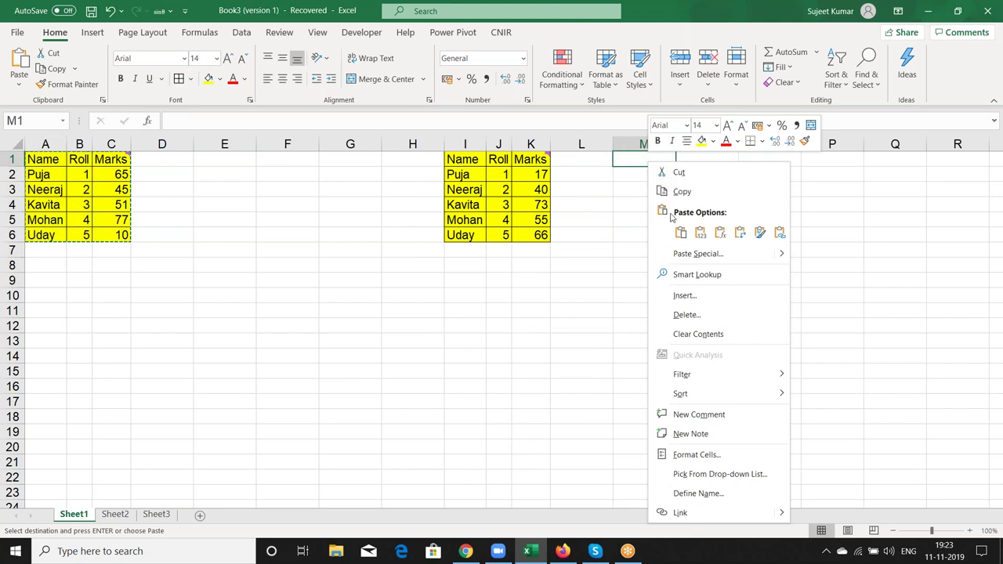
{"action": "left_click", "coordinate": [694, 253]}
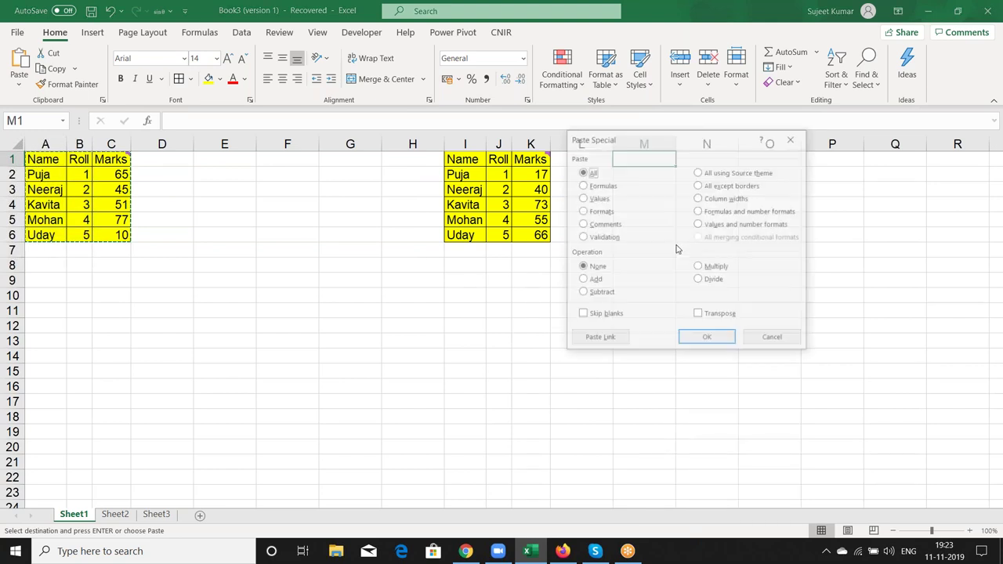
{"action": "left_click", "coordinate": [714, 198]}
{"action": "left_click", "coordinate": [714, 339]}
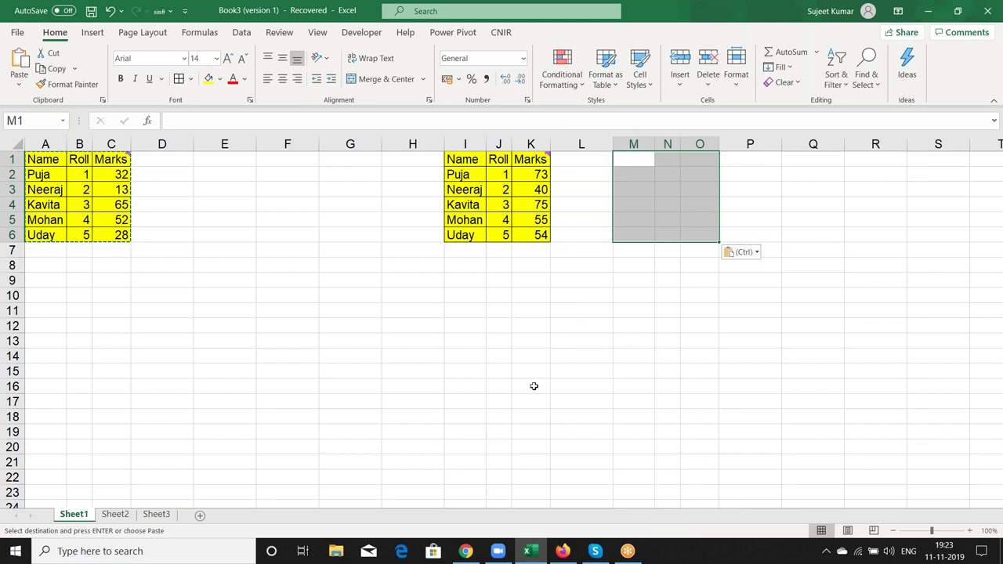
{"action": "key", "text": "ctrl+v"}
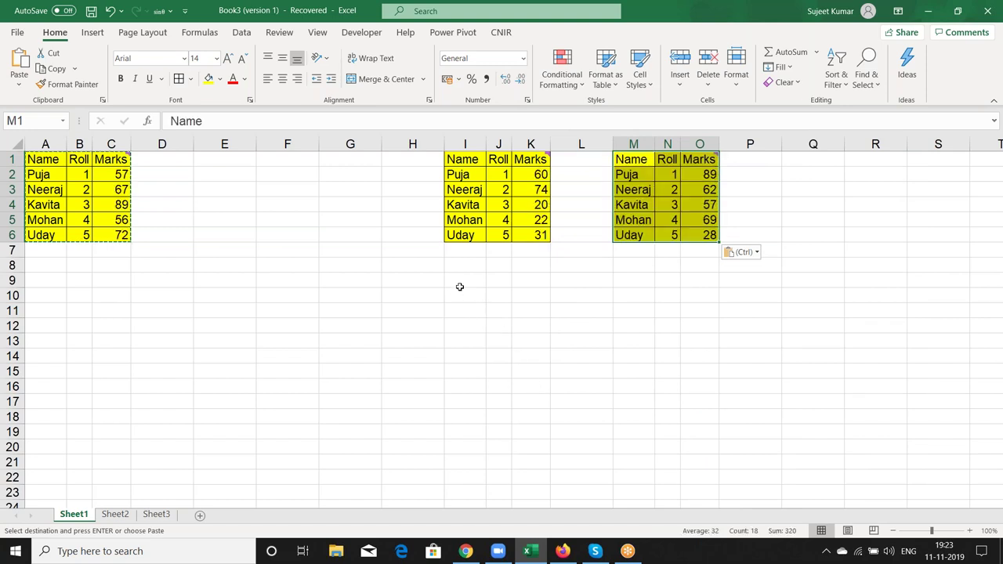
{"action": "key", "text": "ctrl+z"}
Paste the table at I1 again and undo it
{"action": "left_click", "coordinate": [463, 159]}
{"action": "key", "text": "ctrl+v"}
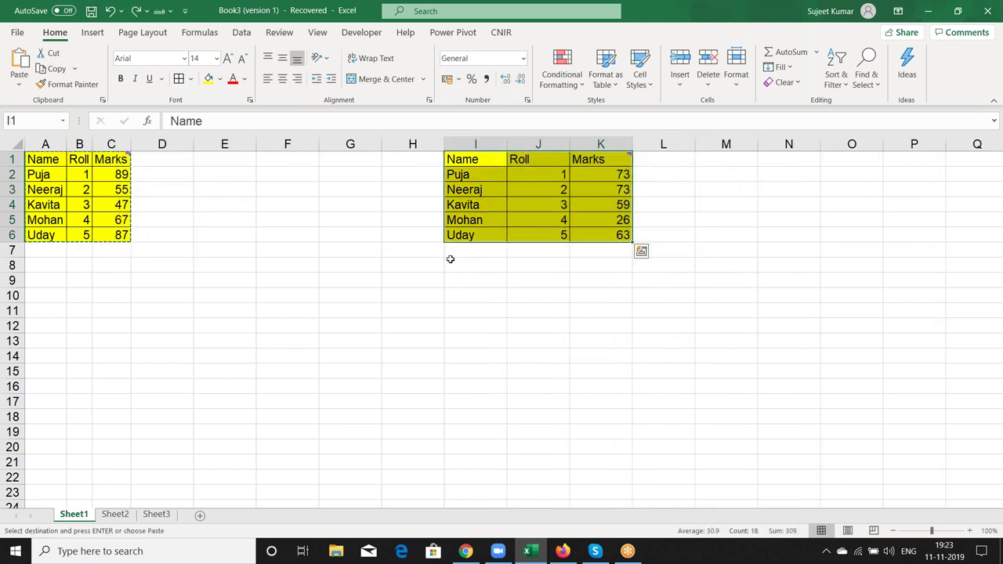
{"action": "key", "text": "ctrl+z"}
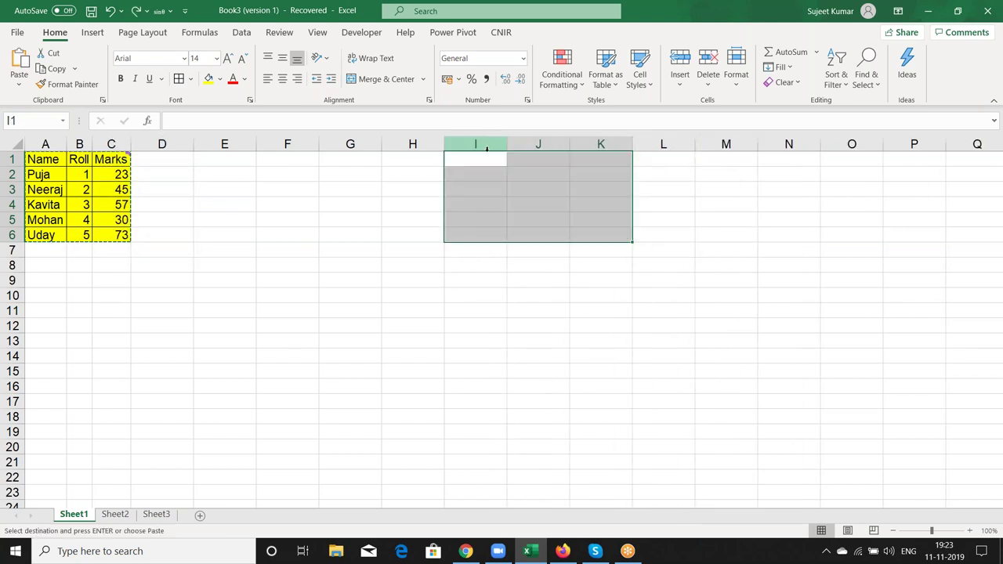
Paste the table at I1 with Keep Source Column Widths
{"action": "left_click", "coordinate": [484, 163]}
{"action": "right_click", "coordinate": [483, 164]}
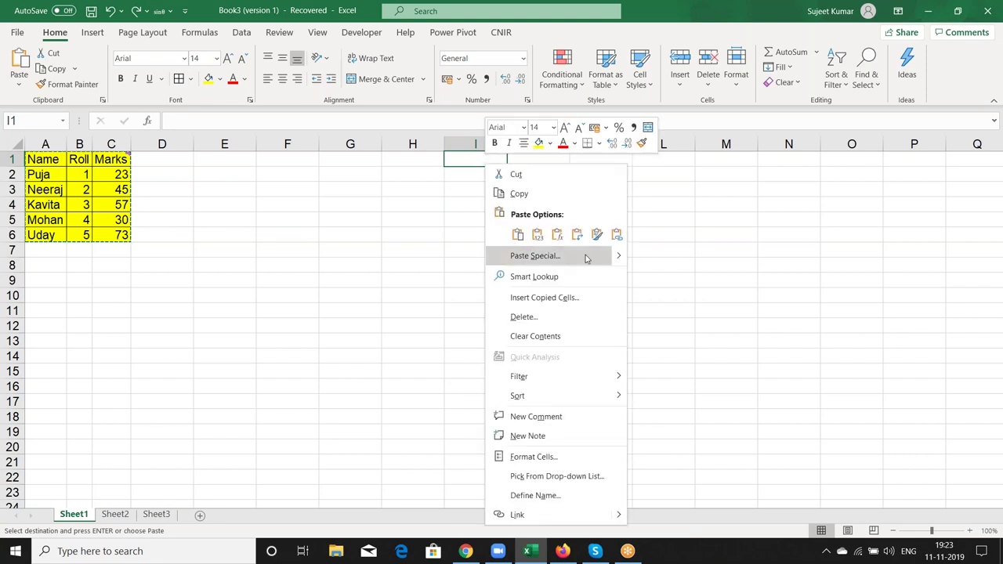
{"action": "mouse_move", "coordinate": [619, 262]}
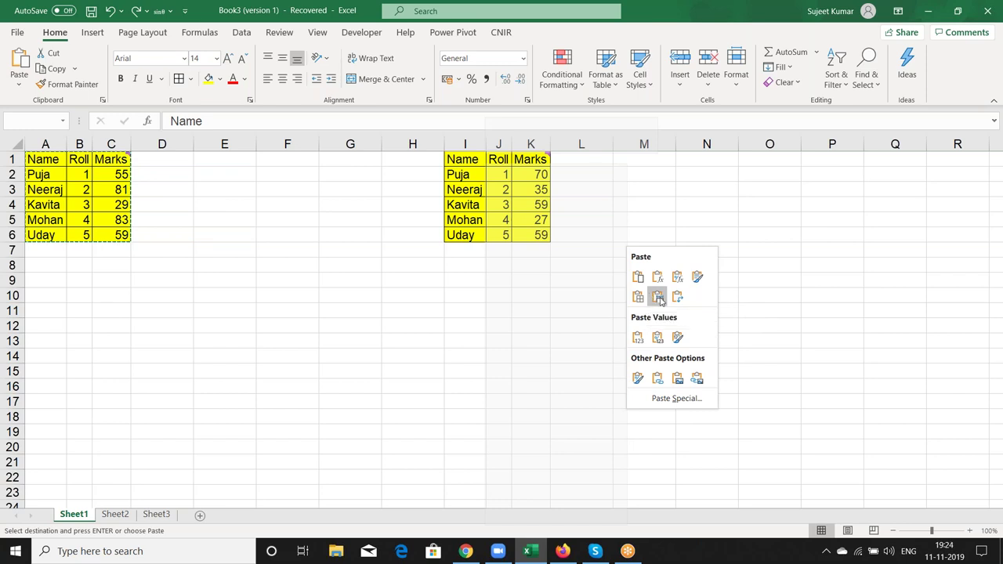
{"action": "left_click", "coordinate": [660, 297]}
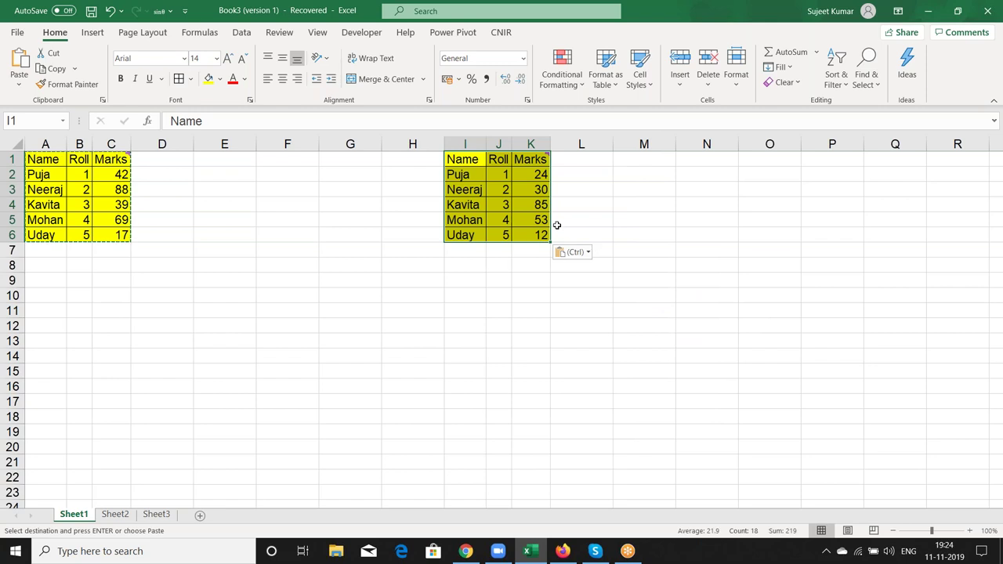
Delete columns I through K to remove the pasted copy
{"action": "left_click", "coordinate": [472, 179]}
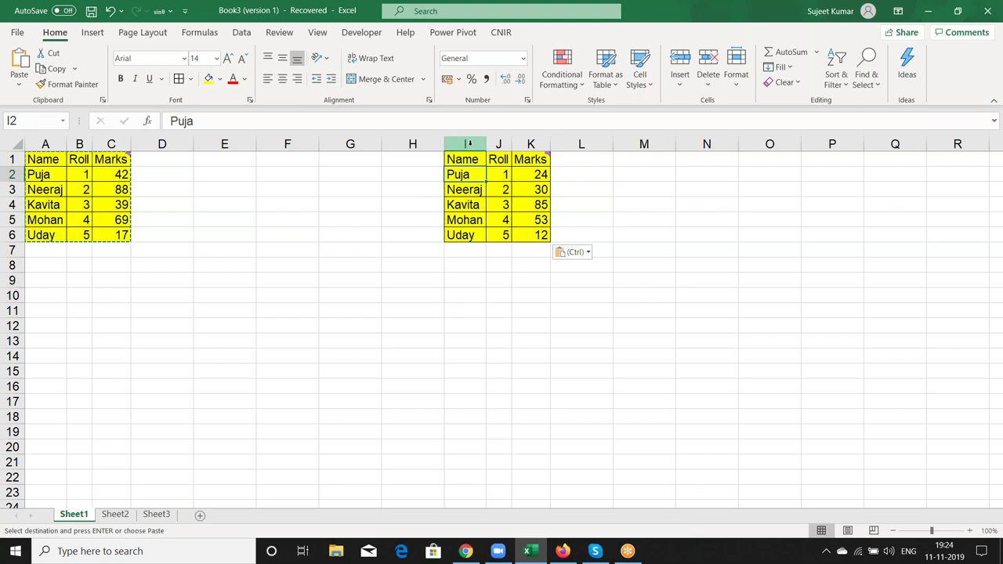
{"action": "left_click_drag", "start_coordinate": [468, 143], "coordinate": [531, 144]}
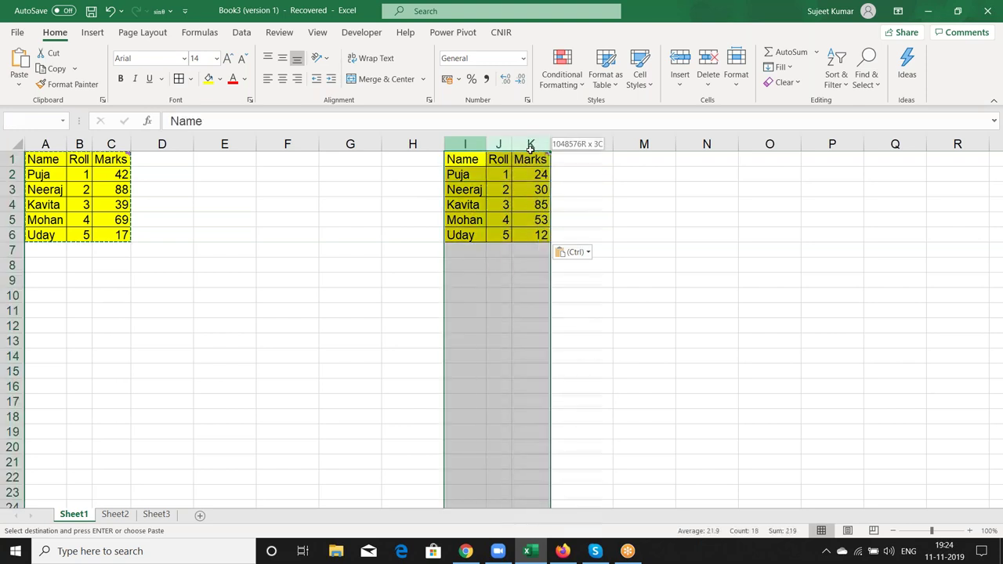
{"action": "right_click", "coordinate": [525, 159]}
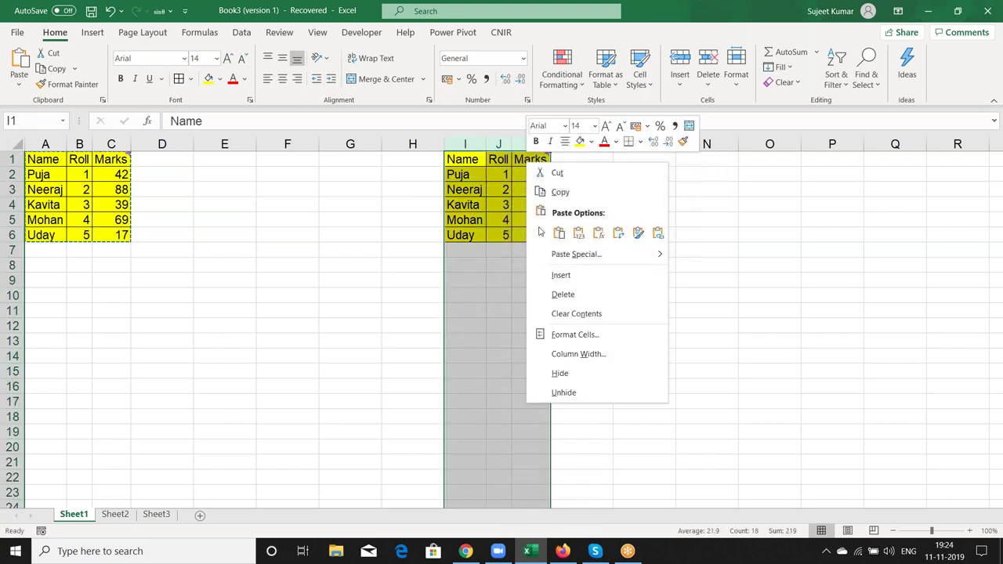
{"action": "left_click", "coordinate": [580, 293]}
{"action": "left_click", "coordinate": [352, 240]}
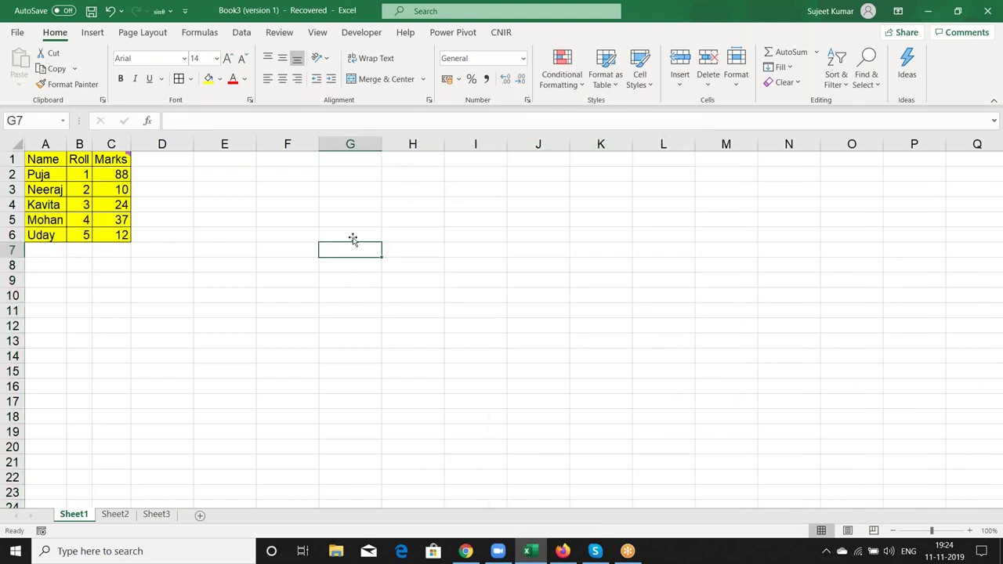
Add the heading 'Date' in cell D1 next to the Name/Roll/Marks table
{"action": "left_click", "coordinate": [65, 159]}
{"action": "left_click_drag", "start_coordinate": [65, 159], "coordinate": [125, 240]}
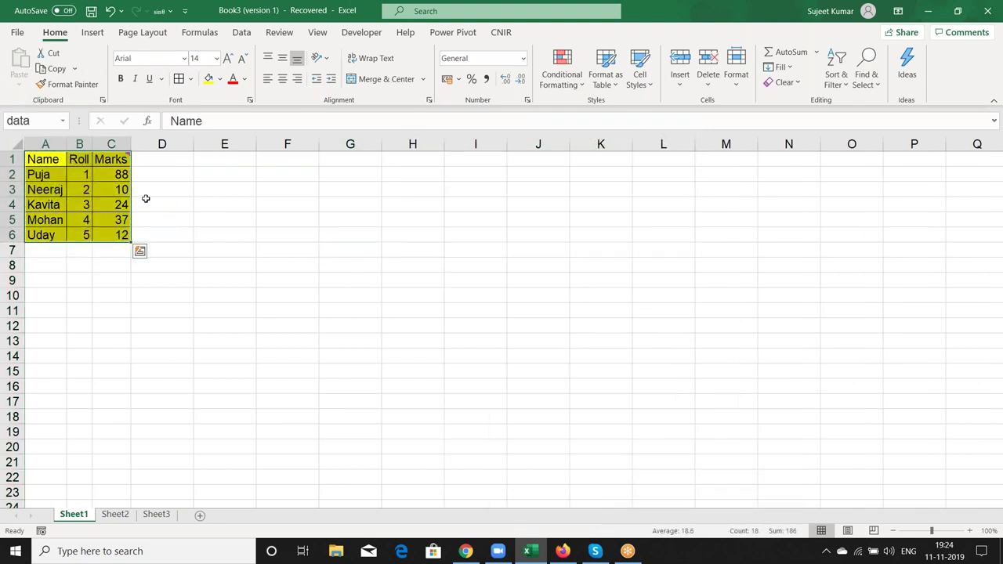
{"action": "left_click", "coordinate": [145, 160]}
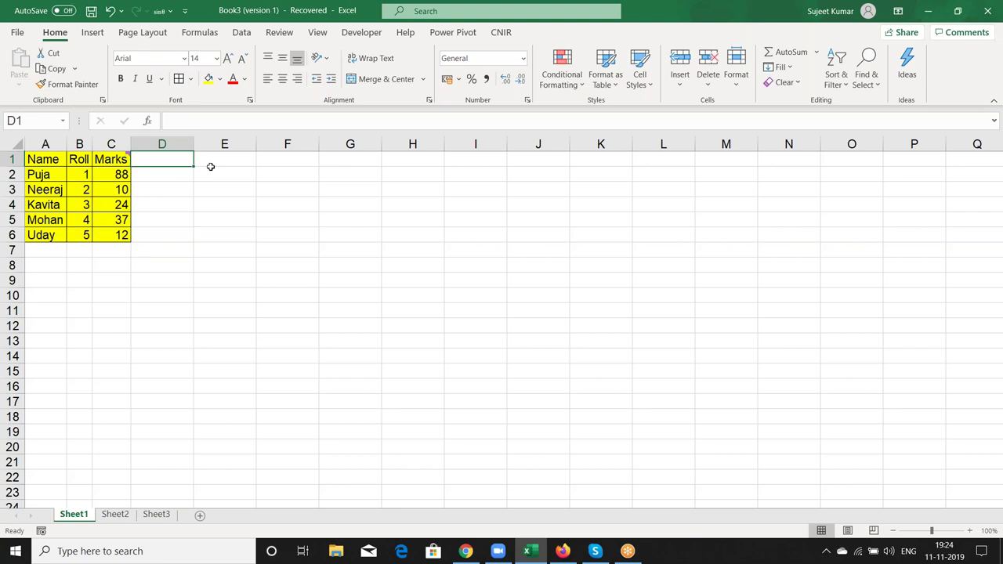
{"action": "type", "text": "Date"}
{"action": "key", "text": "Return"}
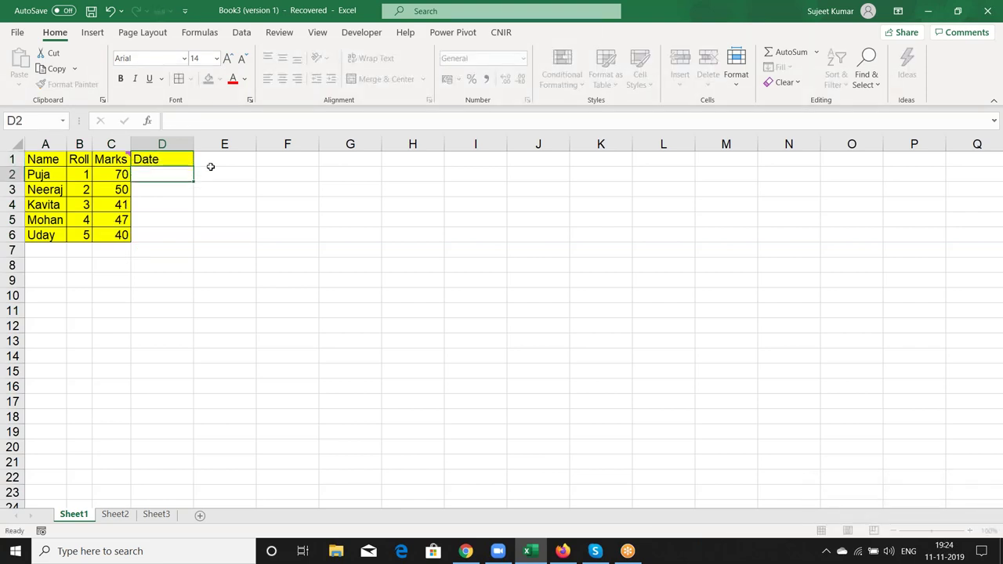
Fill dates 09-Jan to 13-Jan into D2:D6, colour them yellow, and copy them
{"action": "type", "text": "9/"}
{"action": "key", "text": "Return"}
{"action": "key", "text": "Up"}
{"action": "left_click_drag", "start_coordinate": [191, 184], "coordinate": [192, 239]}
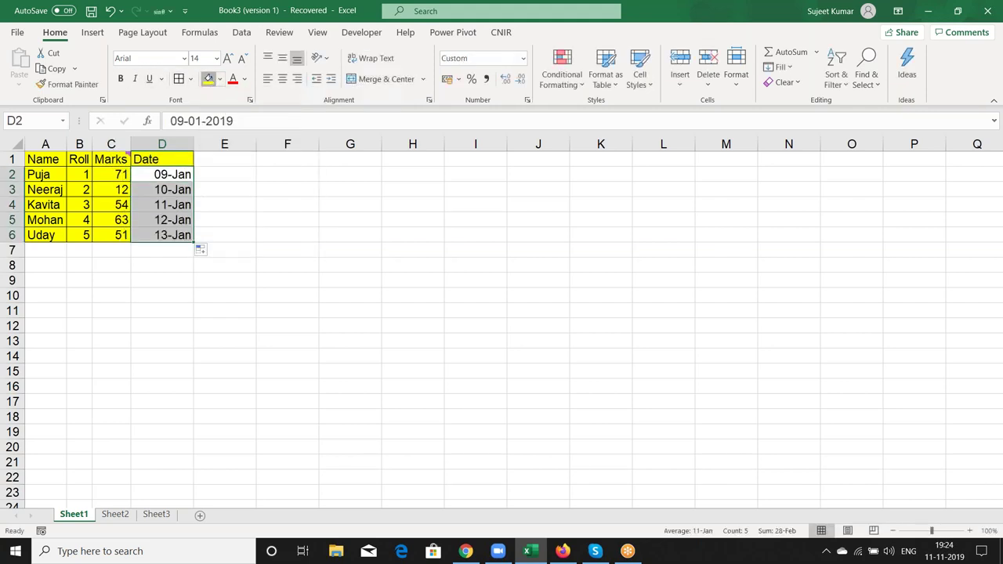
{"action": "left_click", "coordinate": [210, 80]}
{"action": "key", "text": "ctrl+c"}
{"action": "left_click", "coordinate": [424, 175]}
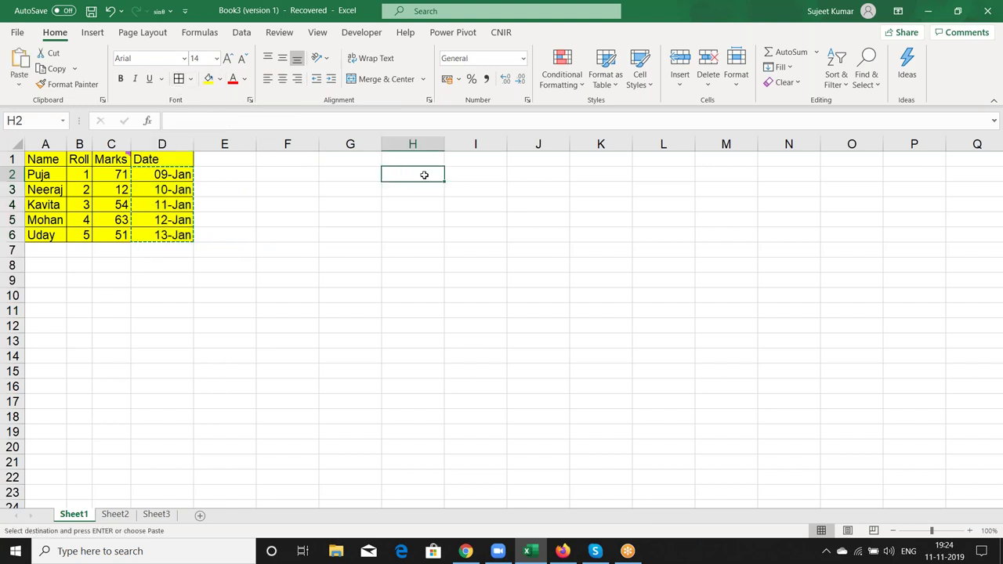
Paste the copied dates into H2:H6 as values, giving serials 43474–43478
{"action": "right_click", "coordinate": [424, 175]}
{"action": "left_click", "coordinate": [459, 264]}
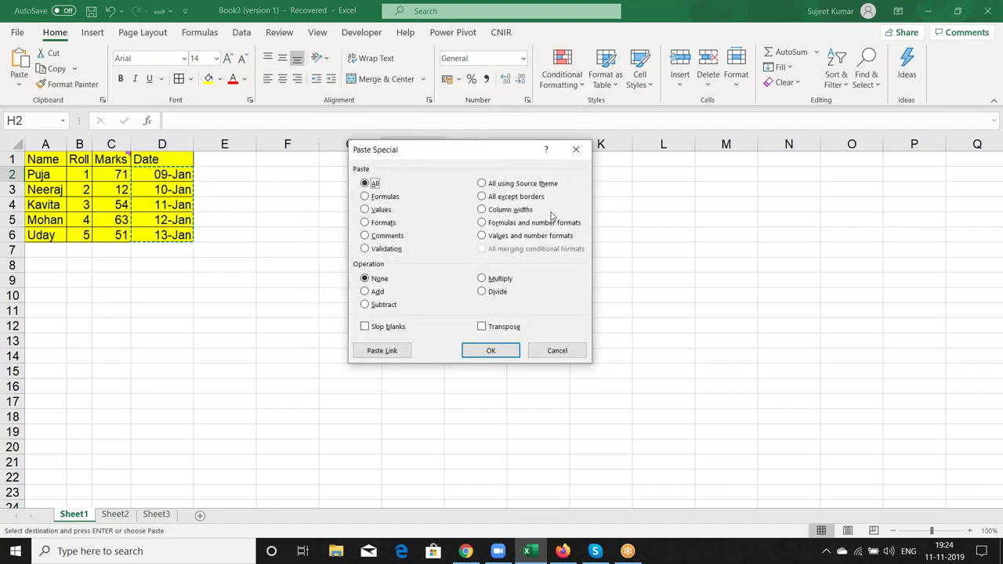
{"action": "left_click", "coordinate": [366, 210]}
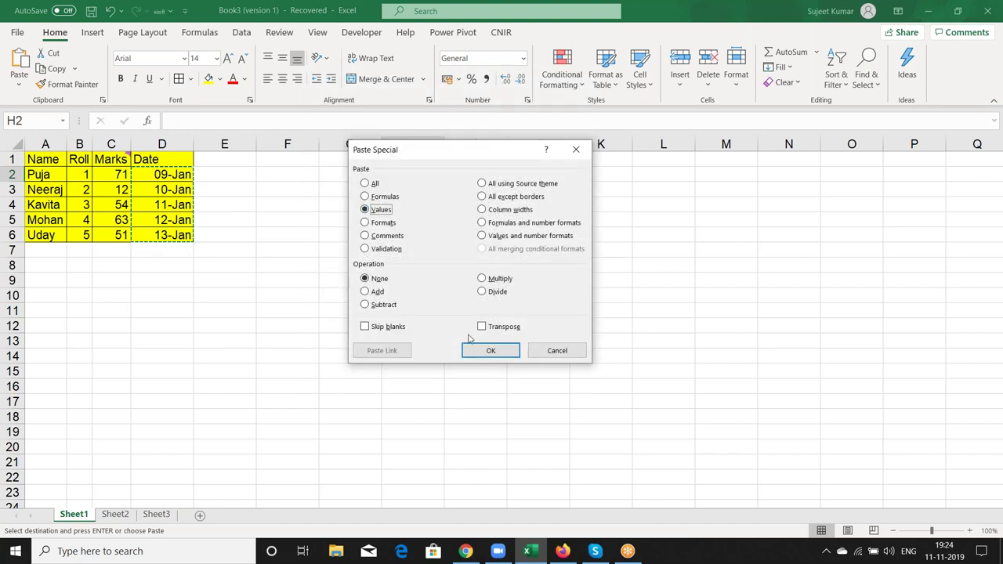
{"action": "left_click", "coordinate": [502, 352]}
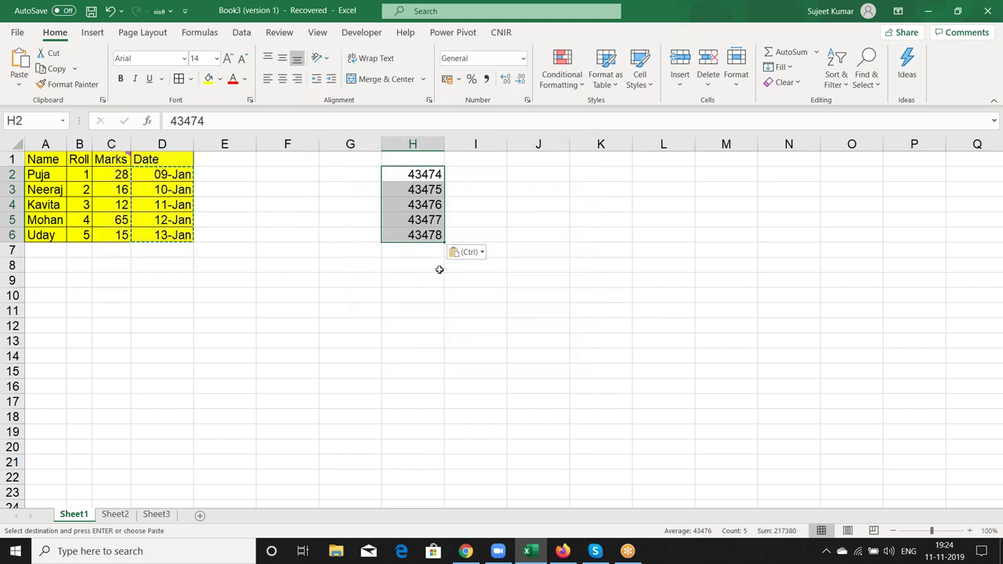
{"action": "left_click", "coordinate": [417, 175]}
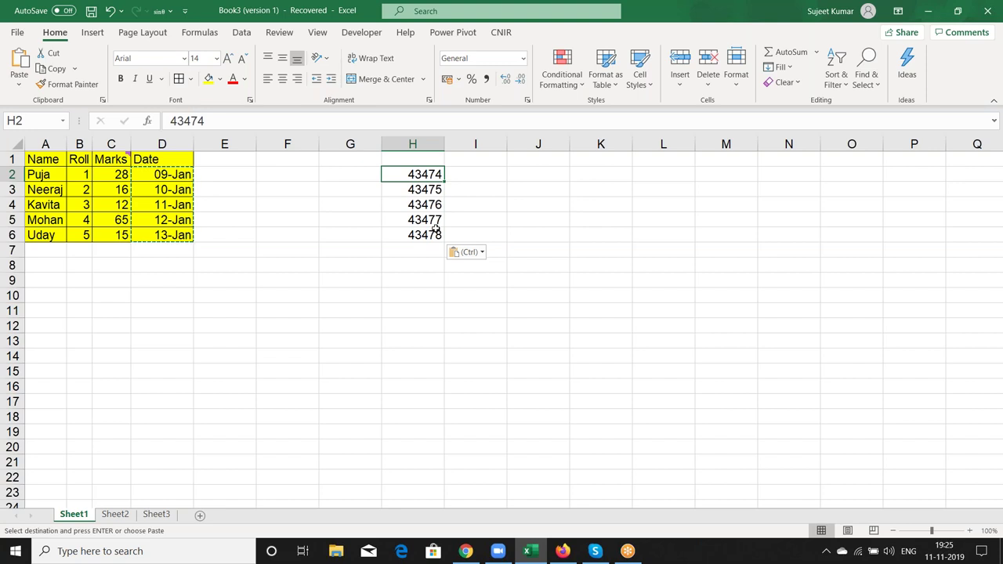
Select D2:D6 and paste the copied dates back into them with Enter
{"action": "key", "text": "Left"}
{"action": "key", "text": "Left"}
{"action": "key", "text": "Left"}
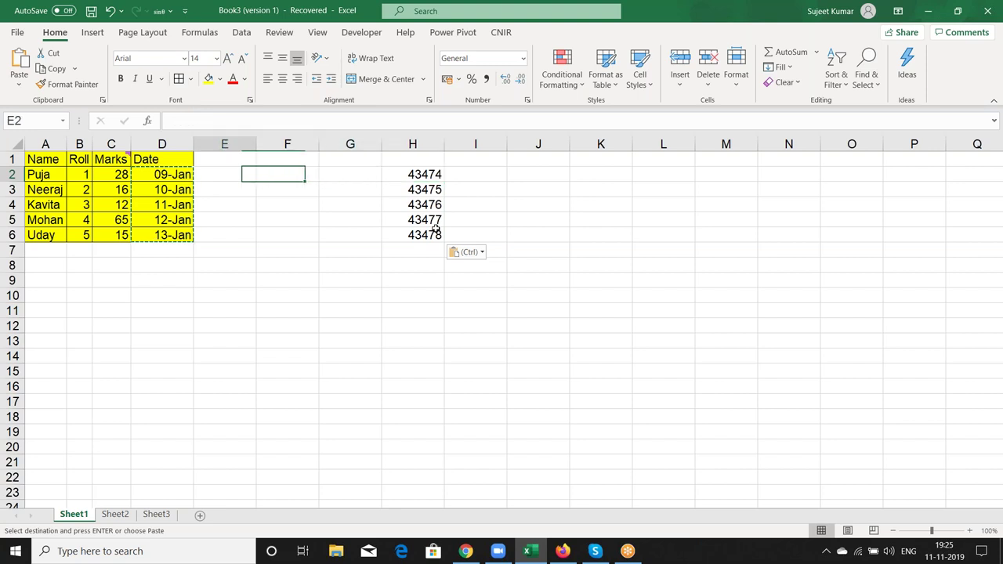
{"action": "key", "text": "Left"}
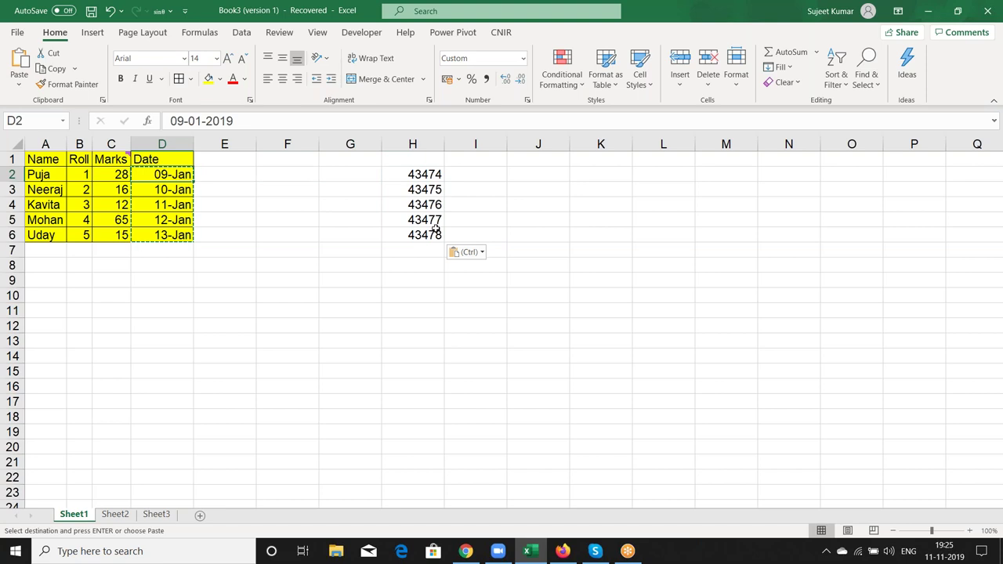
{"action": "key", "text": "ctrl+shift+Down"}
{"action": "key", "text": "Return"}
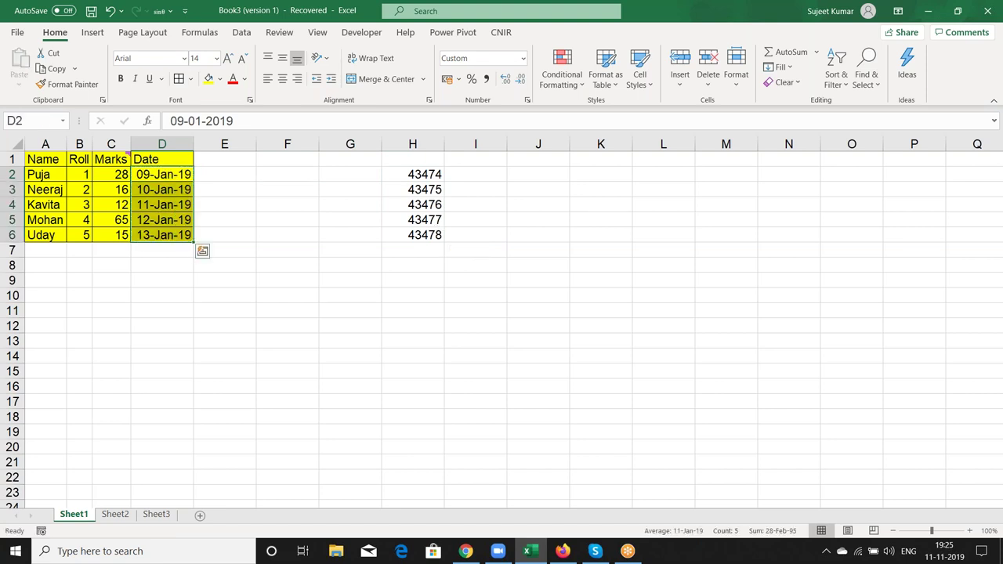
{"action": "key", "text": "Right"}
{"action": "key", "text": "Right"}
{"action": "key", "text": "Right"}
{"action": "key", "text": "Right"}
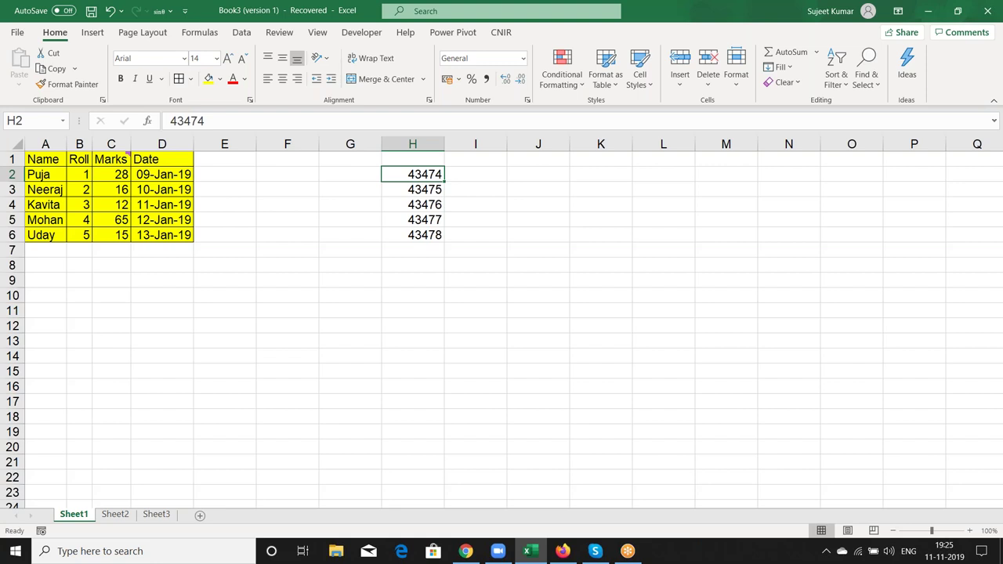
{"action": "left_click", "coordinate": [538, 174]}
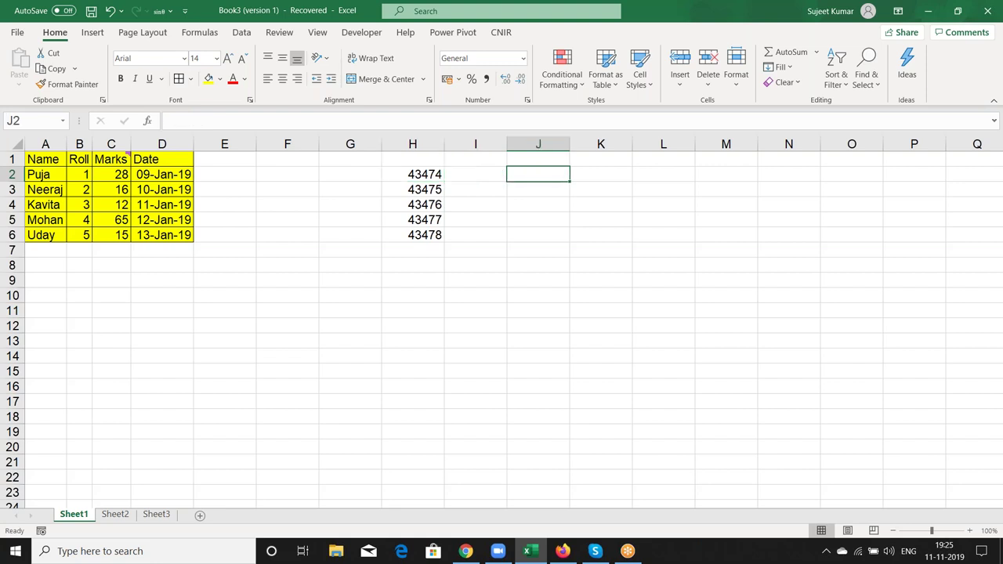
Insert today's date, 11-11-2019, into cell J3 with Ctrl+;
{"action": "left_click", "coordinate": [538, 189]}
{"action": "key", "text": "ctrl+semicolon"}
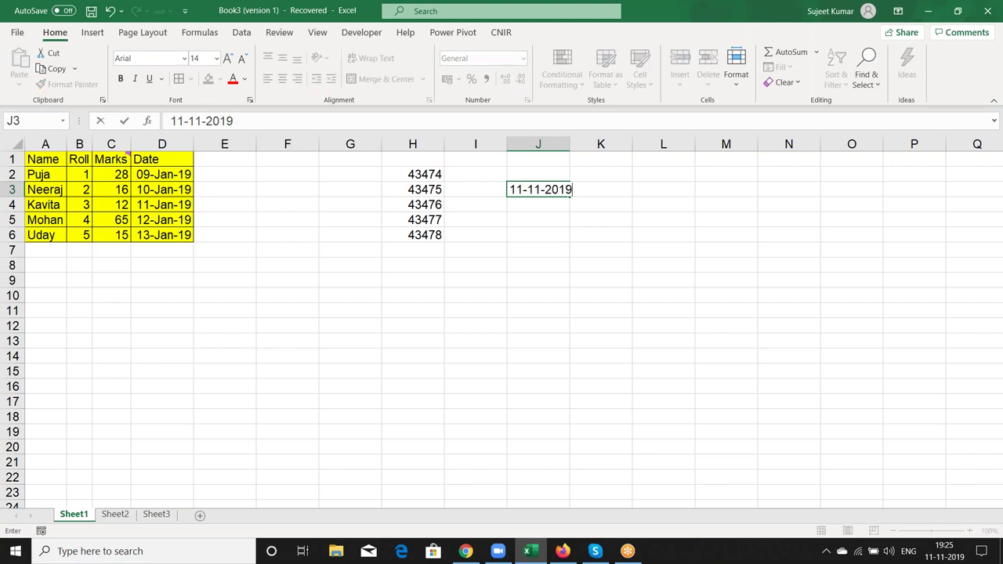
{"action": "key", "text": "Return"}
{"action": "key", "text": "Up"}
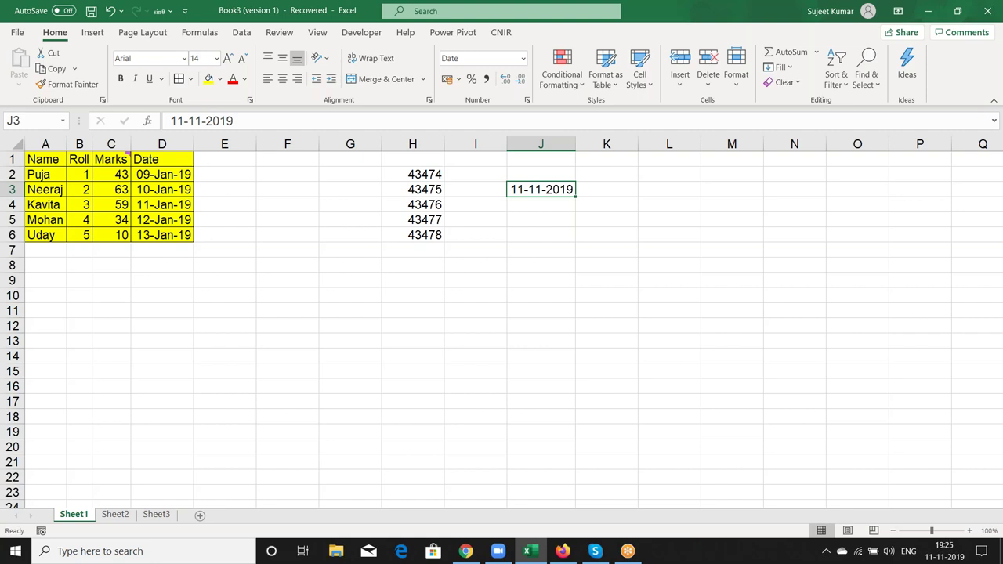
Format J3 as General so it shows the serial number 43780
{"action": "left_click", "coordinate": [524, 63]}
{"action": "left_click", "coordinate": [515, 76]}
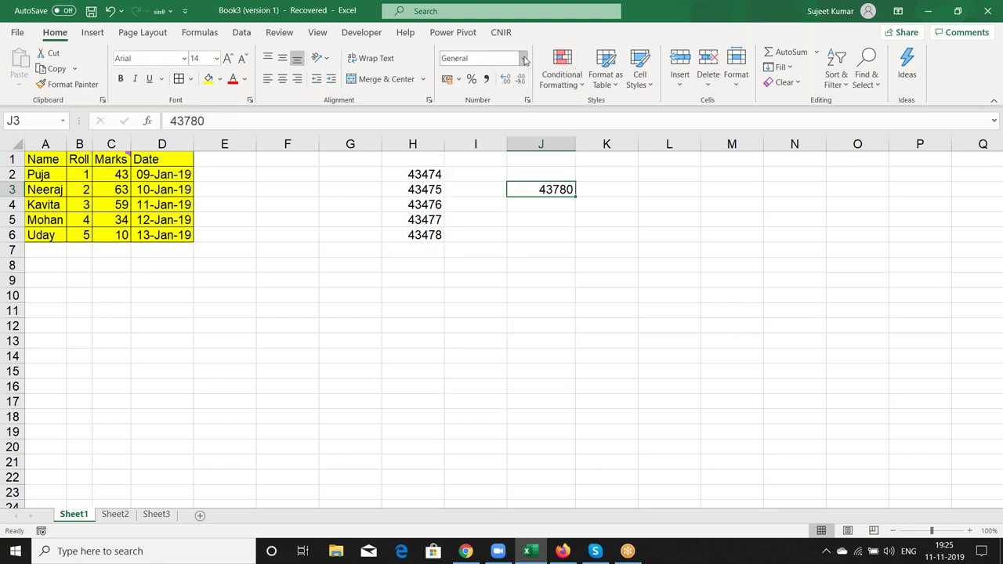
{"action": "left_click", "coordinate": [525, 59]}
{"action": "left_click", "coordinate": [501, 93]}
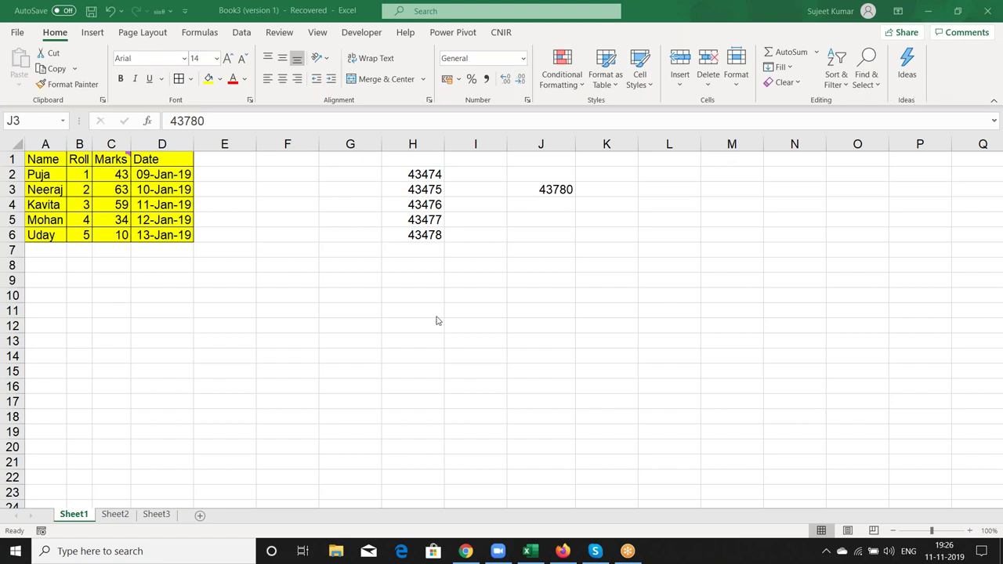
{"action": "key", "text": "alt+Tab"}
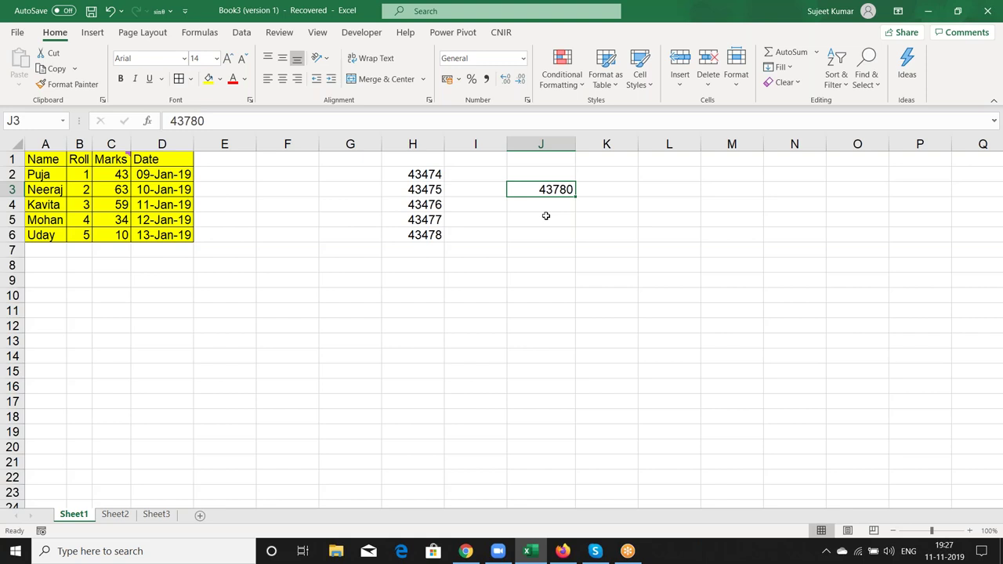
{"action": "left_click", "coordinate": [350, 267]}
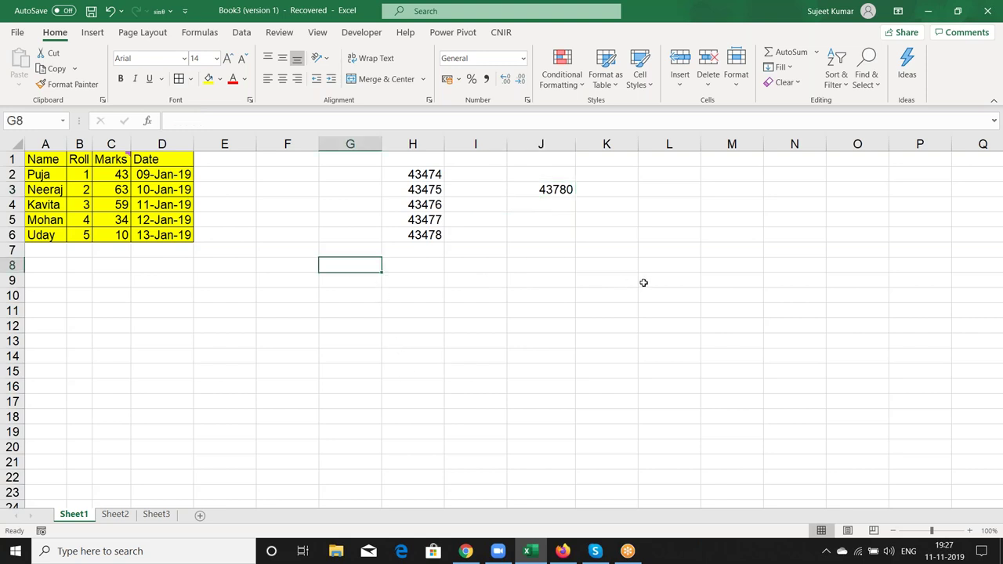
Enter 01-01-1900 in G8 and today's date, 11-11-2019, in H8
{"action": "type", "text": "1-1-1900"}
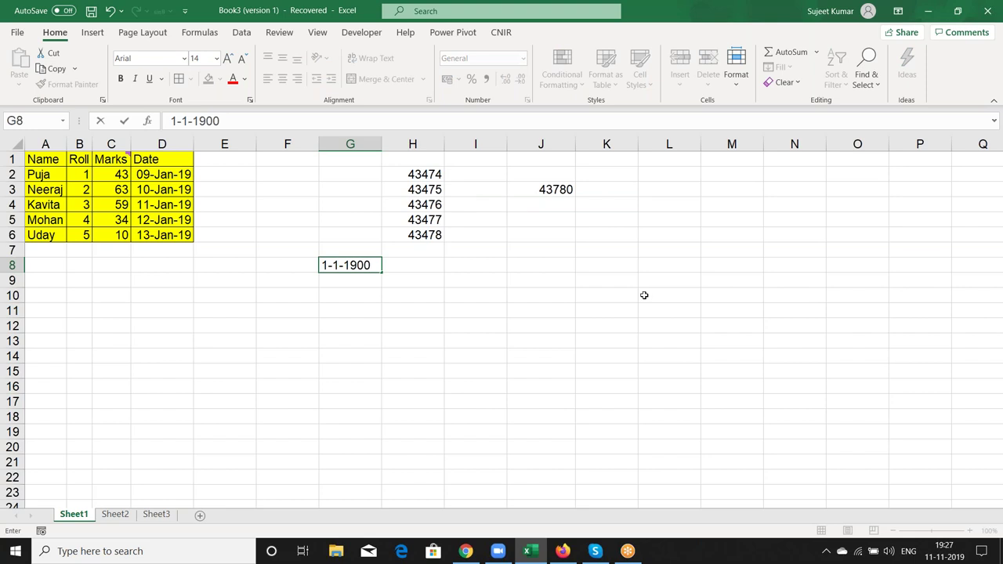
{"action": "key", "text": "Tab"}
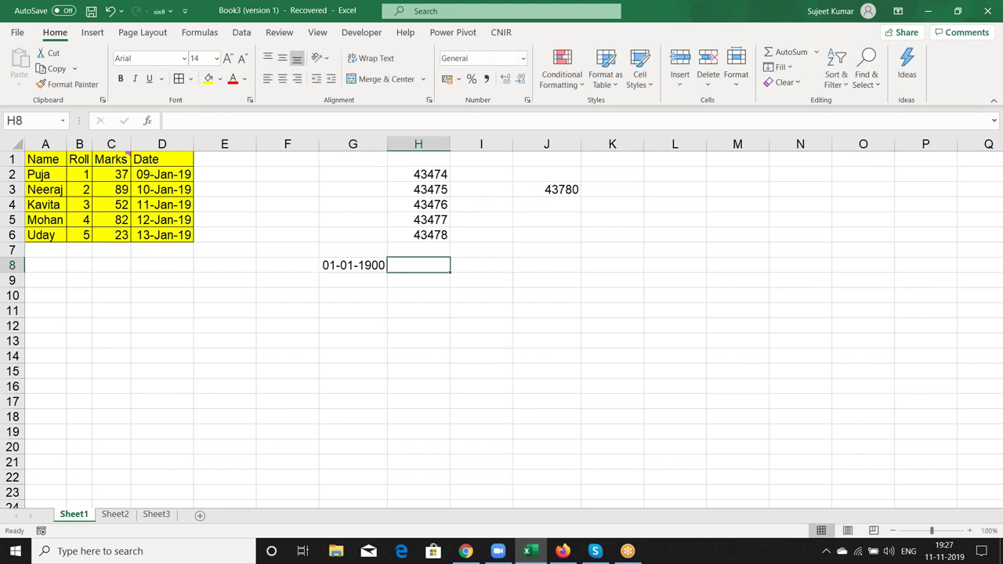
{"action": "key", "text": "ctrl+semicolon"}
{"action": "key", "text": "Return"}
Compute =H8-G8 in I8 to get 43779 days, then clear I8
{"action": "key", "text": "Up"}
{"action": "key", "text": "Right"}
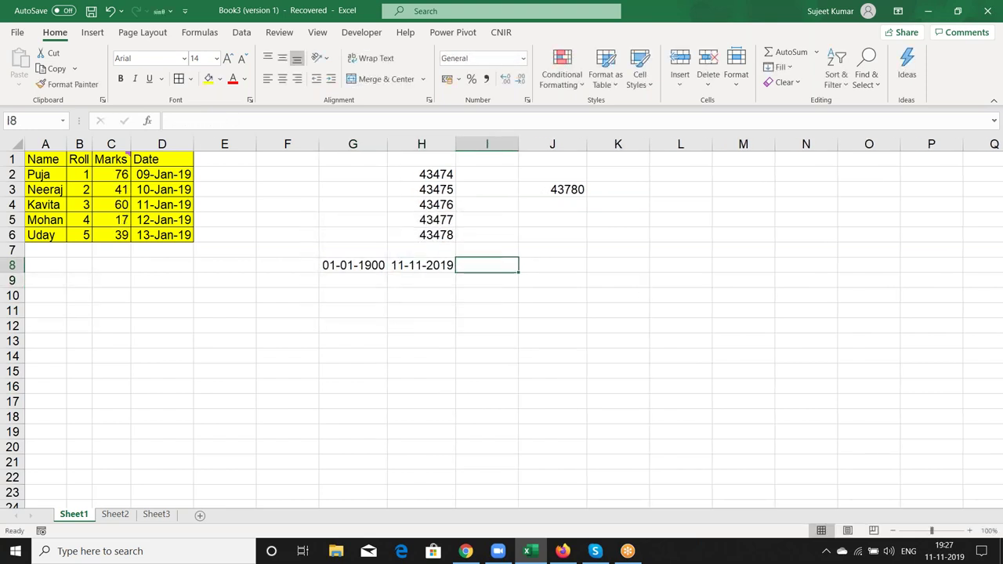
{"action": "type", "text": "="}
{"action": "key", "text": "Left"}
{"action": "type", "text": "-"}
{"action": "key", "text": "Left"}
{"action": "key", "text": "Left"}
{"action": "key", "text": "Return"}
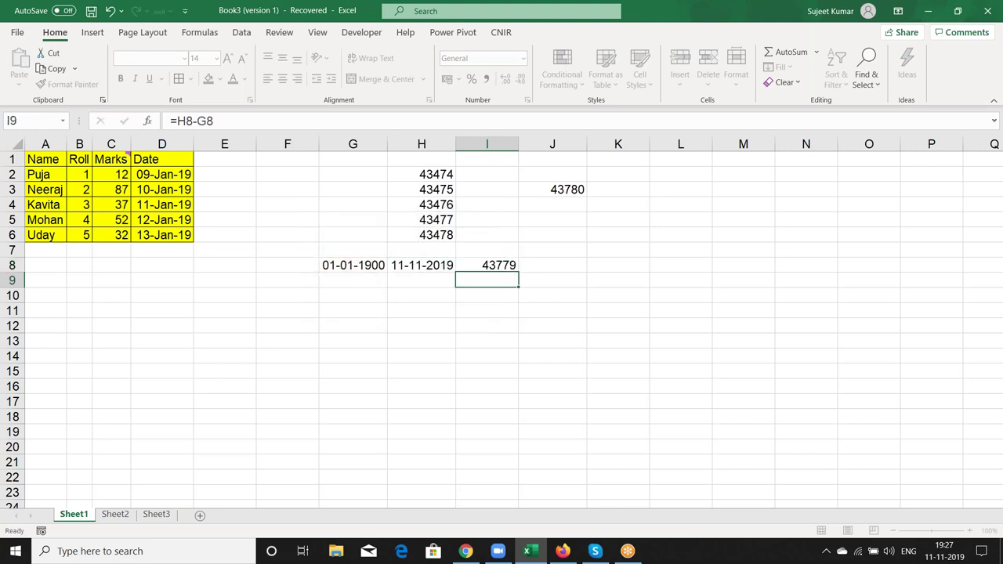
{"action": "left_click", "coordinate": [487, 265]}
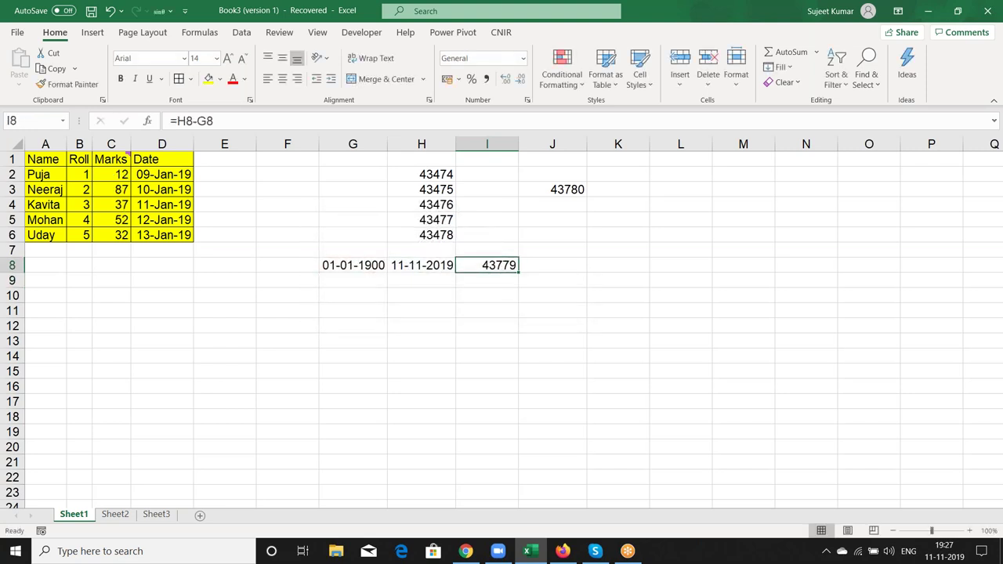
{"action": "key", "text": "Delete"}
{"action": "left_click", "coordinate": [407, 265]}
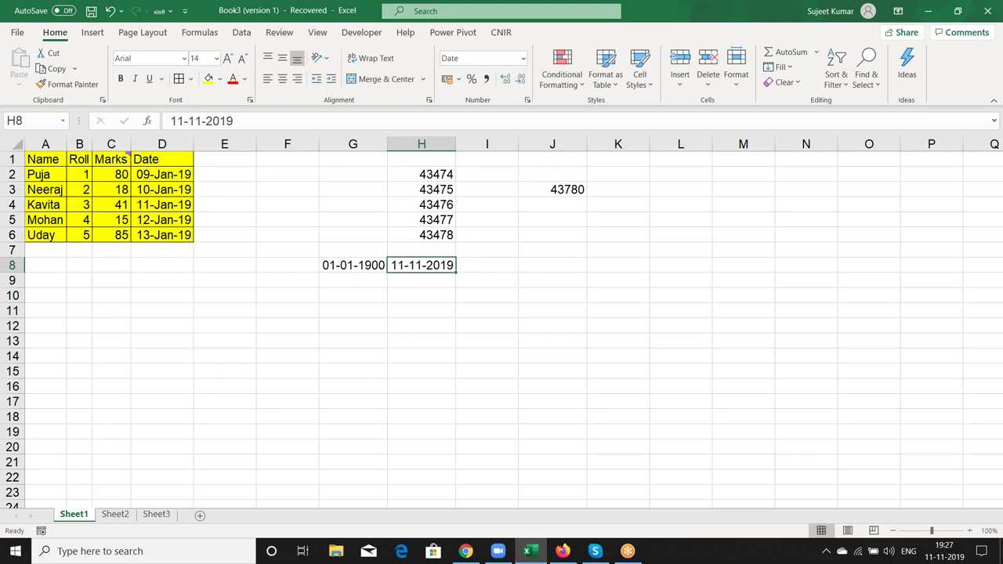
Clear H8 and G8, then enter serial 1 in G8 to show 01-01-1900
{"action": "key", "text": "Delete"}
{"action": "left_click", "coordinate": [352, 265]}
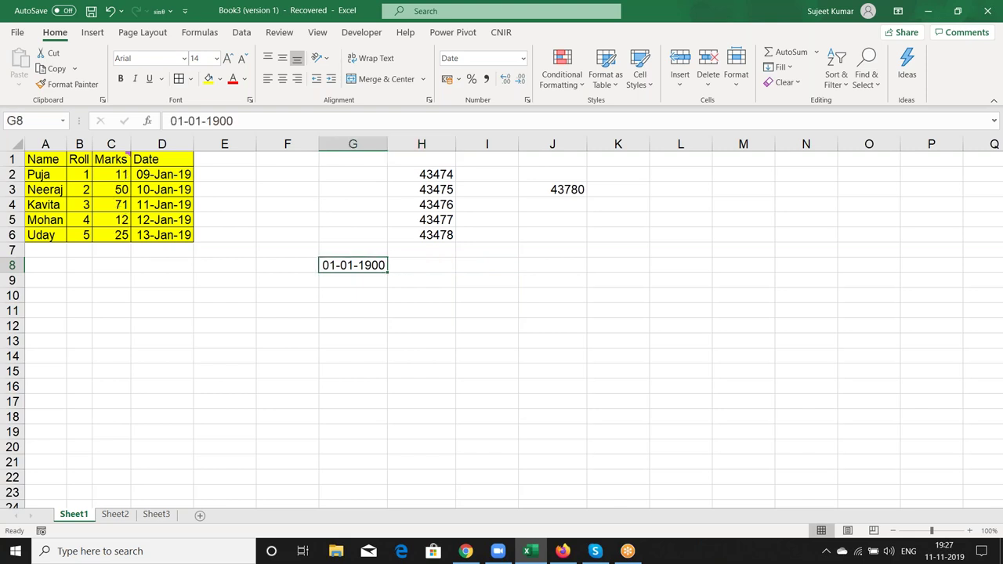
{"action": "key", "text": "Delete"}
{"action": "type", "text": "1"}
{"action": "key", "text": "Return"}
{"action": "key", "text": "Up"}
{"action": "key", "text": "Delete"}
{"action": "type", "text": "1"}
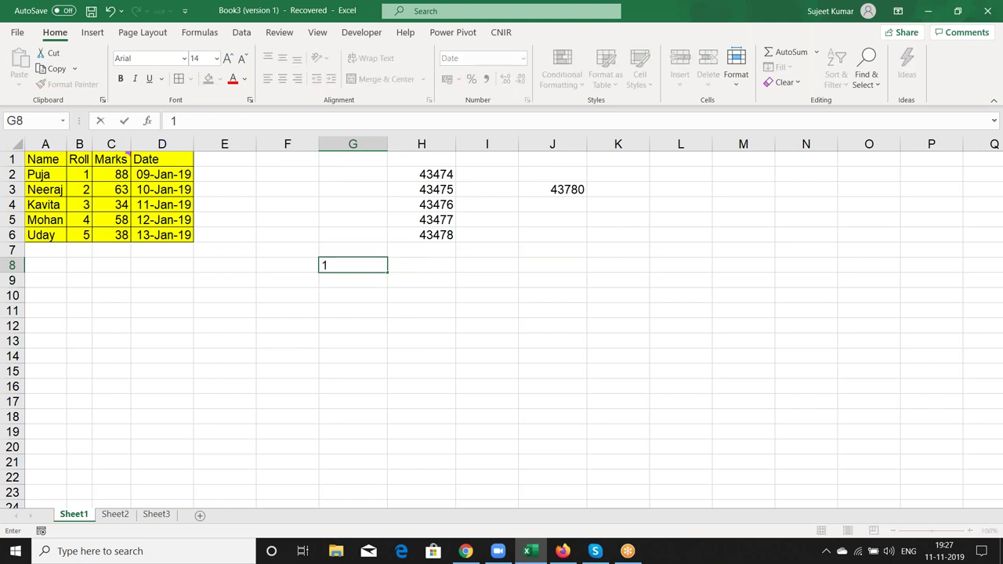
{"action": "key", "text": "Return"}
Enter serials 367 and 43780 in G8, showing 01-01-1901 and 11-11-2019
{"action": "key", "text": "Up"}
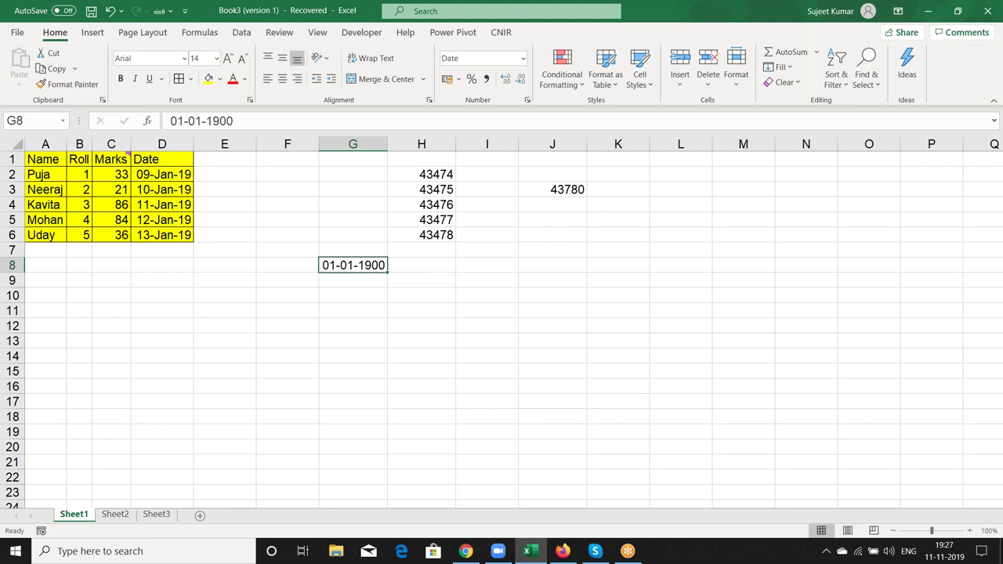
{"action": "type", "text": "367"}
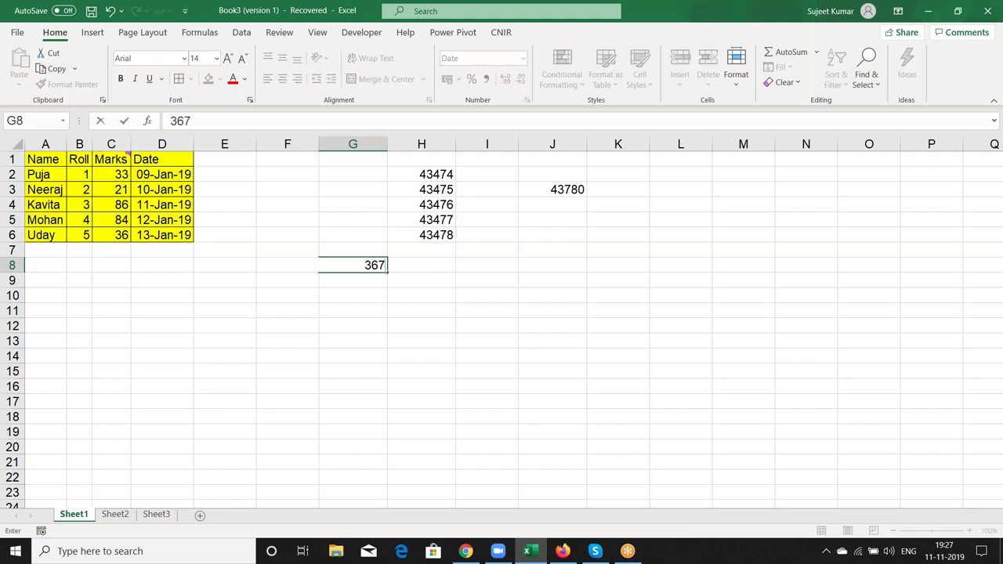
{"action": "key", "text": "Return"}
{"action": "left_click", "coordinate": [353, 265]}
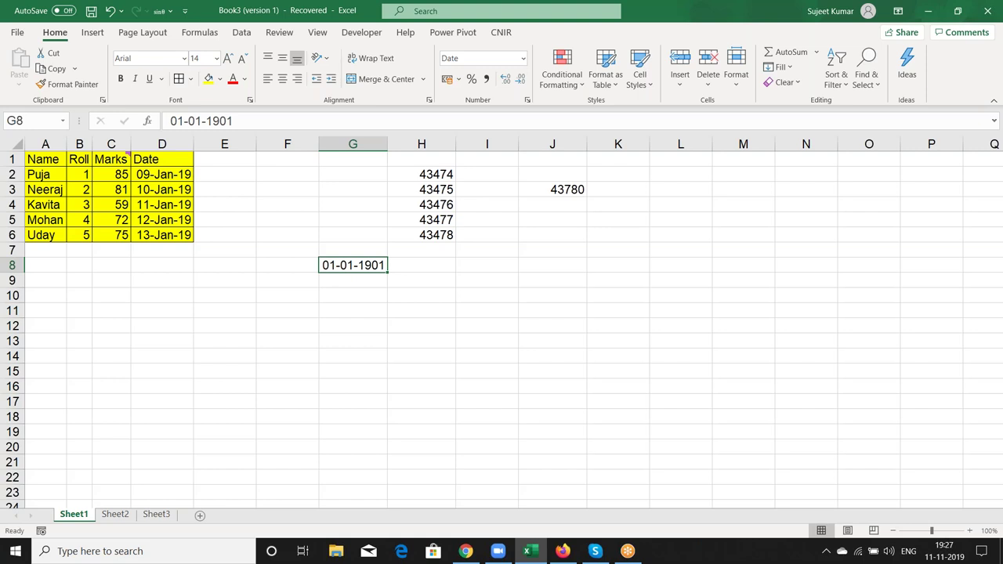
{"action": "type", "text": "43780"}
{"action": "key", "text": "Return"}
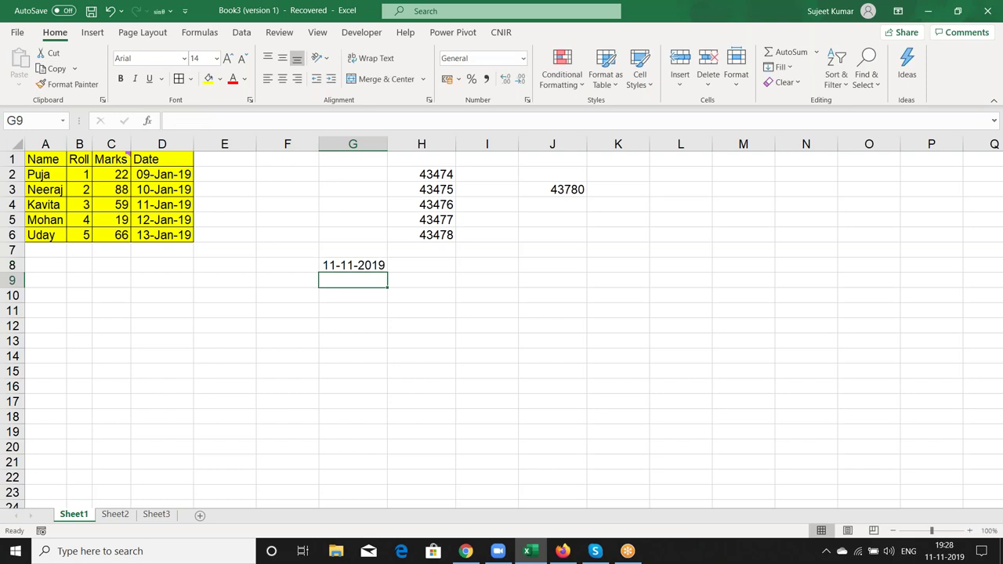
{"action": "left_click", "coordinate": [352, 265]}
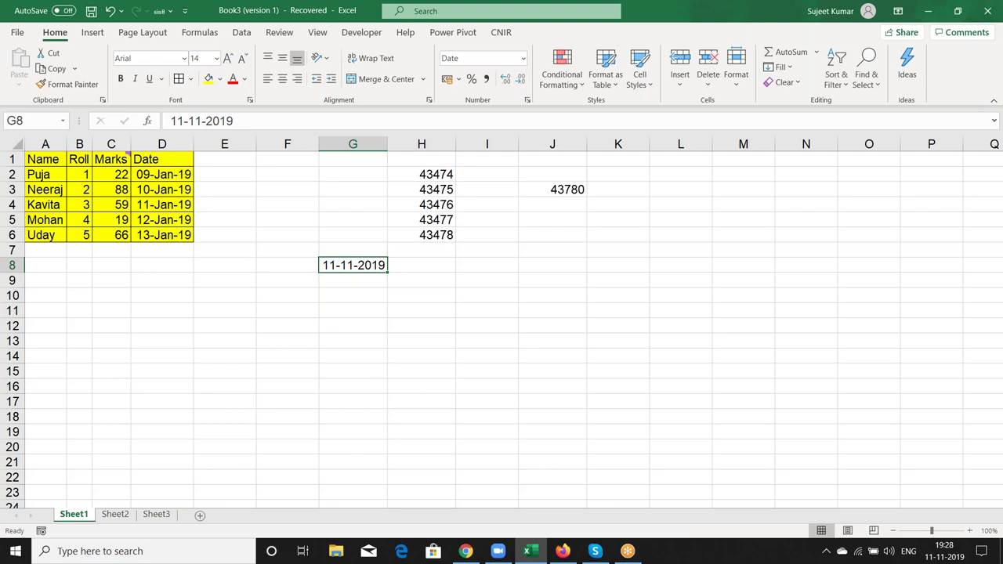
{"action": "left_click", "coordinate": [422, 265]}
Clear G8 and keep its number format set to Date
{"action": "left_click", "coordinate": [353, 265]}
{"action": "key", "text": "Delete"}
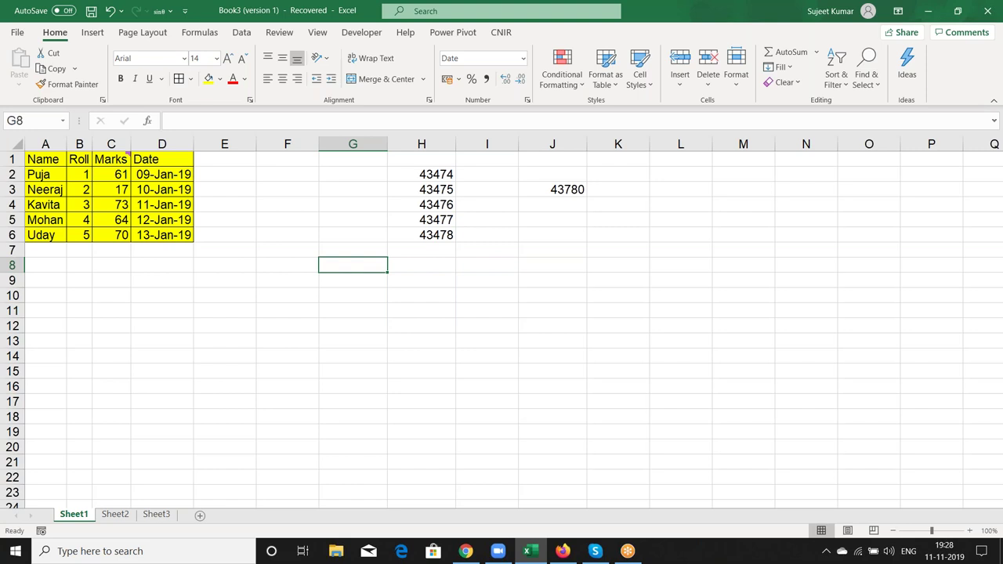
{"action": "left_click", "coordinate": [525, 58]}
{"action": "left_click", "coordinate": [525, 58]}
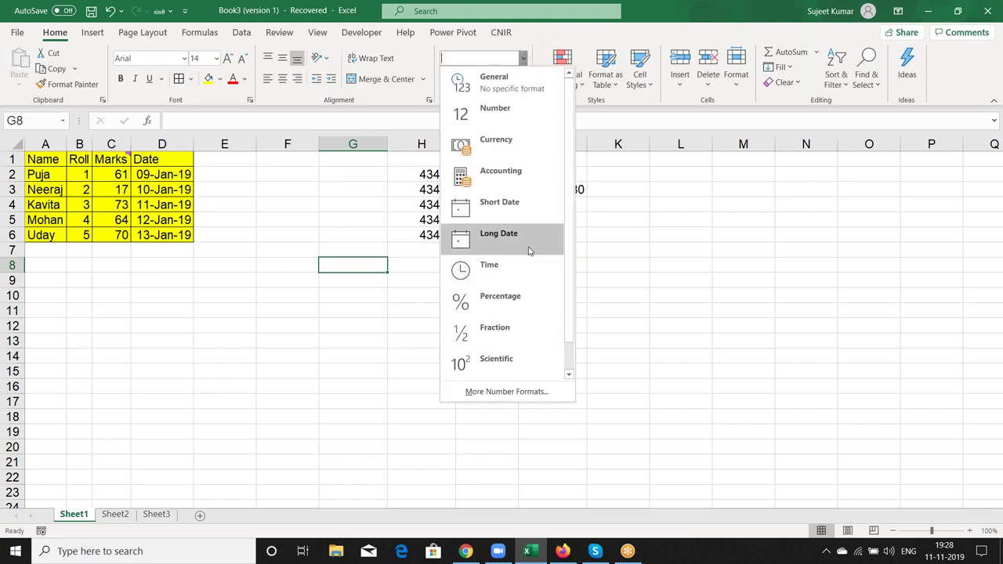
{"action": "left_click", "coordinate": [518, 205]}
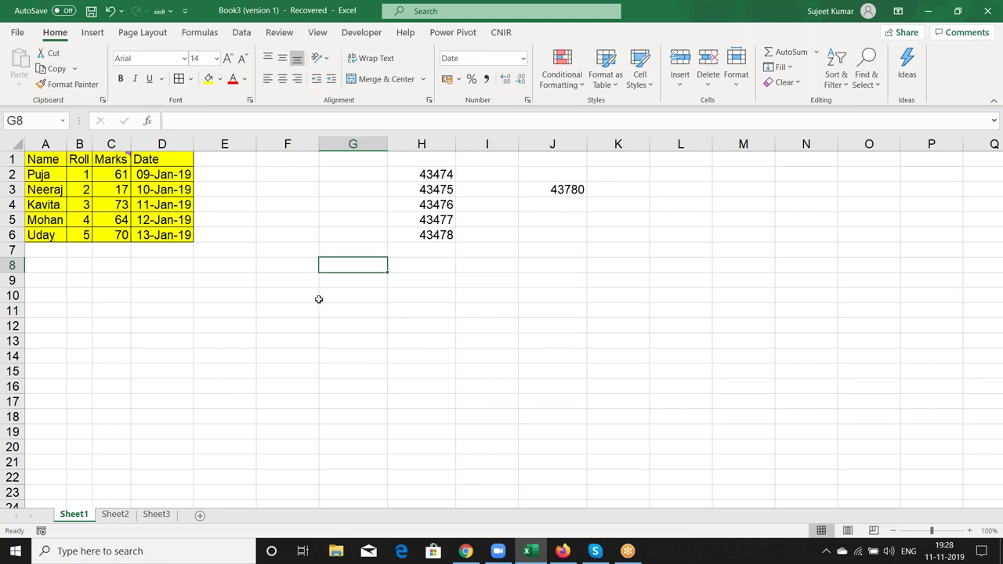
Enter 1 in G8 so it shows 01-01-1900, comparing with column H's serials
{"action": "type", "text": "1"}
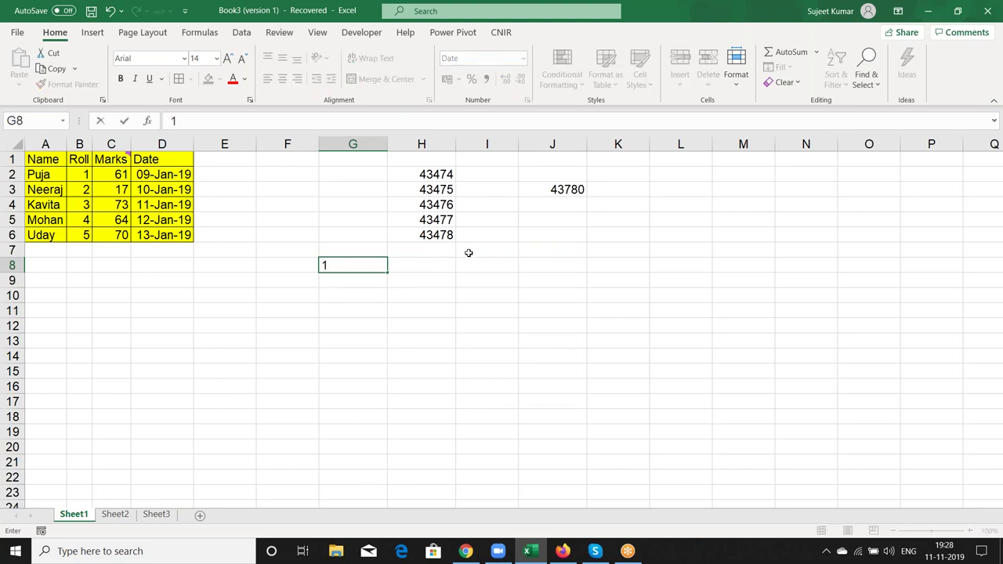
{"action": "key", "text": "Return"}
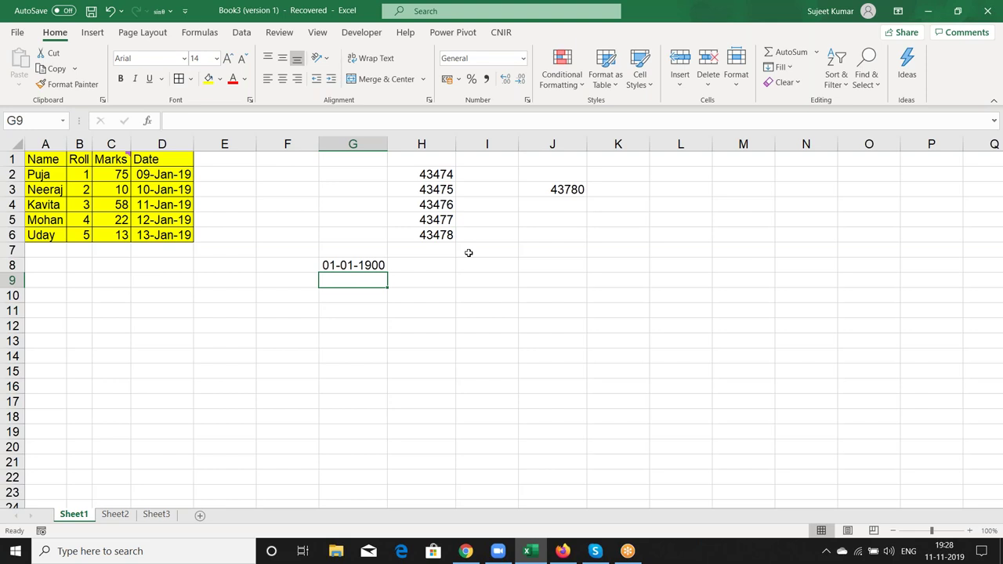
{"action": "key", "text": "Up"}
{"action": "key", "text": "Right"}
{"action": "key", "text": "Up"}
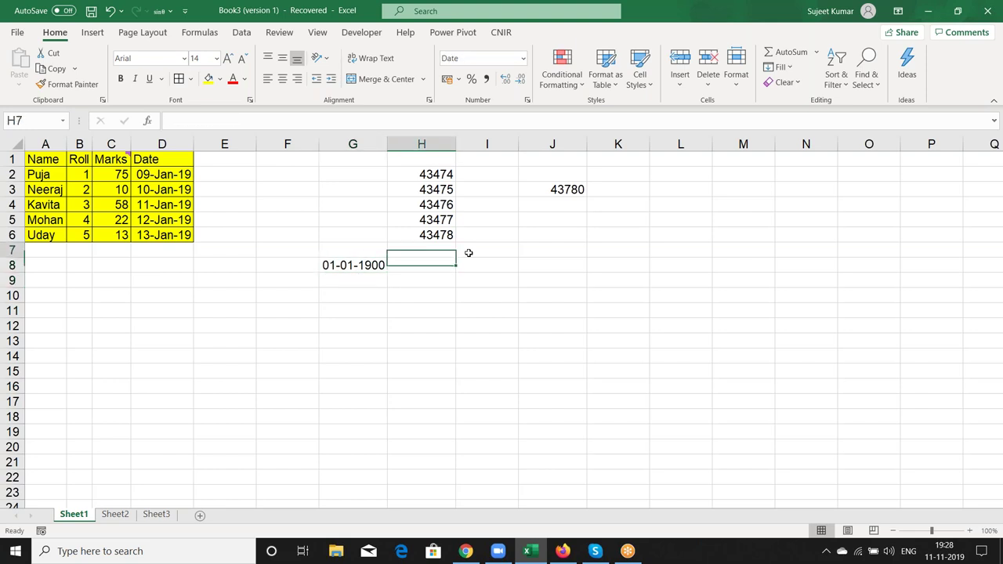
{"action": "key", "text": "Up"}
{"action": "key", "text": "Up"}
{"action": "key", "text": "Up"}
{"action": "key", "text": "Up"}
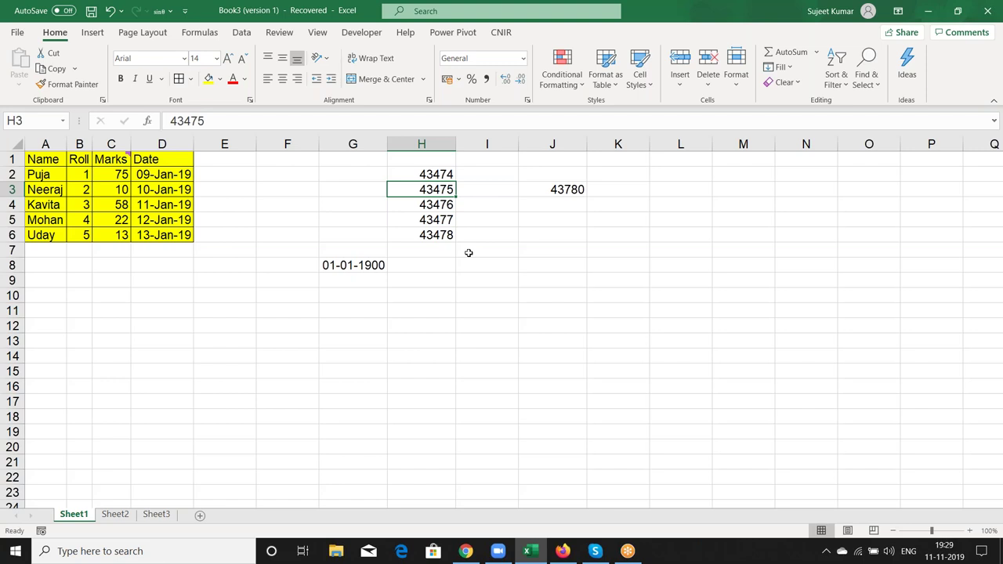
{"action": "key", "text": "Down"}
{"action": "key", "text": "Down"}
{"action": "key", "text": "Down"}
{"action": "key", "text": "Down"}
{"action": "key", "text": "Down"}
{"action": "key", "text": "Left"}
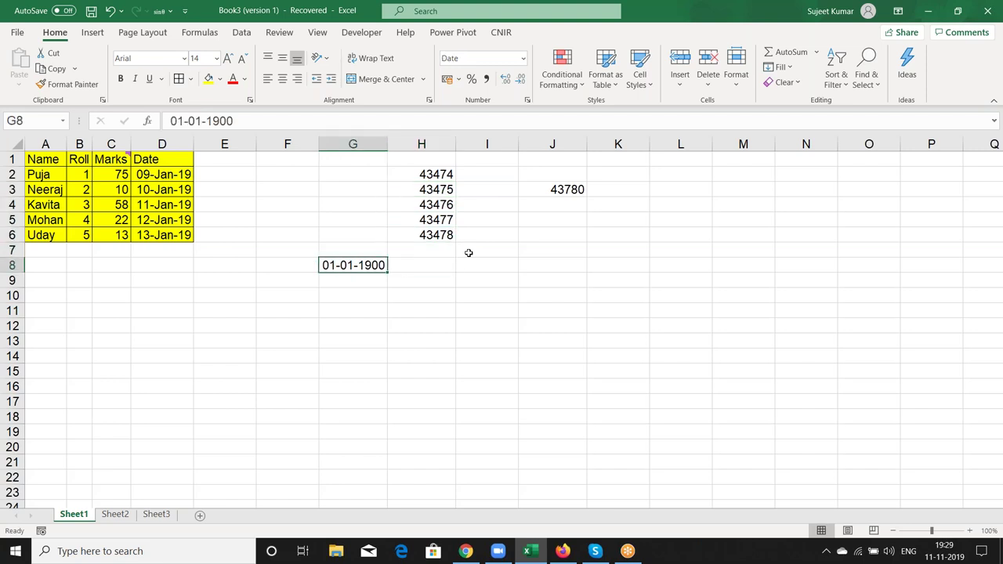
{"action": "type", "text": "1"}
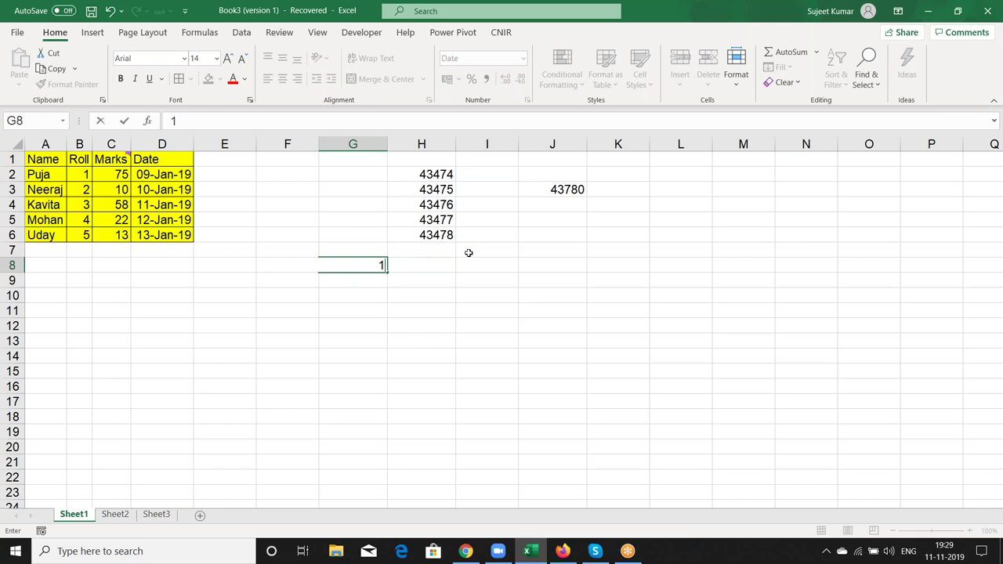
{"action": "key", "text": "Return"}
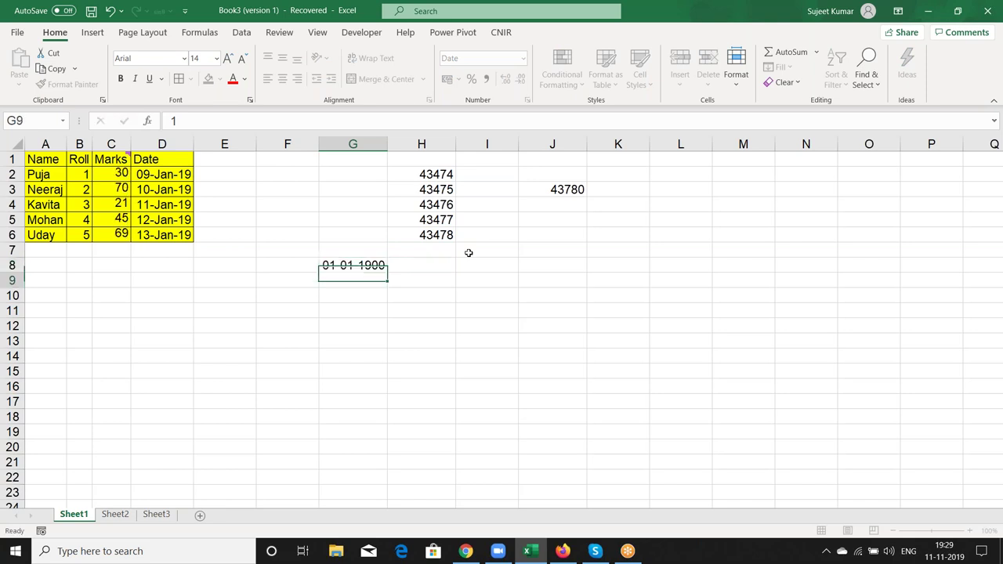
{"action": "key", "text": "Up"}
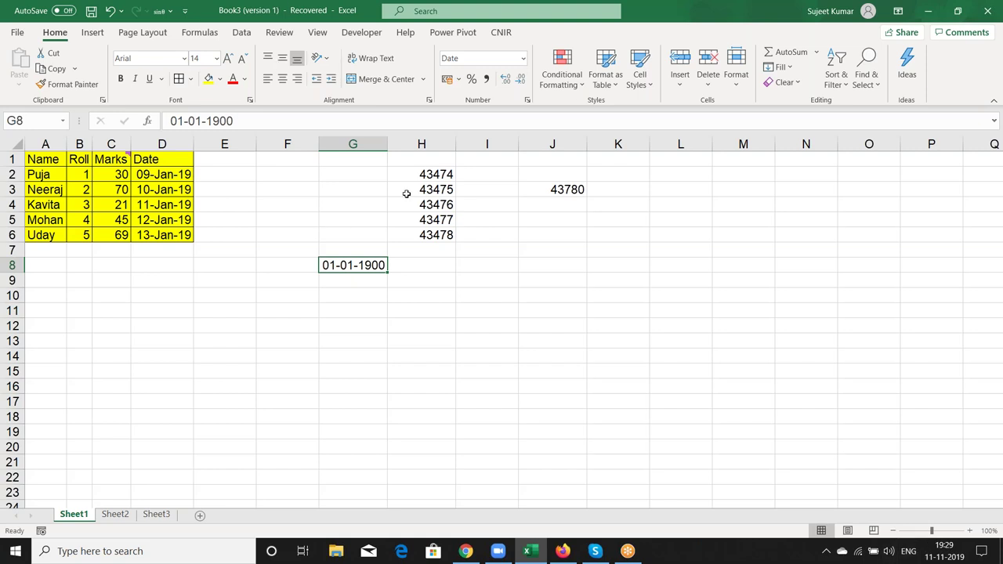
{"action": "left_click_drag", "start_coordinate": [388, 146], "coordinate": [388, 146]}
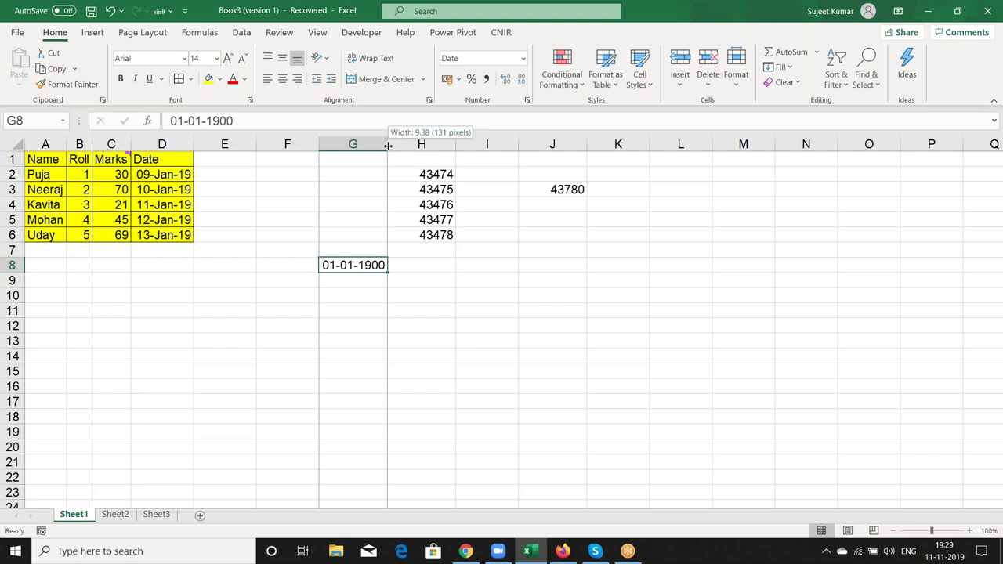
{"action": "left_click_drag", "start_coordinate": [387, 146], "coordinate": [387, 146]}
{"action": "key", "text": "F9"}
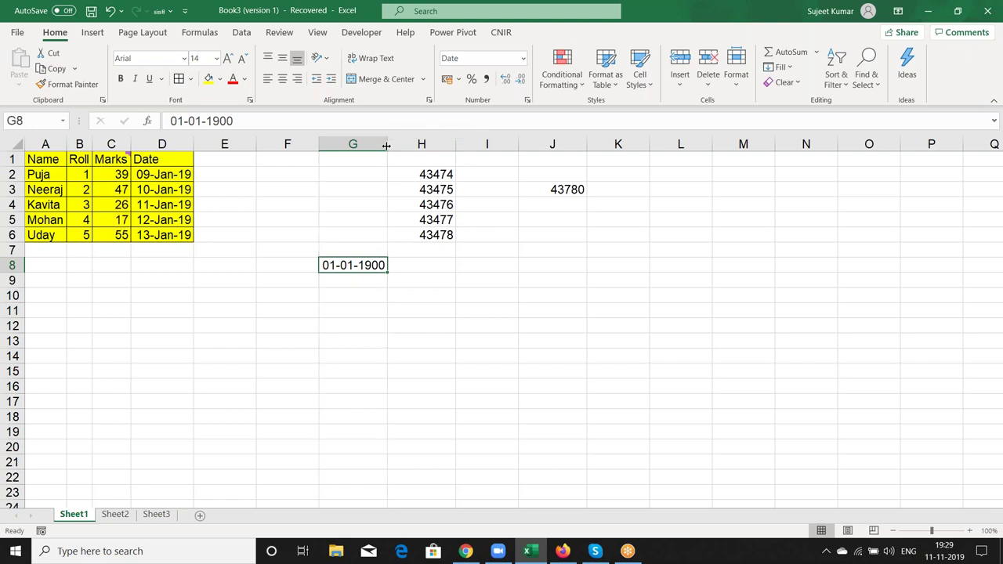
{"action": "left_click", "coordinate": [101, 181]}
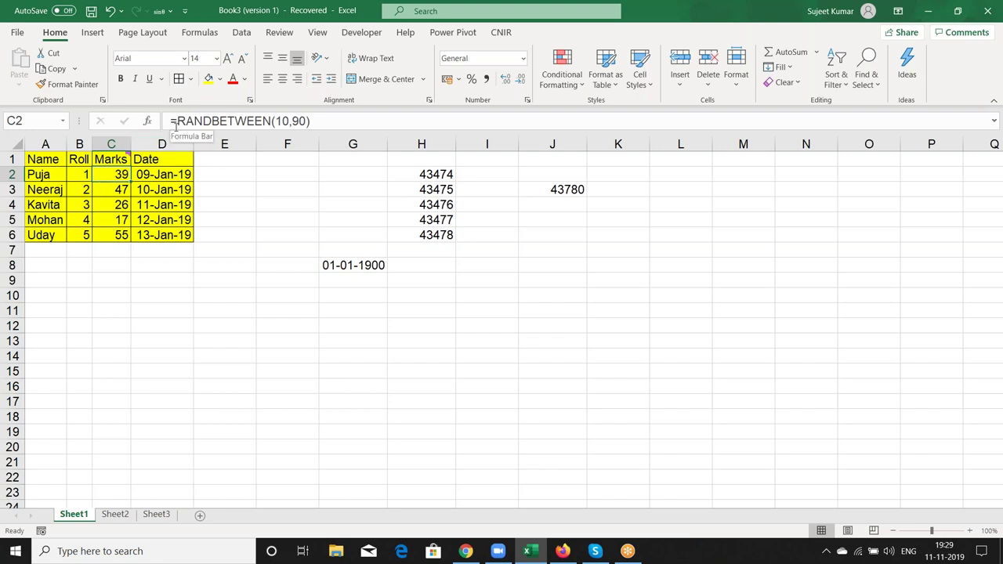
{"action": "left_click", "coordinate": [242, 176]}
{"action": "left_click", "coordinate": [237, 193]}
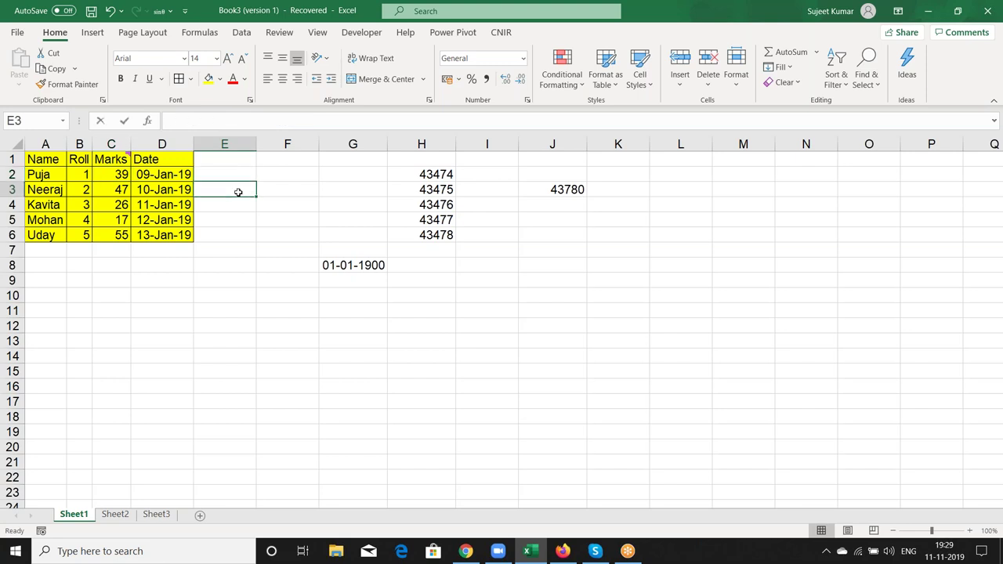
{"action": "left_click", "coordinate": [238, 212]}
{"action": "left_click", "coordinate": [235, 220]}
{"action": "left_click", "coordinate": [230, 240]}
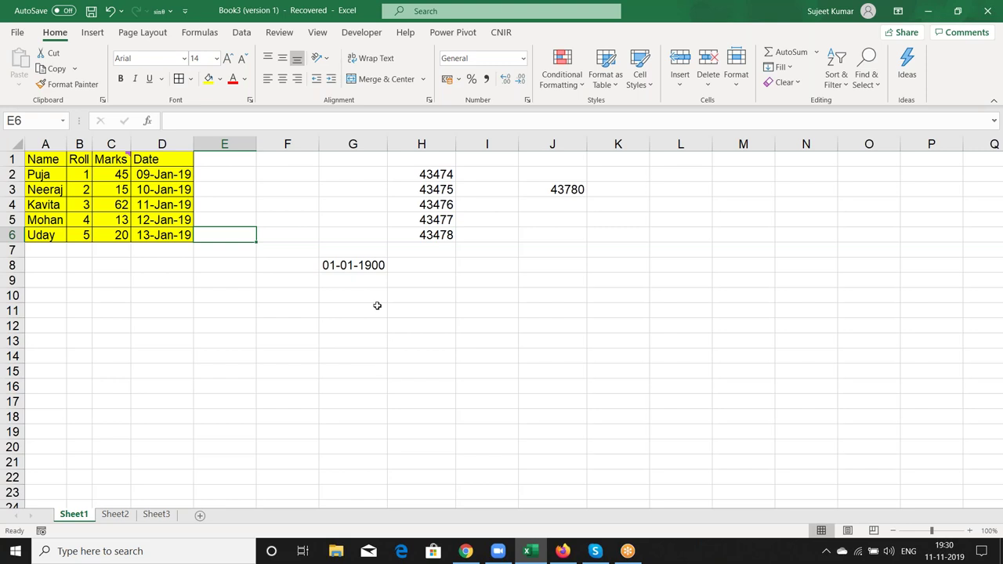
{"action": "left_click", "coordinate": [366, 266]}
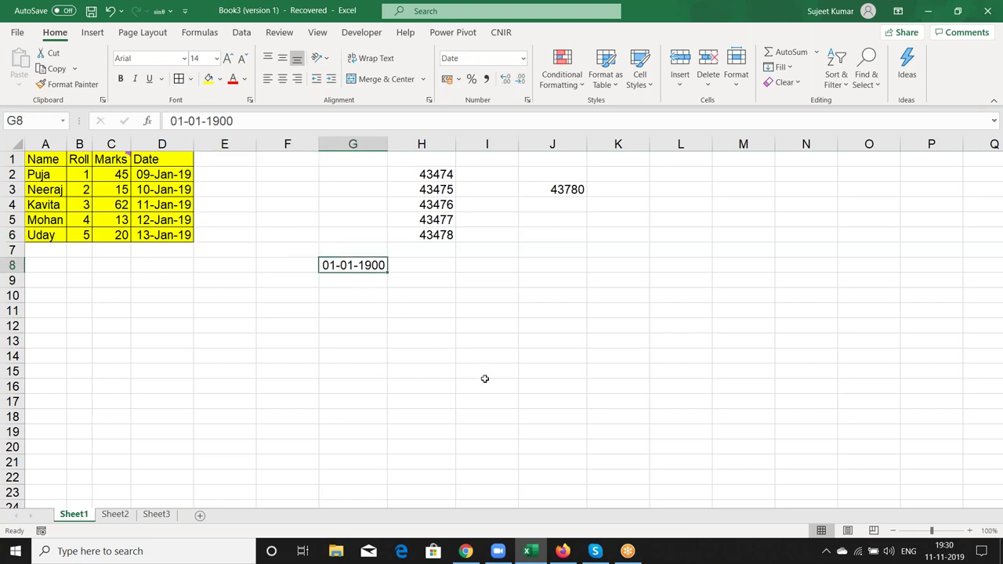
Enter 367 and then 43780 in G8, showing 01-01-1901 then 11-11-2019
{"action": "type", "text": "367"}
{"action": "key", "text": "ctrl+Return"}
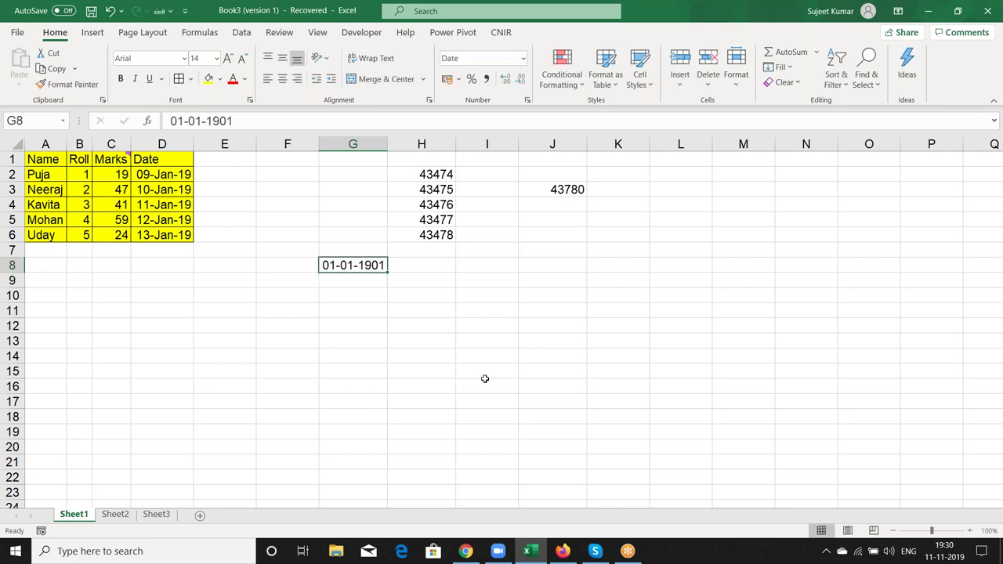
{"action": "type", "text": "43780"}
{"action": "key", "text": "Return"}
{"action": "key", "text": "Up"}
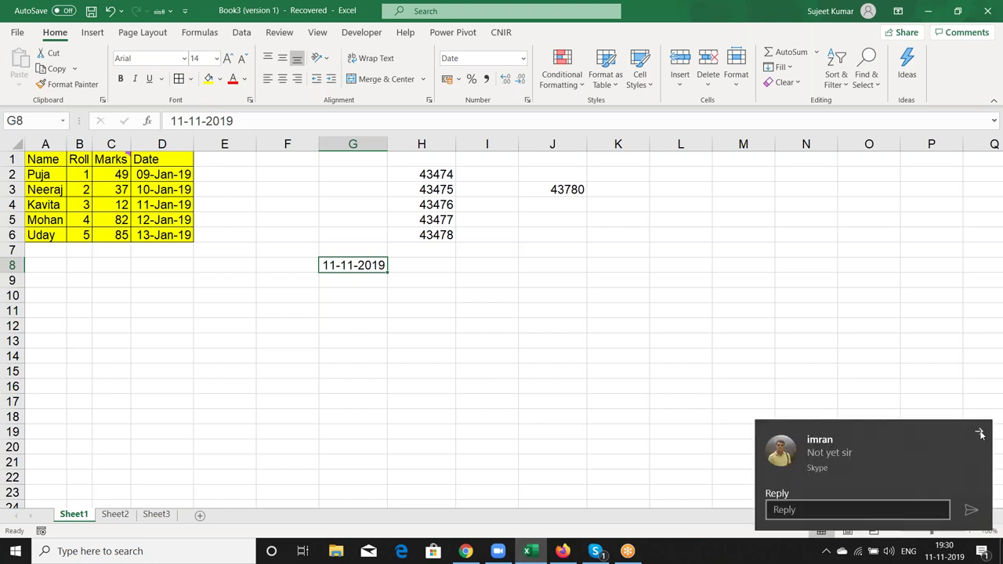
Dismiss the chat notification and type 1as into G10
{"action": "left_click", "coordinate": [980, 434]}
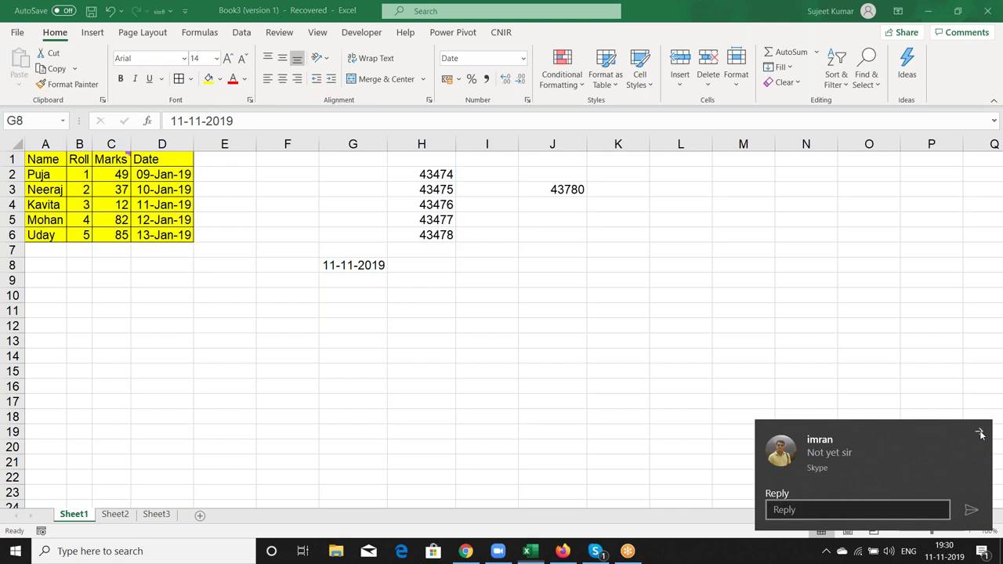
{"action": "left_click", "coordinate": [423, 267]}
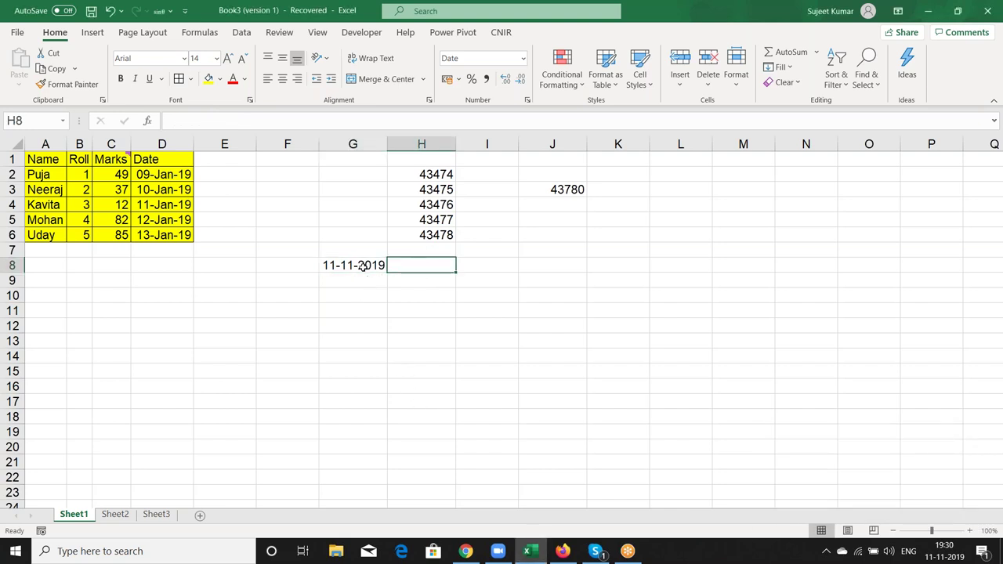
{"action": "left_click", "coordinate": [368, 270]}
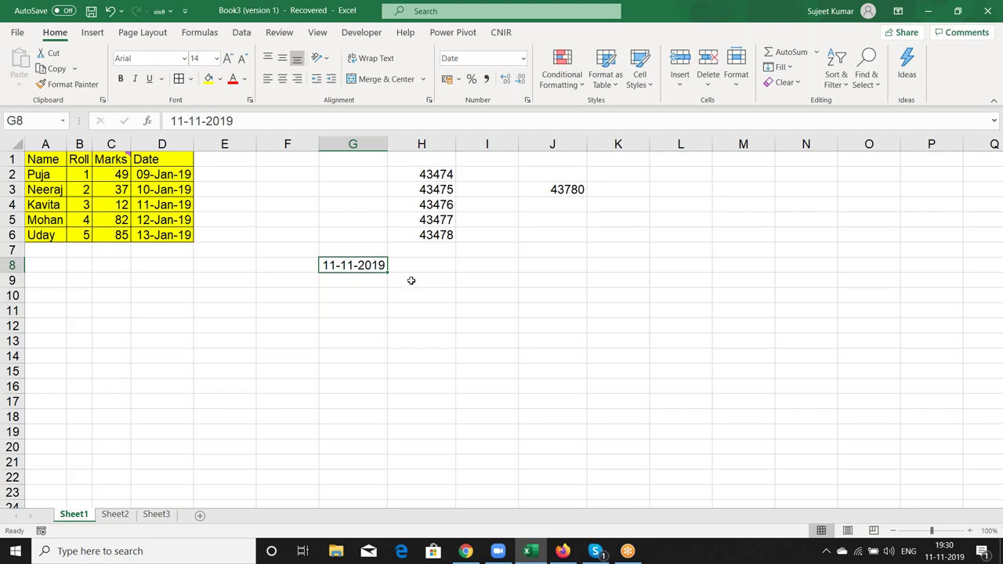
{"action": "left_click", "coordinate": [368, 292]}
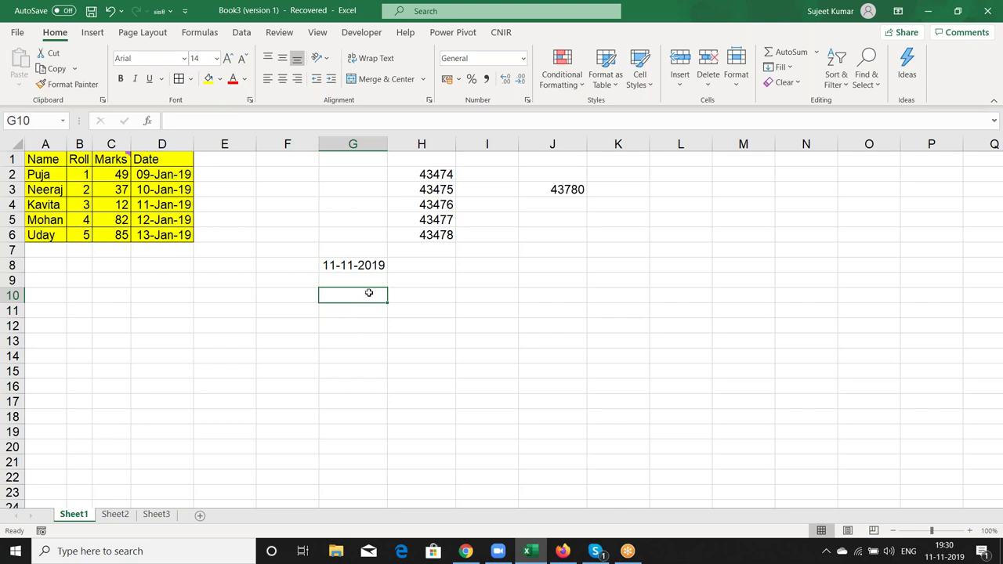
{"action": "type", "text": "1"}
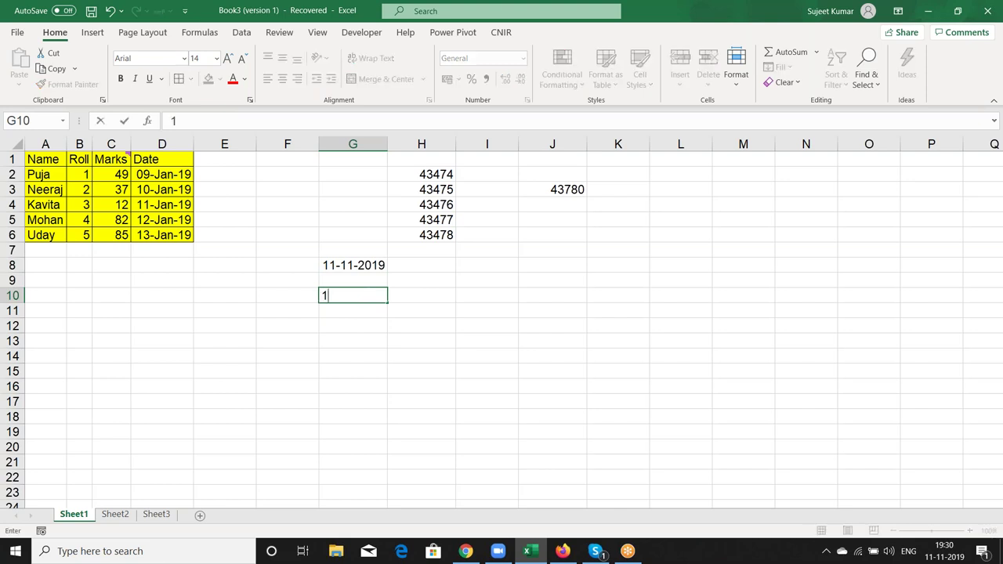
{"action": "type", "text": "as"}
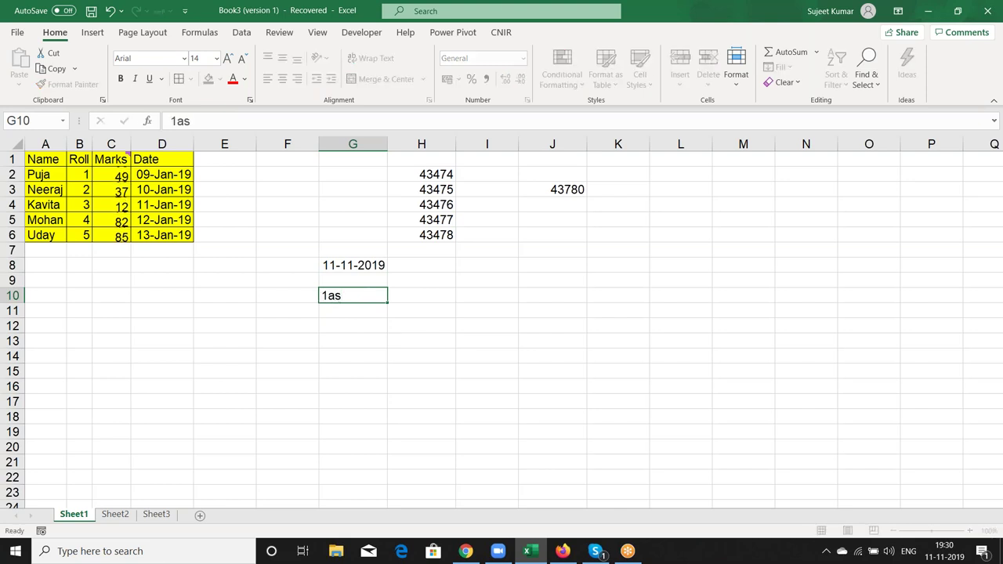
Commit the text 1as in G10 and enter =G10+20 in H10, returning #VALUE!
{"action": "key", "text": "Return"}
{"action": "left_click", "coordinate": [422, 296]}
{"action": "type", "text": "="}
{"action": "key", "text": "Left"}
{"action": "type", "text": "+20"}
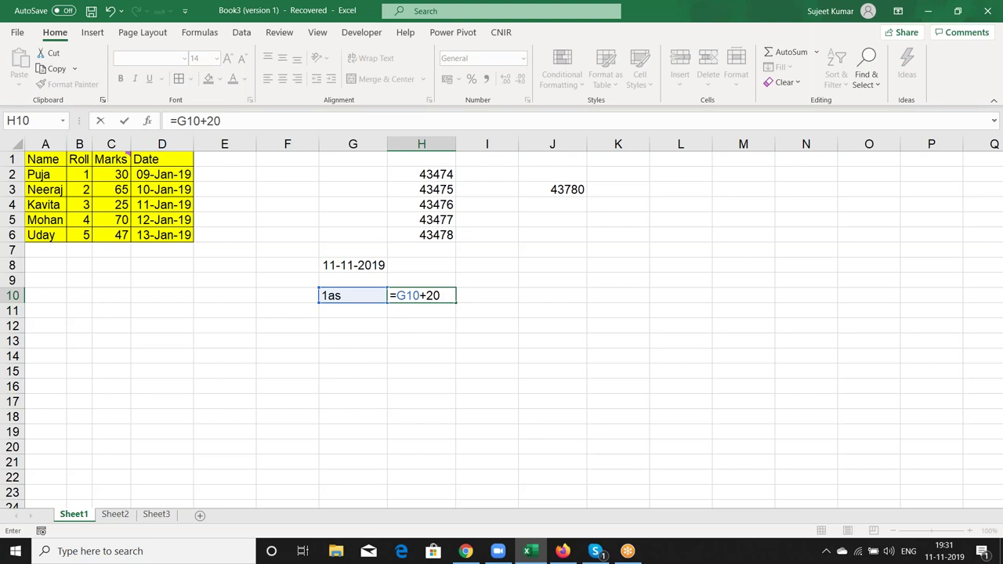
{"action": "key", "text": "ctrl+Return"}
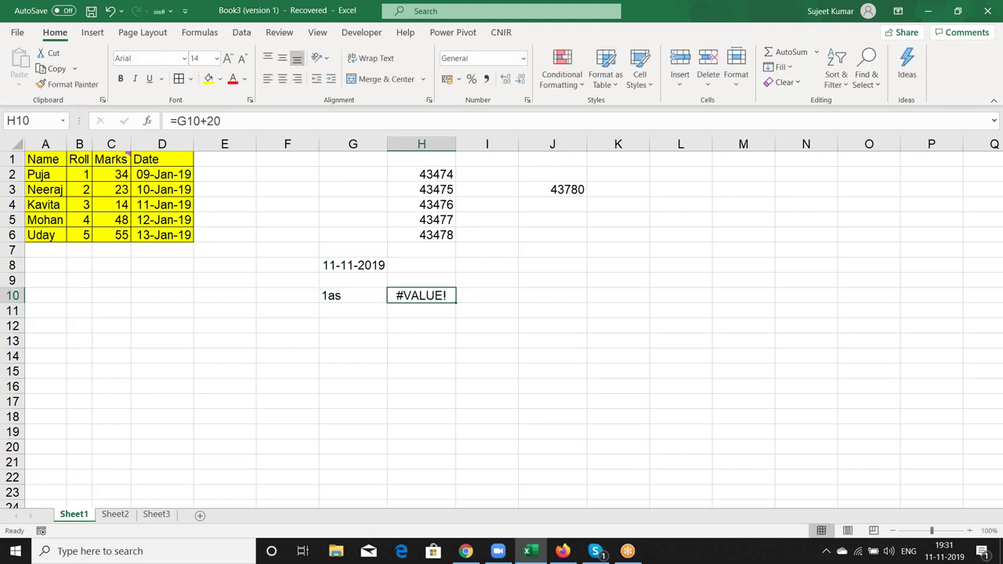
{"action": "left_click", "coordinate": [352, 296]}
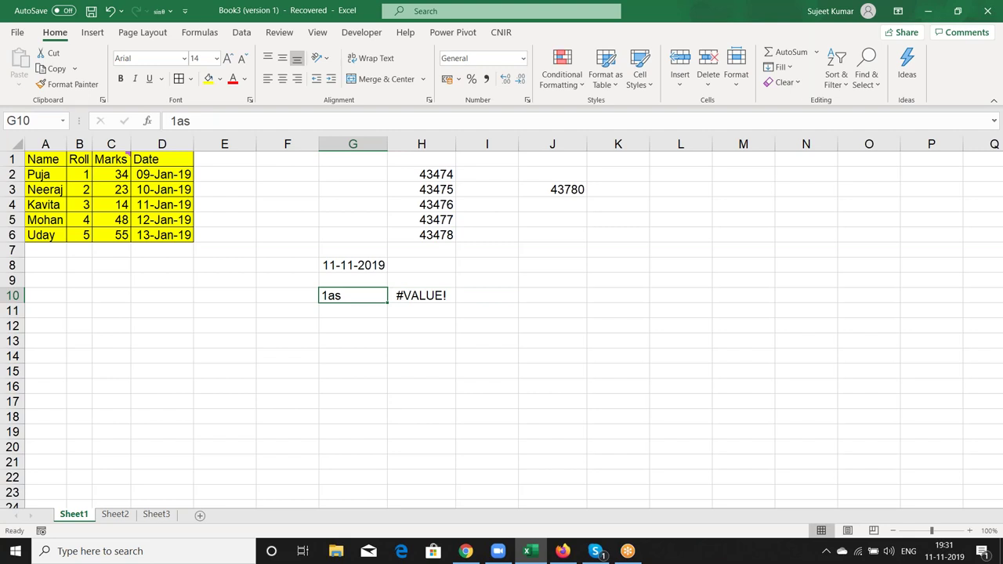
{"action": "key", "text": "Left"}
{"action": "key", "text": "Left"}
{"action": "key", "text": "Left"}
Enter =D2+20 in E2, giving 29-Jan-19, twenty days after D2
{"action": "key", "text": "Up"}
{"action": "key", "text": "Up"}
{"action": "key", "text": "Up"}
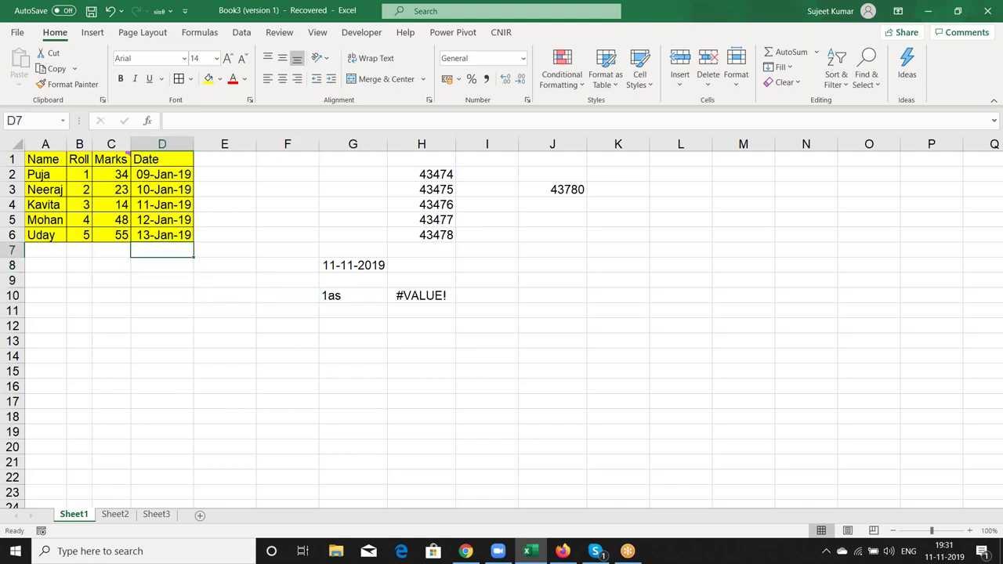
{"action": "key", "text": "Up"}
{"action": "key", "text": "Up"}
{"action": "key", "text": "Up"}
{"action": "key", "text": "Up"}
{"action": "key", "text": "Right"}
{"action": "type", "text": "\\"}
{"action": "key", "text": "BackSpace"}
{"action": "type", "text": "="}
{"action": "key", "text": "Left"}
{"action": "type", "text": "+20"}
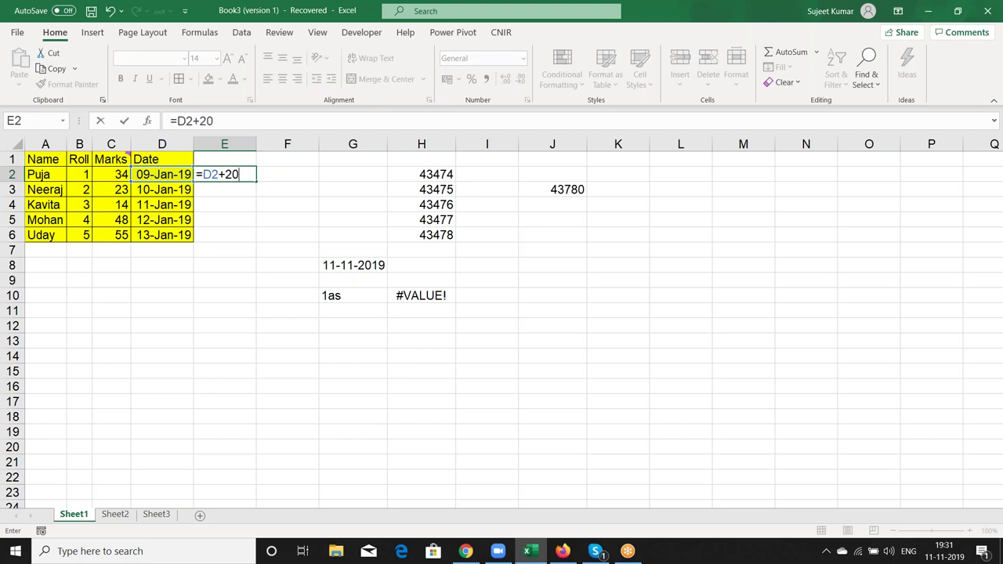
{"action": "key", "text": "ctrl+Return"}
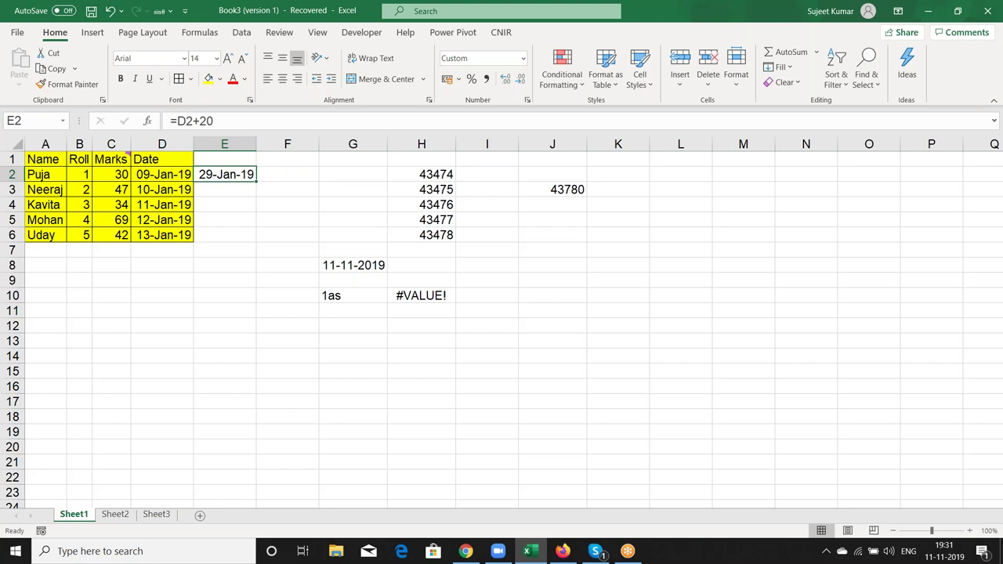
{"action": "left_click", "coordinate": [161, 174]}
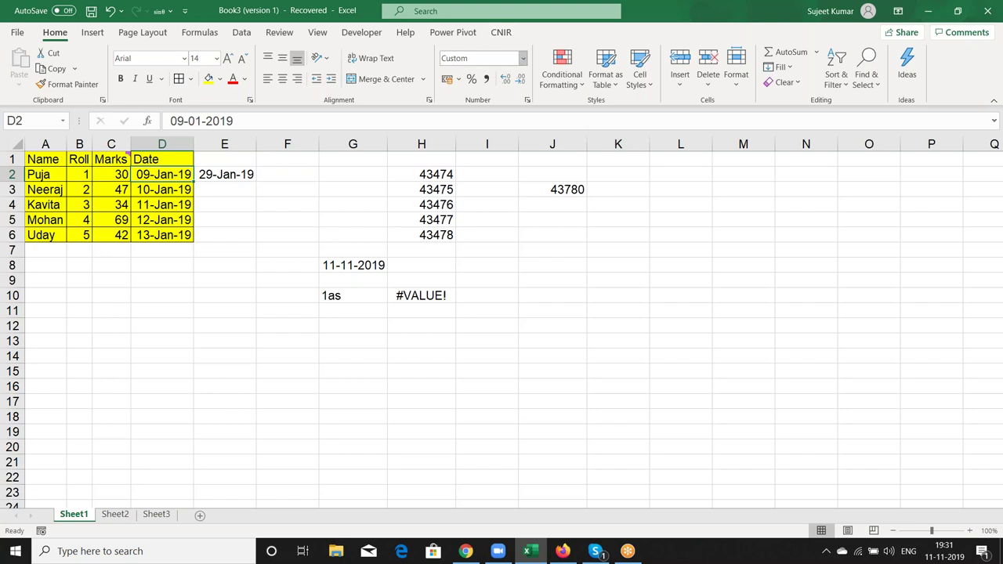
{"action": "left_click", "coordinate": [522, 59]}
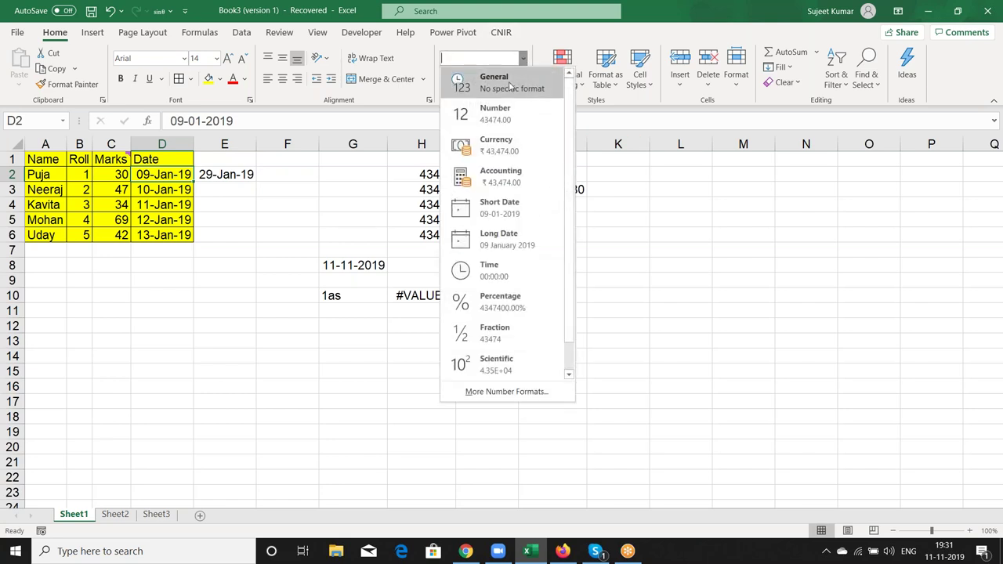
Show D2 and E2 as serials 43474 and 43494, then reformat both as dates
{"action": "left_click", "coordinate": [510, 85]}
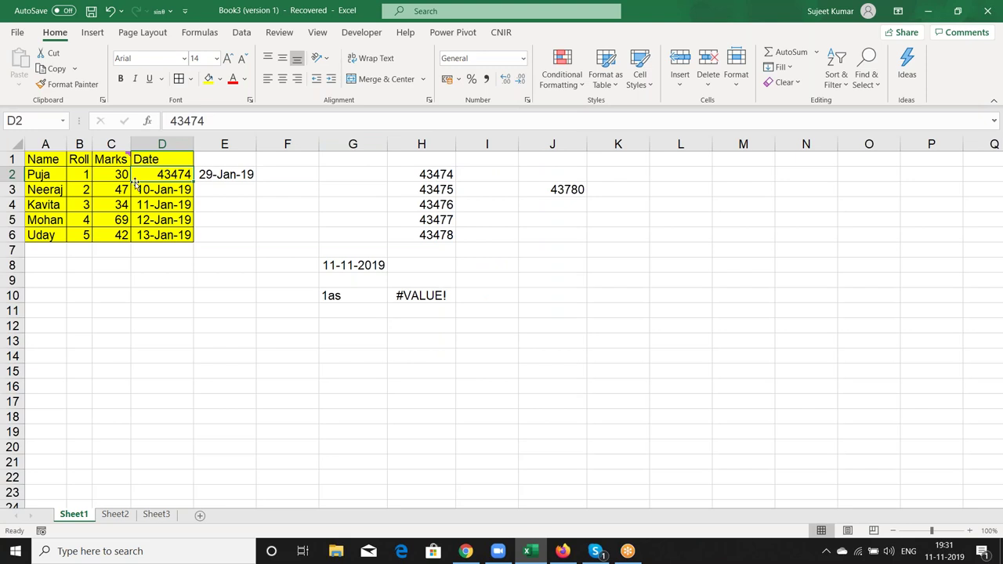
{"action": "left_click", "coordinate": [227, 176]}
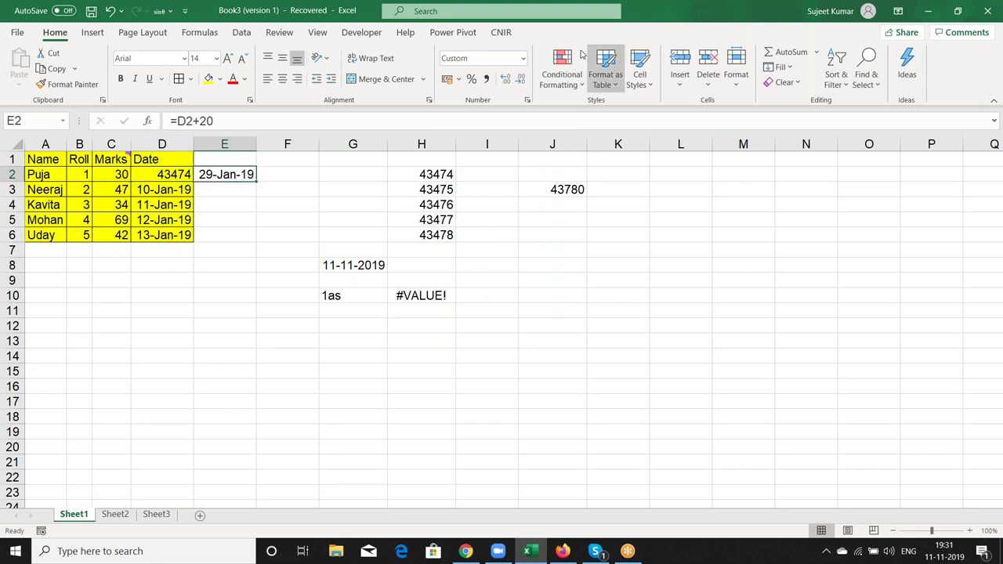
{"action": "left_click", "coordinate": [523, 59]}
{"action": "left_click", "coordinate": [514, 82]}
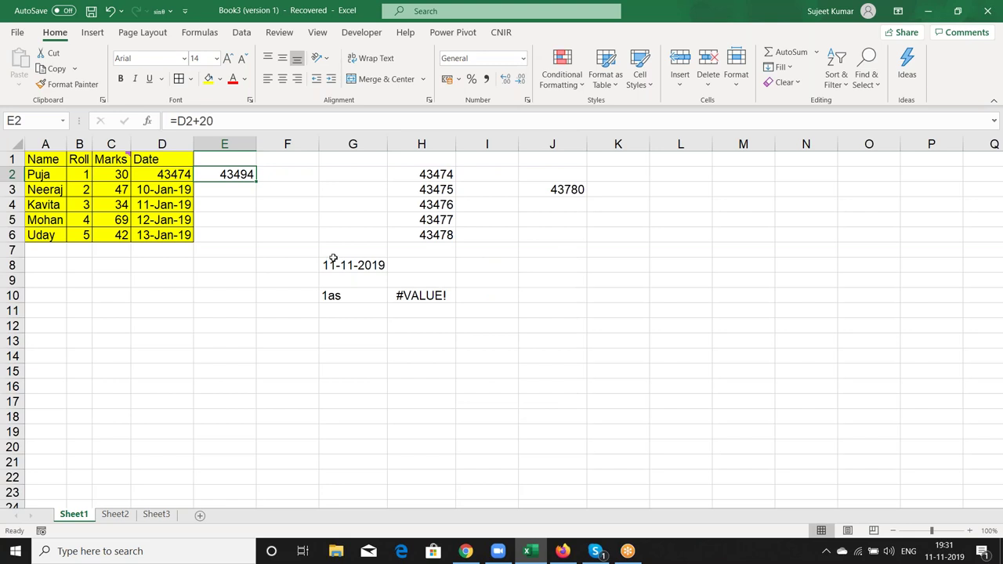
{"action": "left_click_drag", "start_coordinate": [178, 174], "coordinate": [208, 174]}
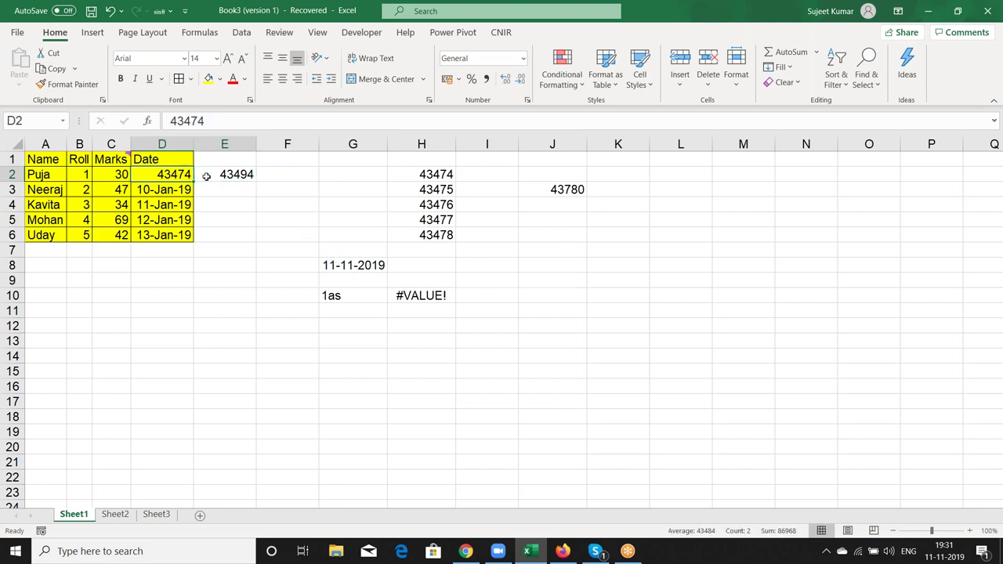
{"action": "key", "text": "ctrl+shift+3"}
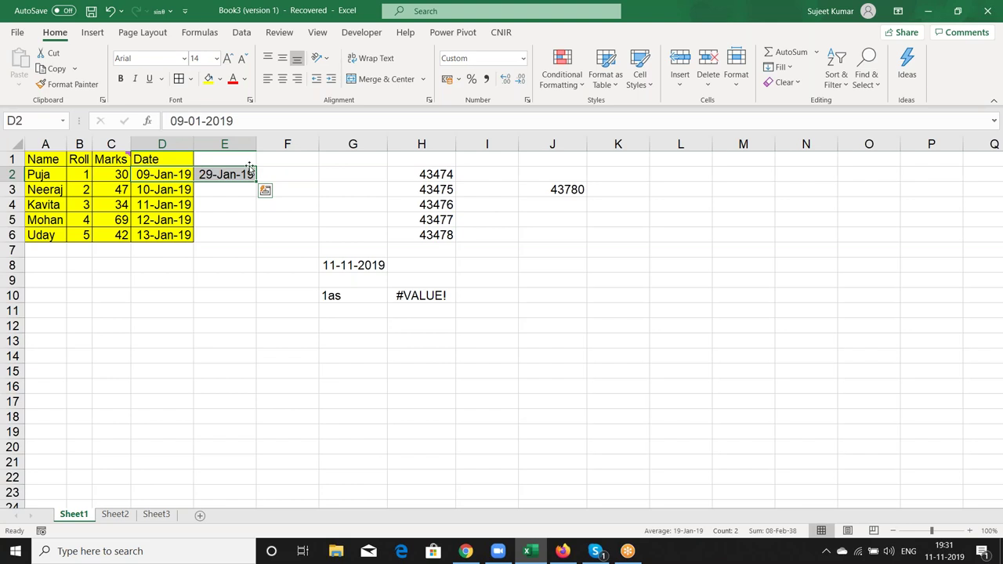
Clear the 29-Jan-19 result from E1:E2 and select the Date column D1:D6
{"action": "left_click", "coordinate": [244, 148]}
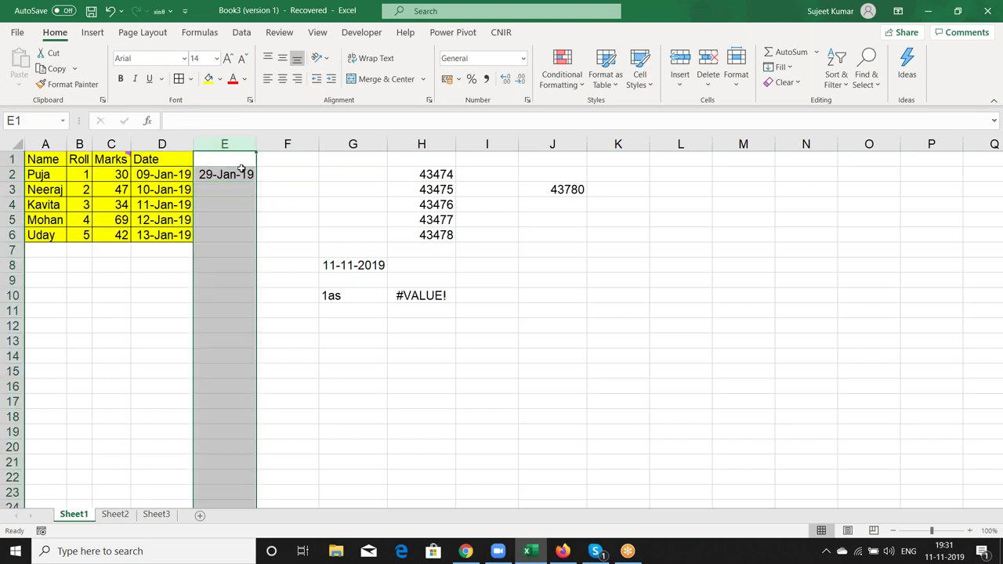
{"action": "left_click", "coordinate": [225, 190]}
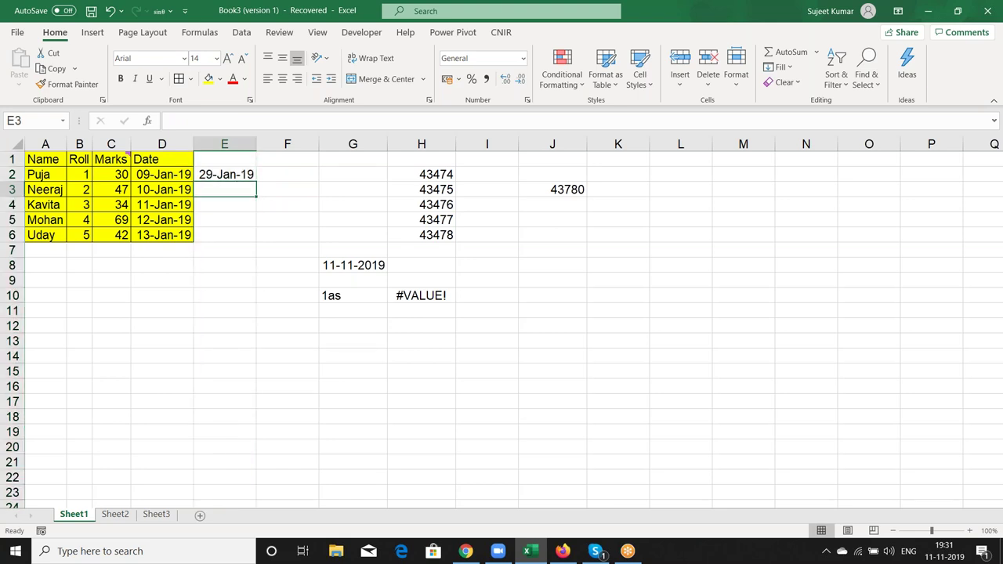
{"action": "left_click", "coordinate": [240, 188]}
{"action": "left_click_drag", "start_coordinate": [224, 159], "coordinate": [235, 174]}
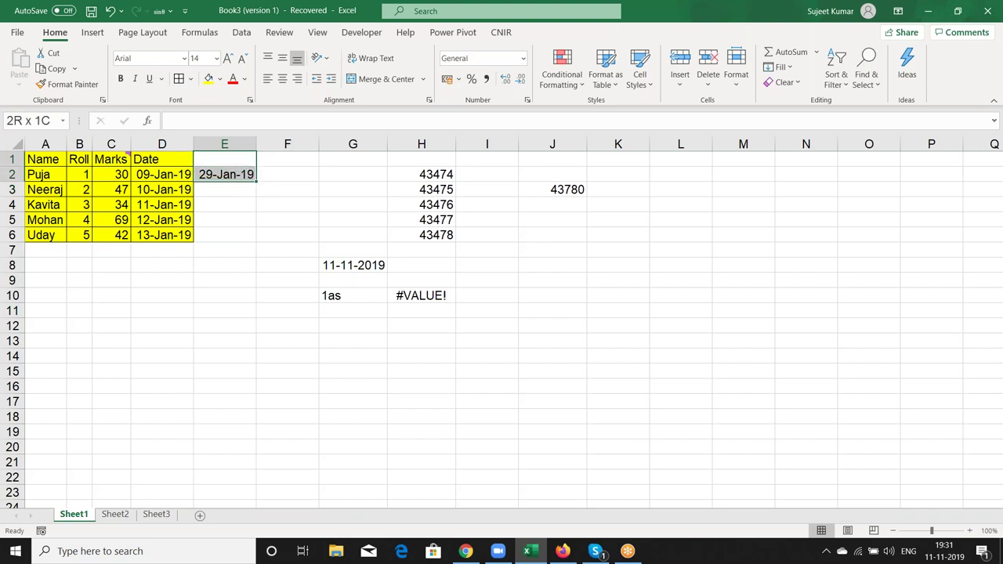
{"action": "key", "text": "Delete"}
{"action": "left_click_drag", "start_coordinate": [161, 159], "coordinate": [161, 235]}
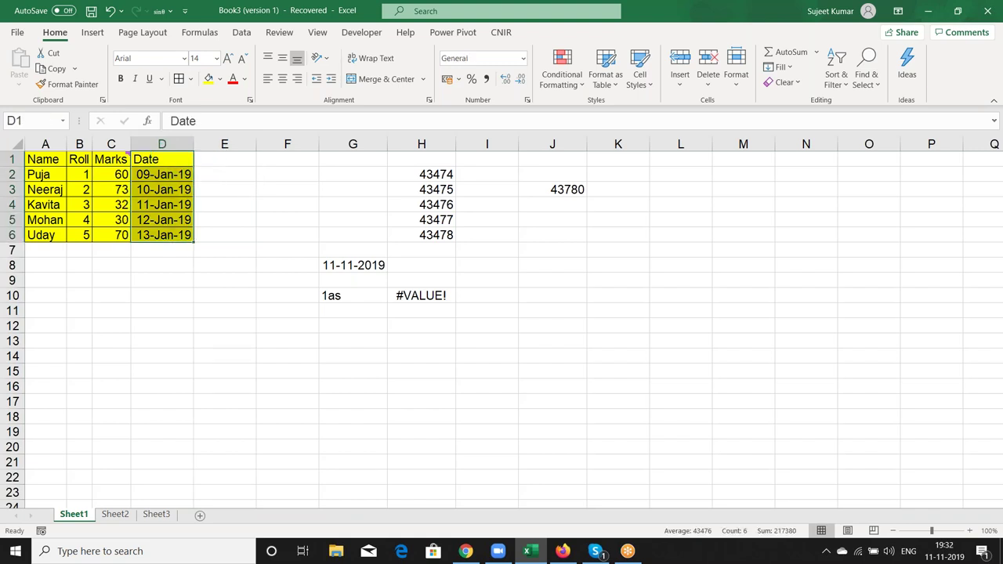
Copy D1:D6 and Paste Special it into I1 as Values and number formats
{"action": "key", "text": "ctrl+c"}
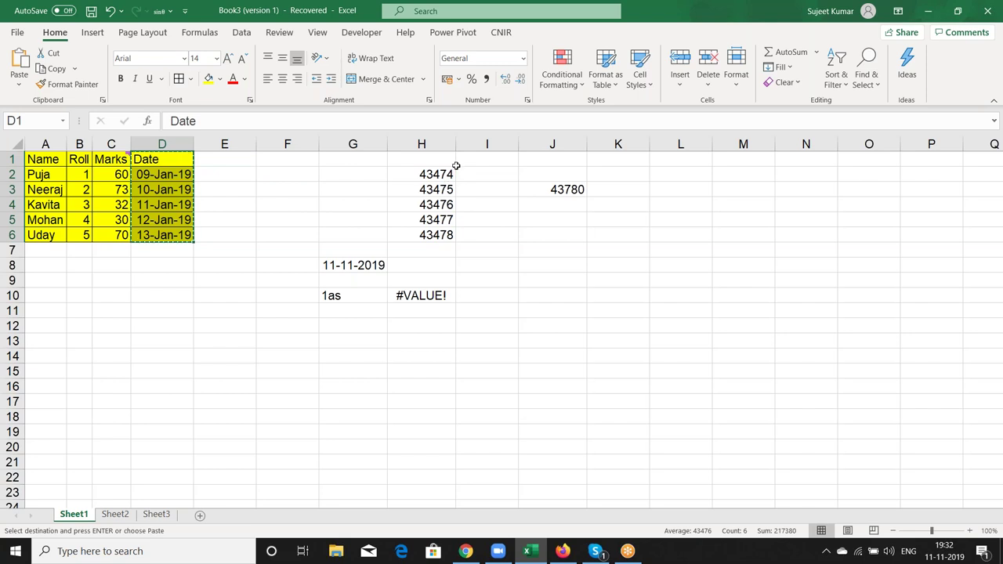
{"action": "left_click", "coordinate": [468, 161]}
{"action": "right_click", "coordinate": [470, 160]}
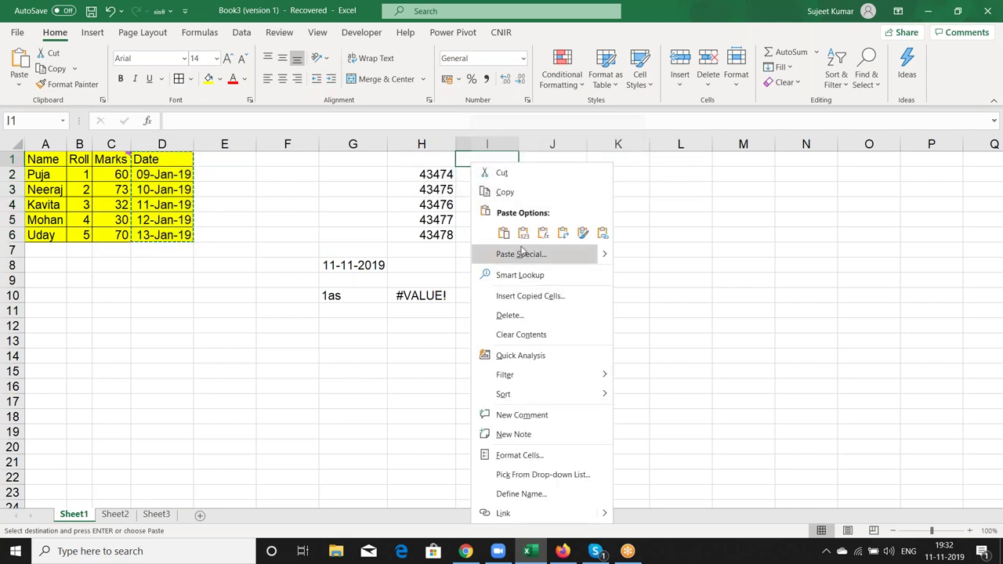
{"action": "left_click", "coordinate": [522, 253]}
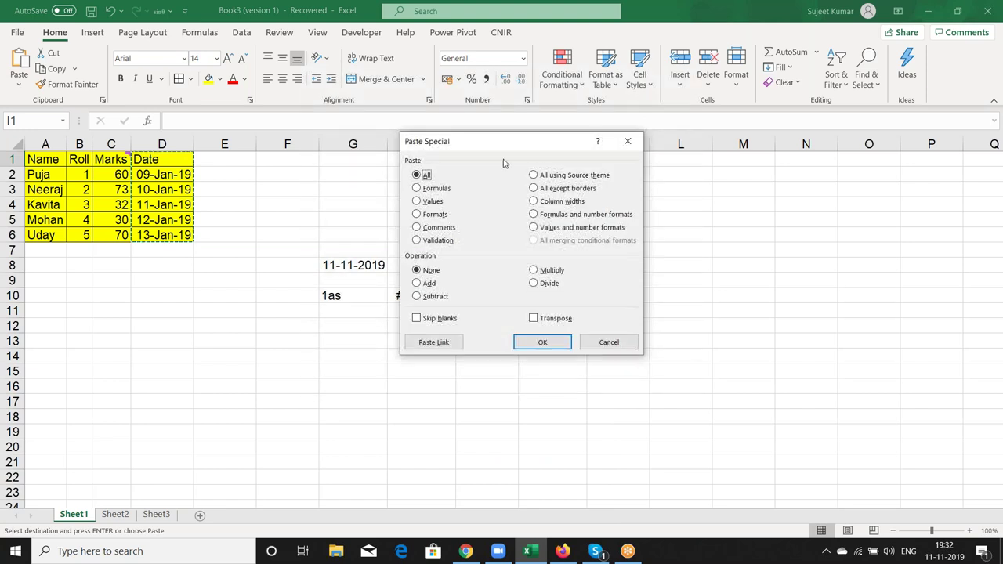
{"action": "left_click_drag", "start_coordinate": [499, 151], "coordinate": [649, 147]}
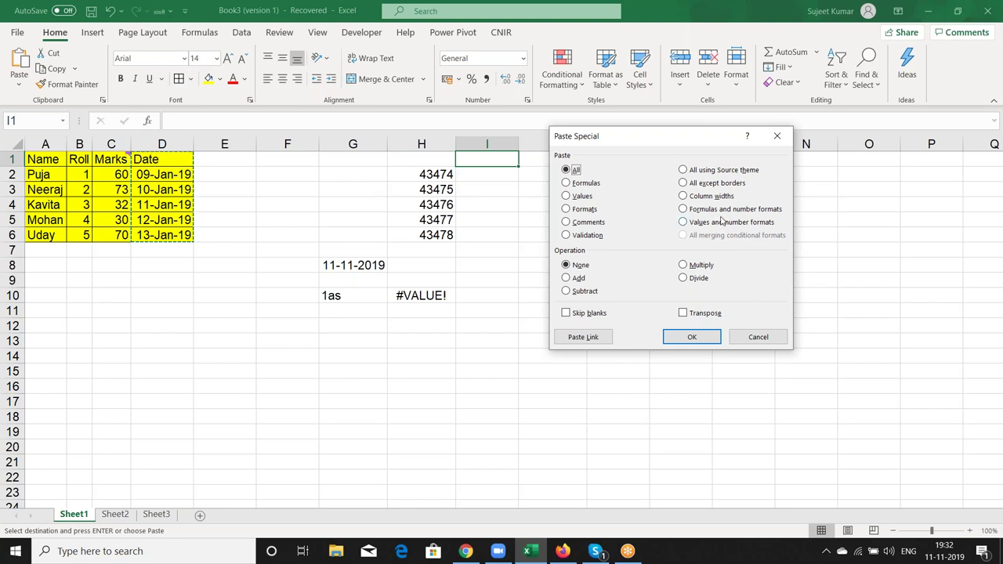
{"action": "left_click", "coordinate": [598, 185]}
{"action": "left_click", "coordinate": [585, 198]}
{"action": "left_click", "coordinate": [710, 217]}
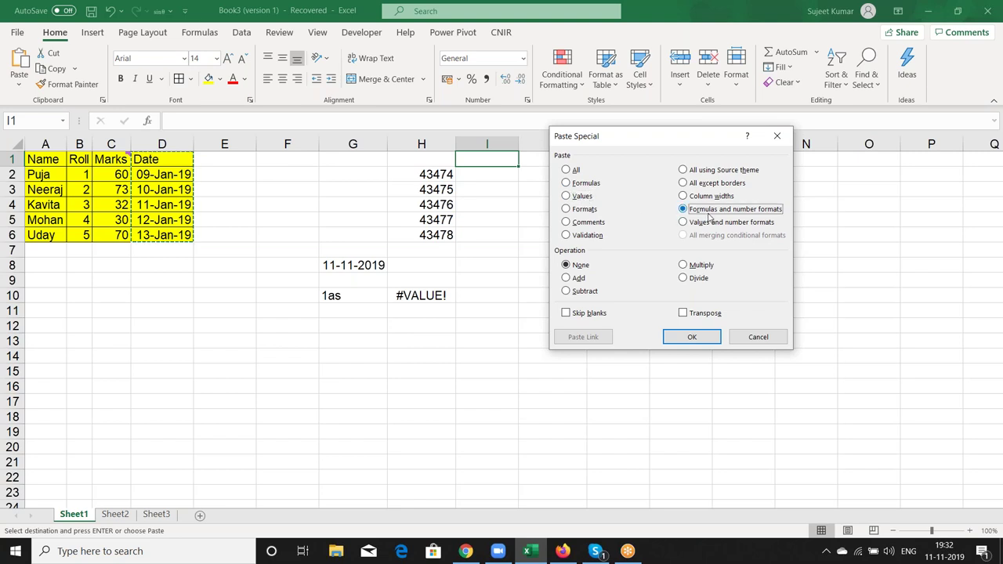
{"action": "left_click", "coordinate": [707, 225]}
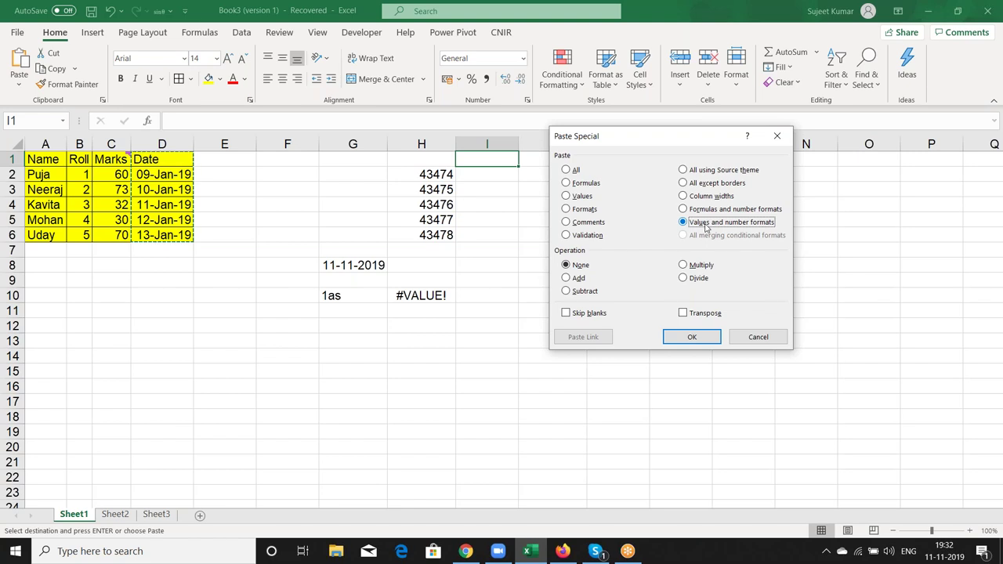
{"action": "left_click", "coordinate": [705, 340]}
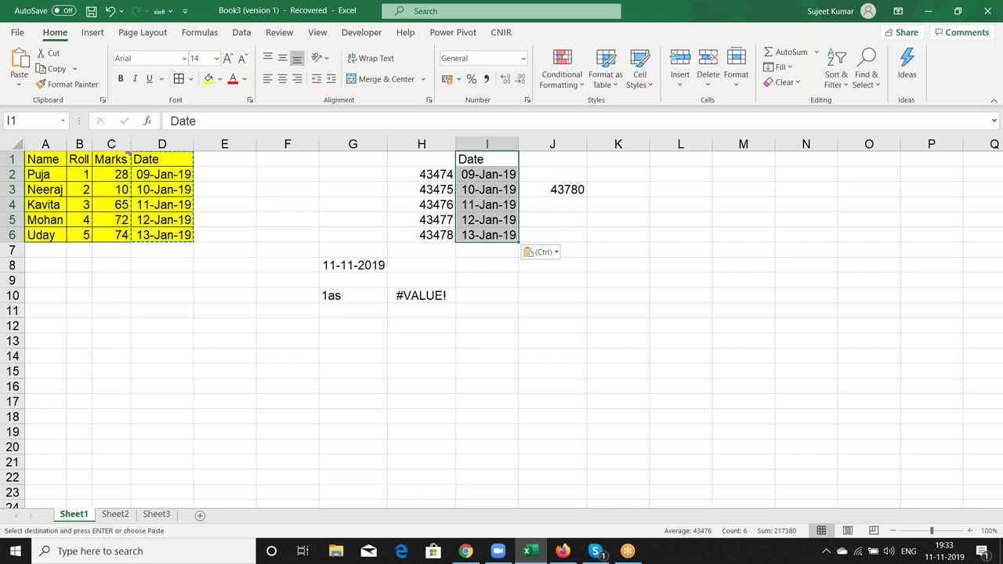
{"action": "right_click", "coordinate": [499, 171]}
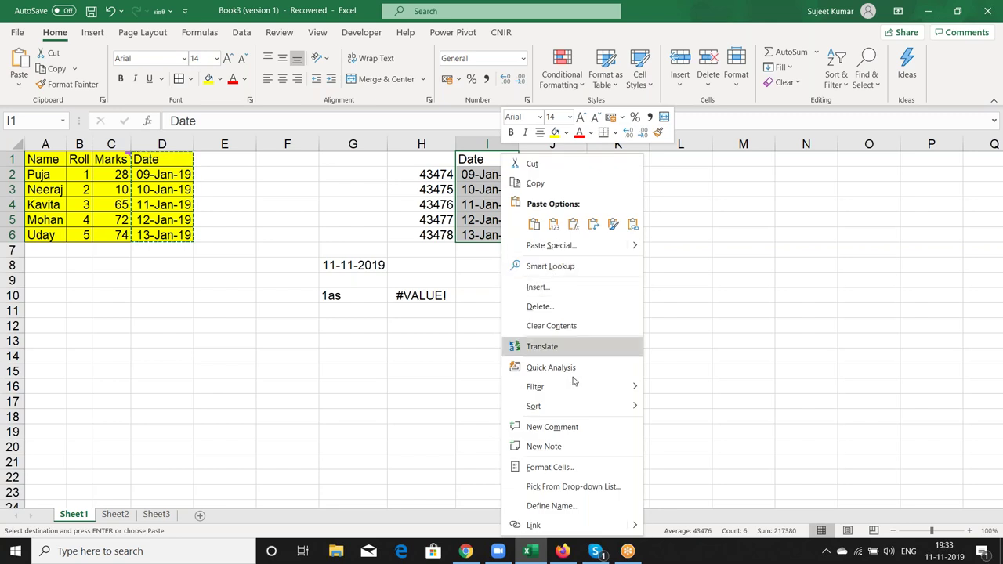
View the Format Cells settings for column I and close them
{"action": "left_click", "coordinate": [573, 469]}
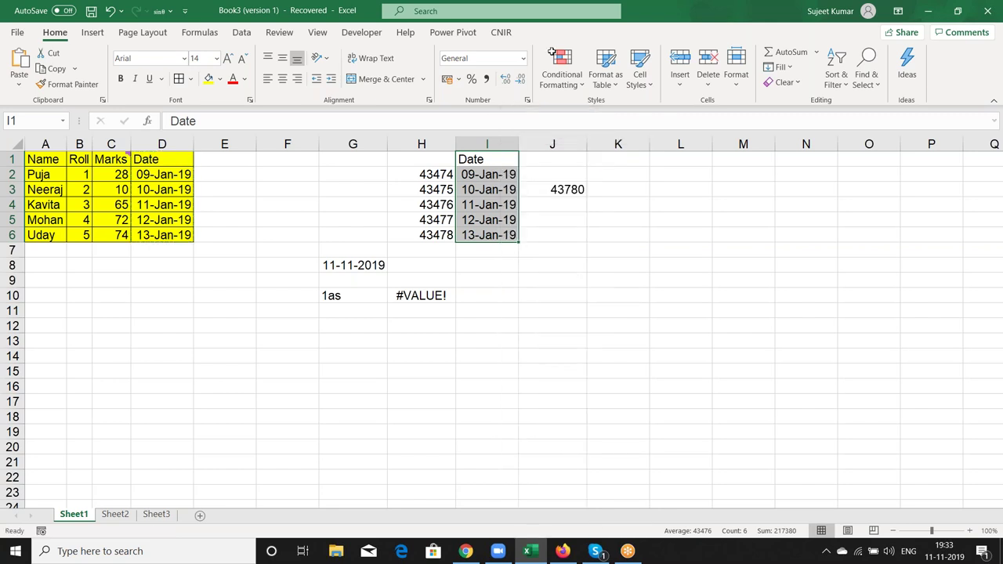
{"action": "key", "text": "ctrl+1"}
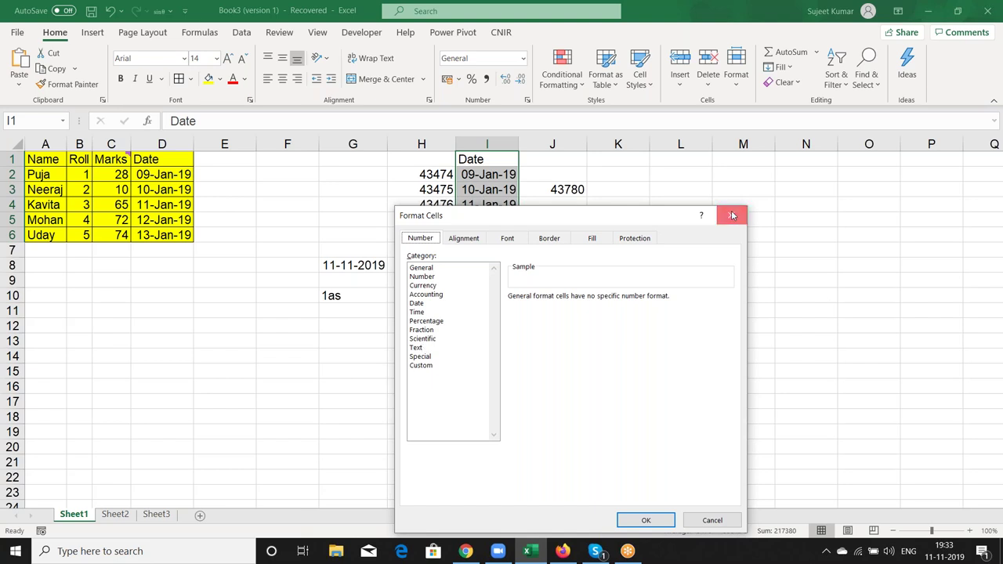
{"action": "key", "text": "Escape"}
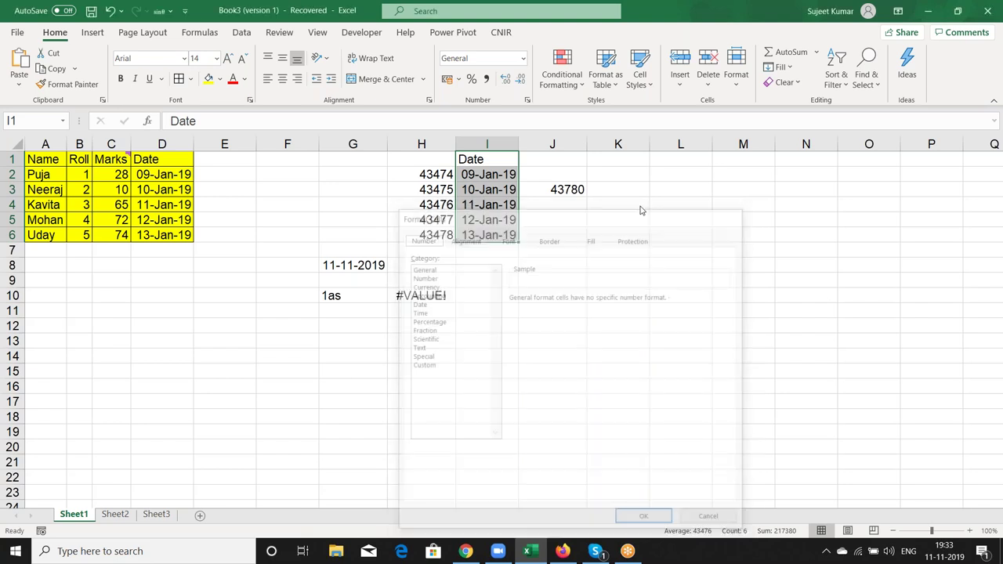
Copy I1:I6 and open Paste Special at K2, then cancel without pasting
{"action": "key", "text": "ctrl+c"}
{"action": "left_click", "coordinate": [621, 183]}
{"action": "right_click", "coordinate": [621, 183]}
{"action": "left_click", "coordinate": [635, 206]}
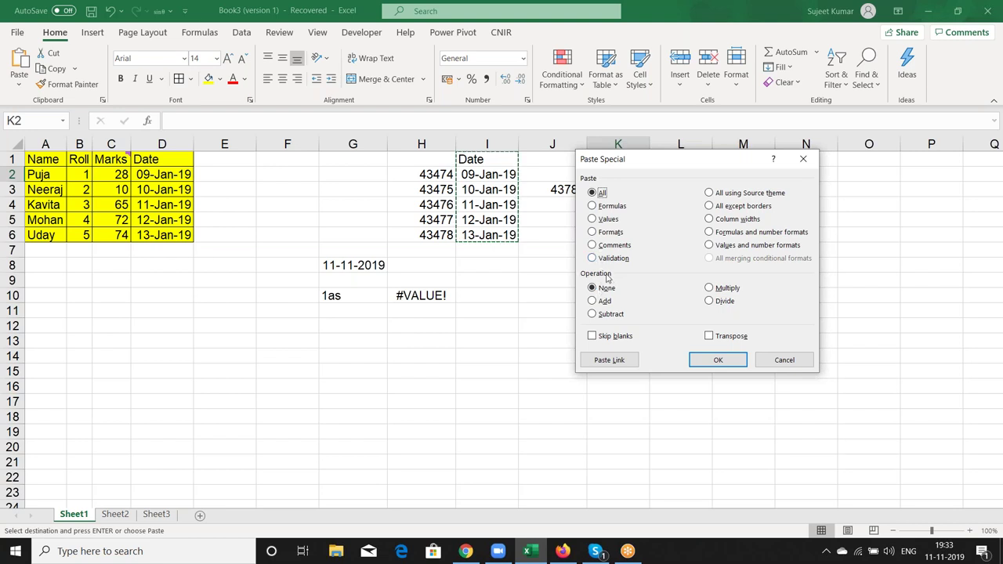
{"action": "key", "text": "Escape"}
{"action": "left_click", "coordinate": [174, 352]}
{"action": "left_click", "coordinate": [205, 325]}
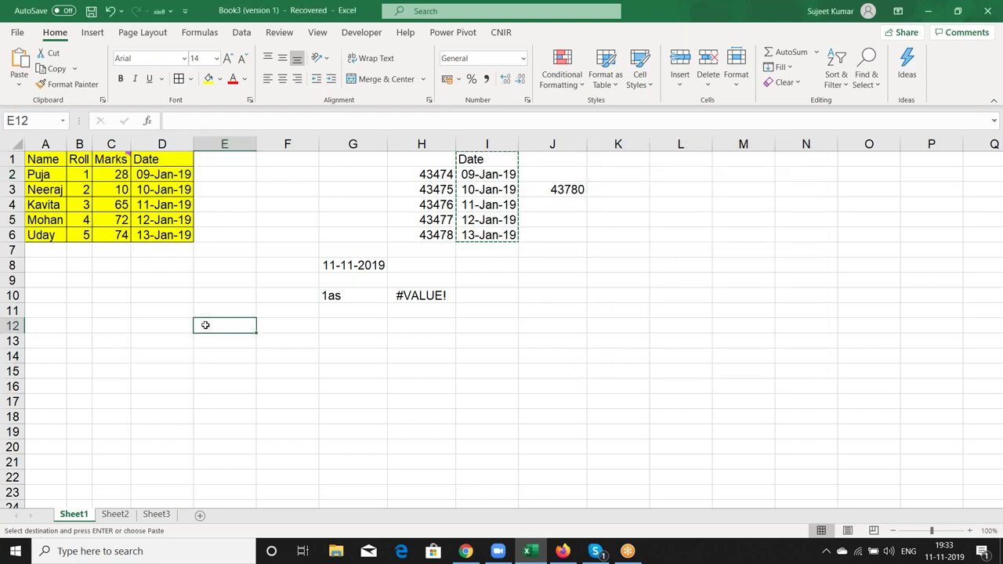
Enter 20 in E12 and 30 in F12
{"action": "type", "text": "20"}
{"action": "key", "text": "Tab"}
{"action": "type", "text": "30"}
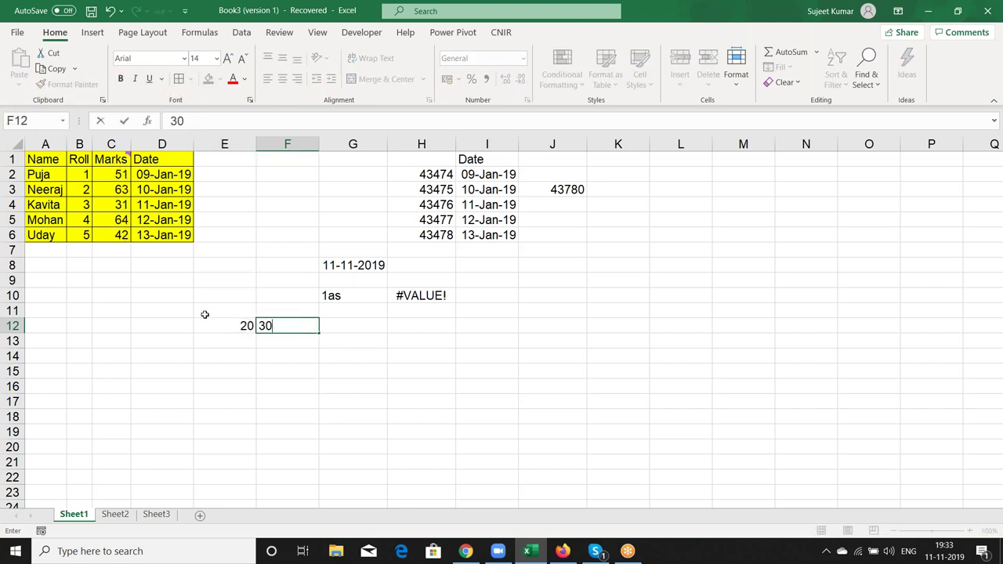
{"action": "key", "text": "Tab"}
Copy E12 and Paste Special with Operation Add onto F12, making it 50
{"action": "left_click", "coordinate": [205, 320]}
{"action": "key", "text": "ctrl+c"}
{"action": "key", "text": "Right"}
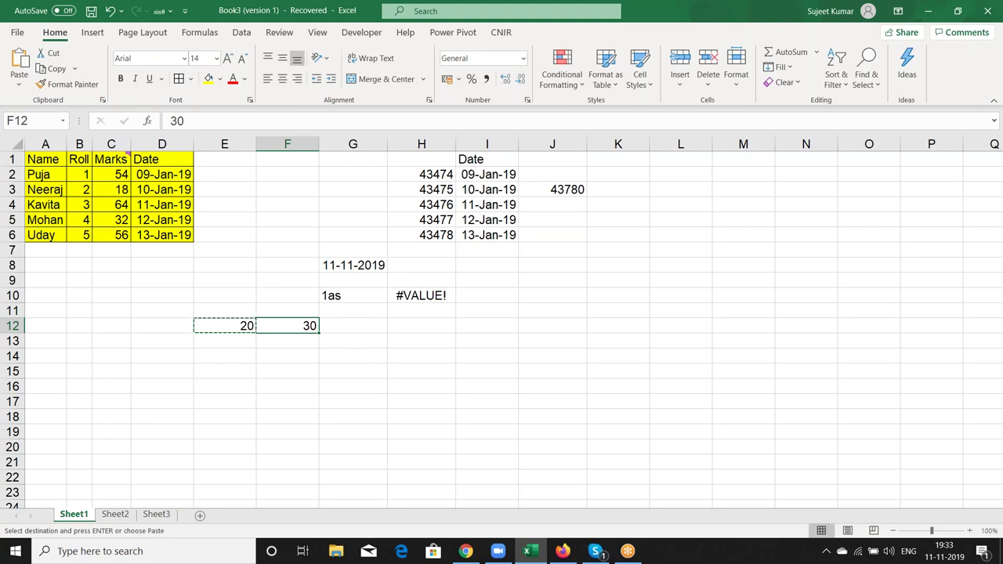
{"action": "key", "text": "ctrl+v"}
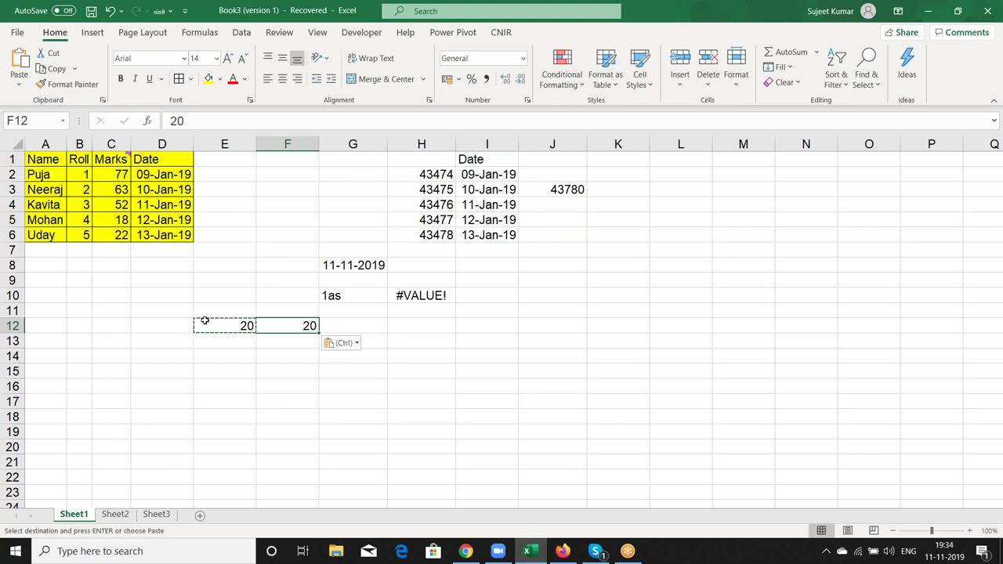
{"action": "key", "text": "ctrl+z"}
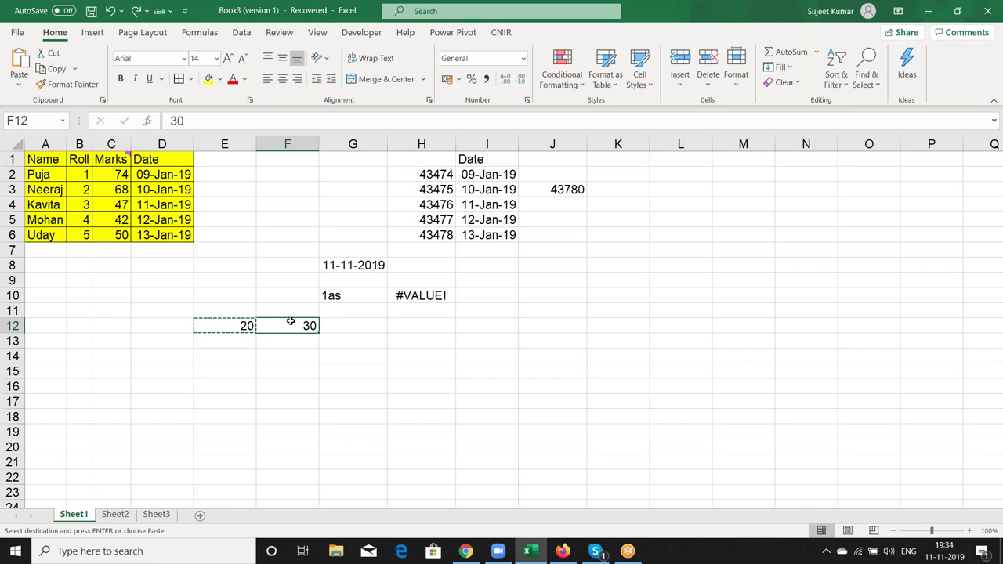
{"action": "right_click", "coordinate": [290, 321]}
{"action": "left_click", "coordinate": [337, 266]}
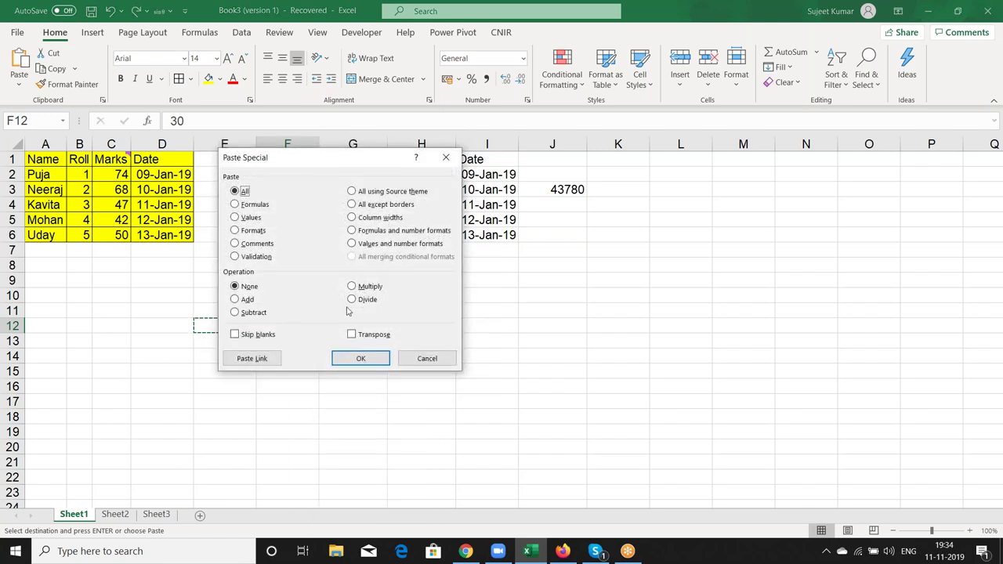
{"action": "left_click", "coordinate": [250, 302]}
{"action": "left_click", "coordinate": [352, 362]}
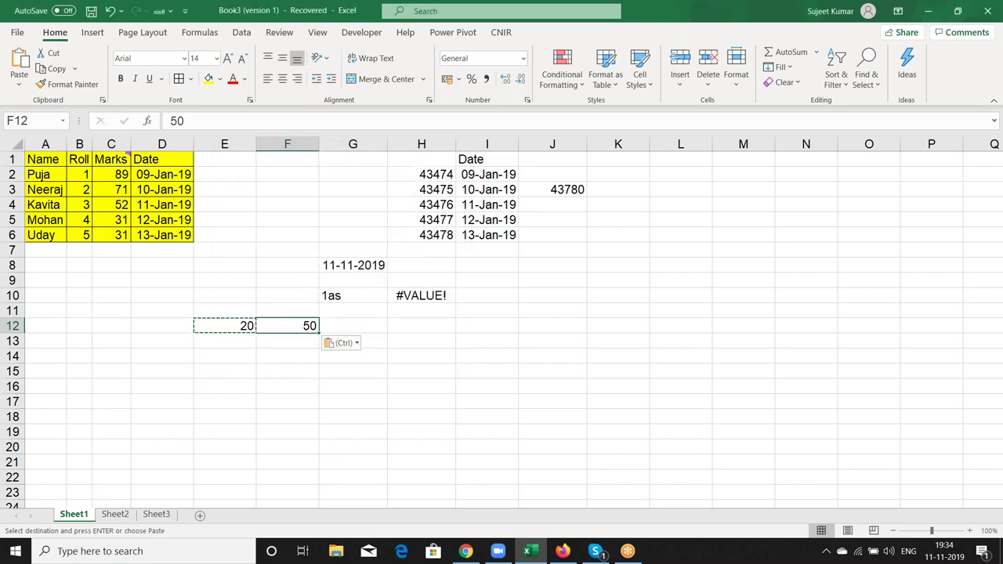
Reopen Paste Special for F12 and move its dialog aside so the cell stays visible
{"action": "right_click", "coordinate": [287, 323]}
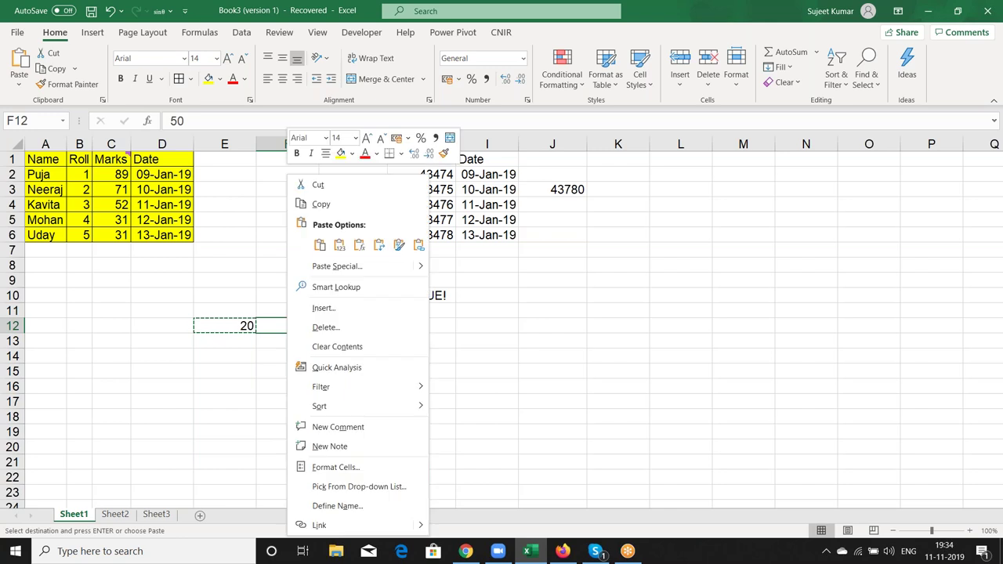
{"action": "left_click", "coordinate": [331, 266]}
{"action": "left_click_drag", "start_coordinate": [335, 154], "coordinate": [556, 156]}
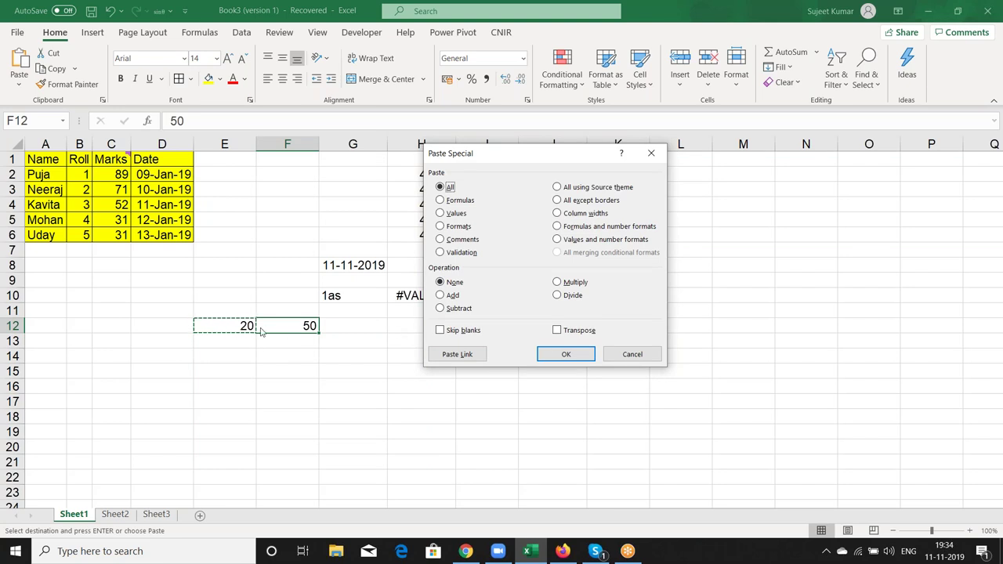
Compare the Add, Subtract, Multiply and Divide operations, return to Add, then show the desktop
{"action": "left_click", "coordinate": [447, 300]}
{"action": "left_click", "coordinate": [448, 309]}
{"action": "left_click", "coordinate": [585, 287]}
{"action": "left_click", "coordinate": [582, 300]}
{"action": "left_click", "coordinate": [449, 296]}
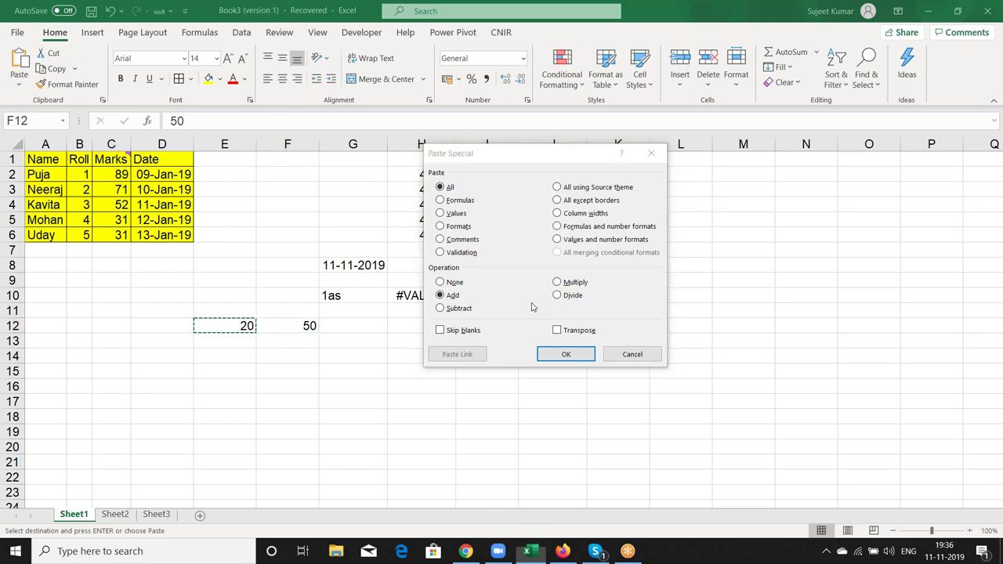
{"action": "key", "text": "super+d"}
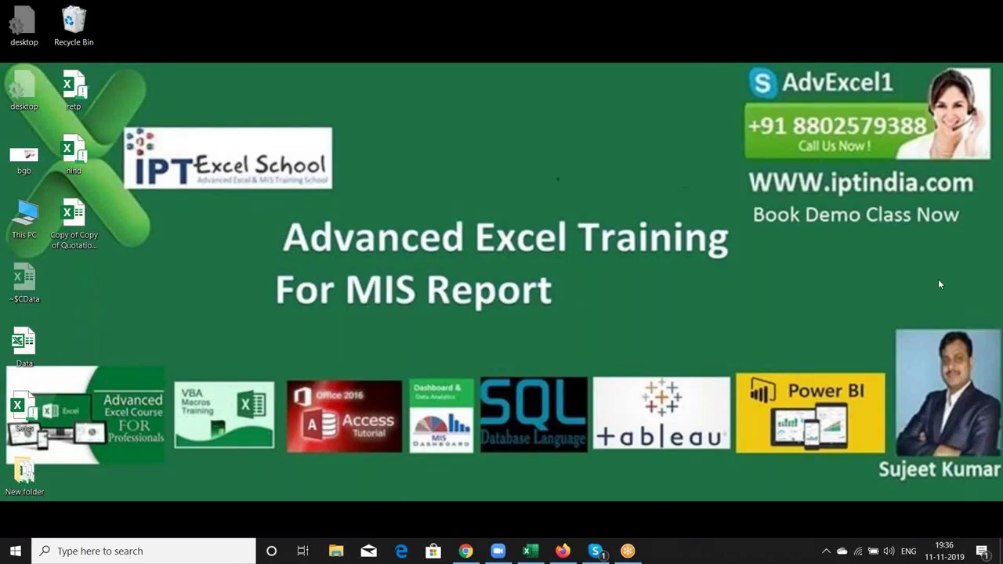